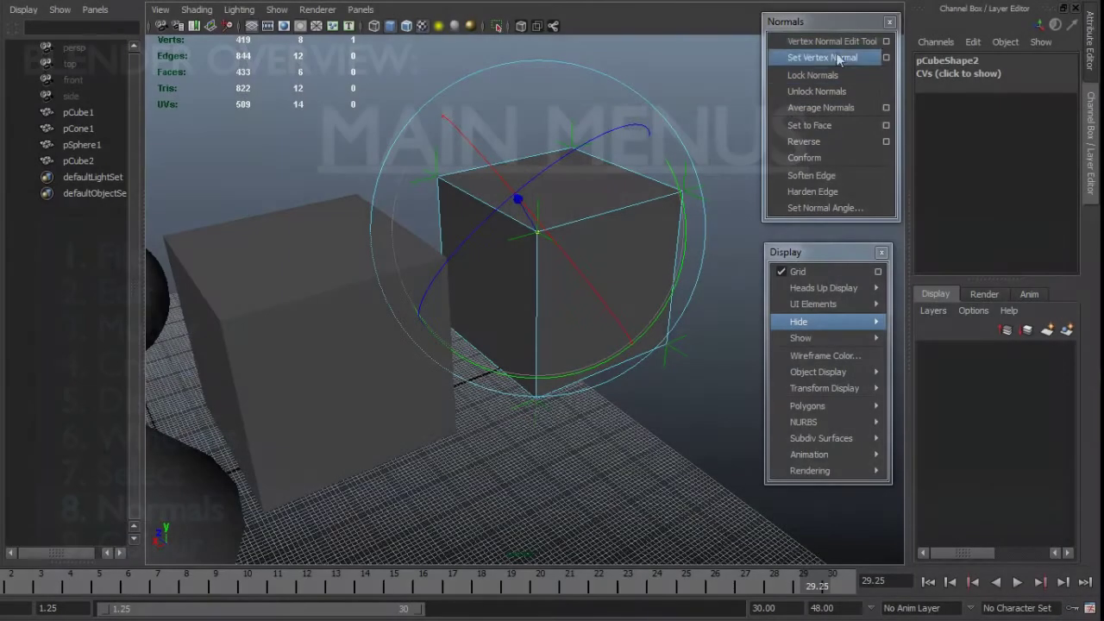
# Rotate the vertex normal at the right-hand cube's upper front corner with the Vertex Normal Edit Tool
pyautogui.keyDown('alt'); pyautogui.moveTo(518, 242); pyautogui.dragTo(431, 276); pyautogui.keyUp('alt')
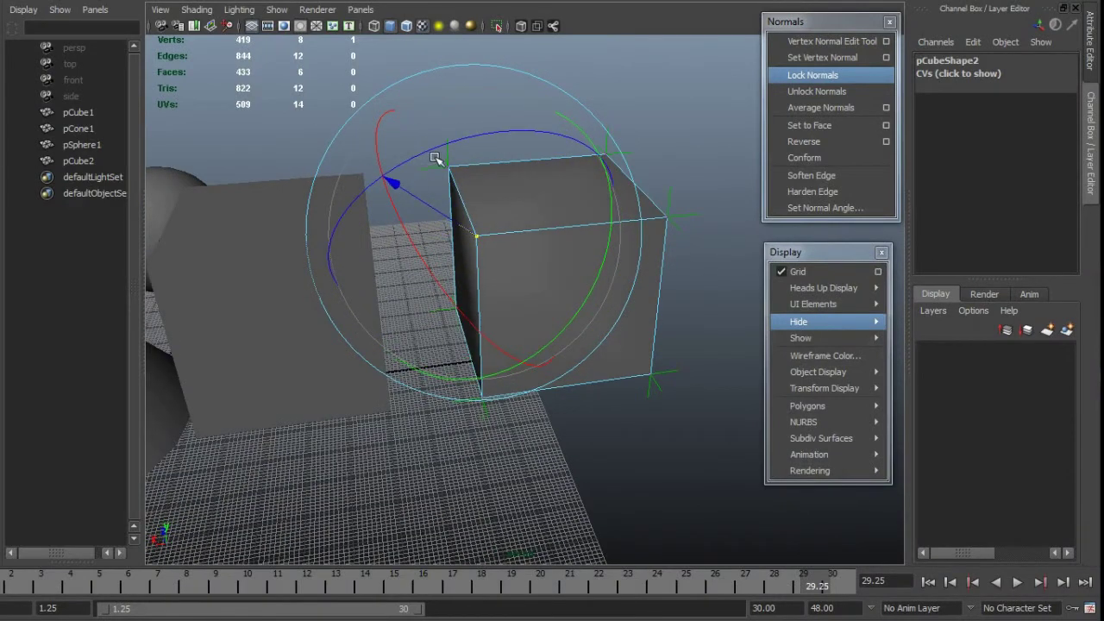
pyautogui.click(431, 155)
pyautogui.click(475, 235)
pyautogui.moveTo(470, 132)
pyautogui.mouseDown()
pyautogui.moveTo(518, 128)
pyautogui.moveTo(453, 136)
pyautogui.moveTo(470, 136)
pyautogui.moveTo(475, 299)
pyautogui.moveTo(446, 333)
pyautogui.moveTo(609, 305)
pyautogui.moveTo(601, 278)
pyautogui.moveTo(569, 287)
pyautogui.mouseUp()
# Apply Set Vertex Normal to the selected corner with a Y value of 1 and a Z value of 0
pyautogui.click(837, 57)
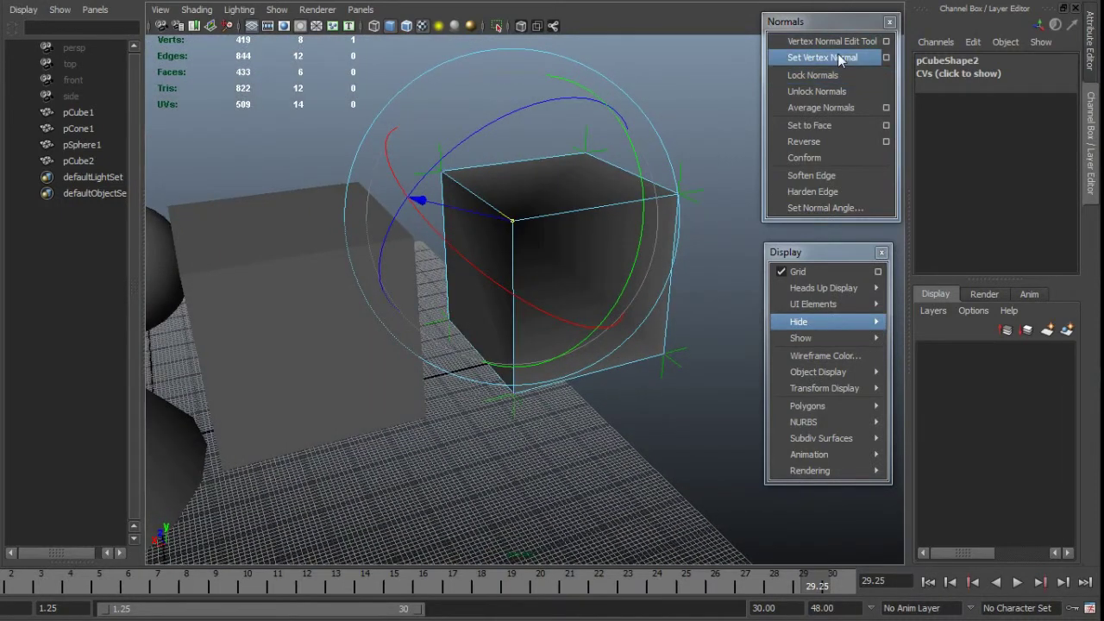
pyautogui.click(886, 56)
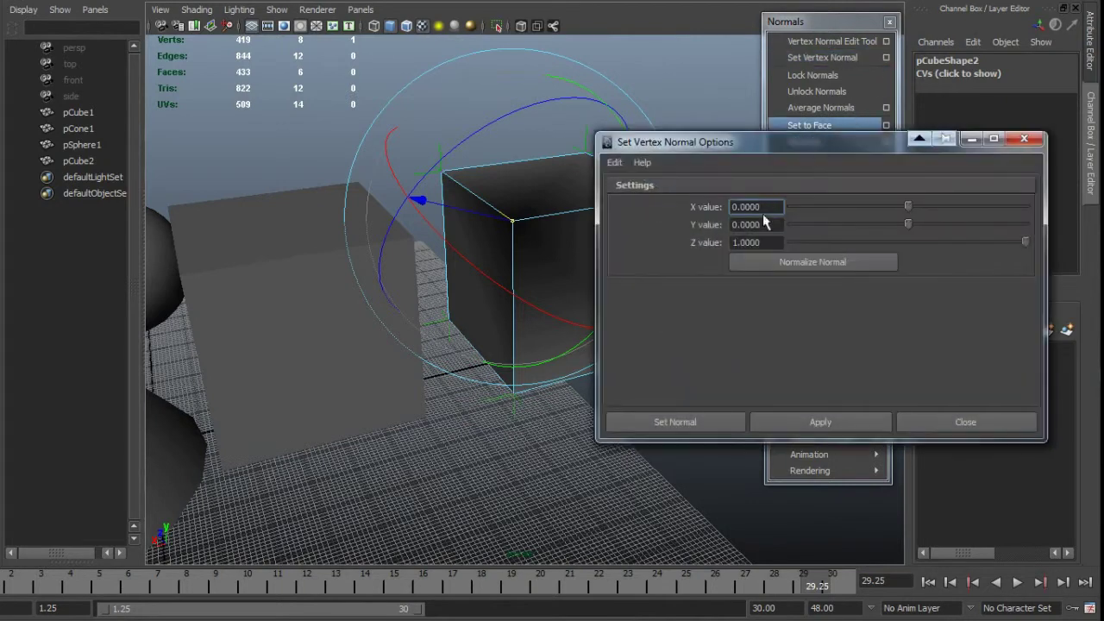
pyautogui.doubleClick(757, 224)
pyautogui.write('1')
pyautogui.press('Return')
pyautogui.press('Tab')
pyautogui.write('0')
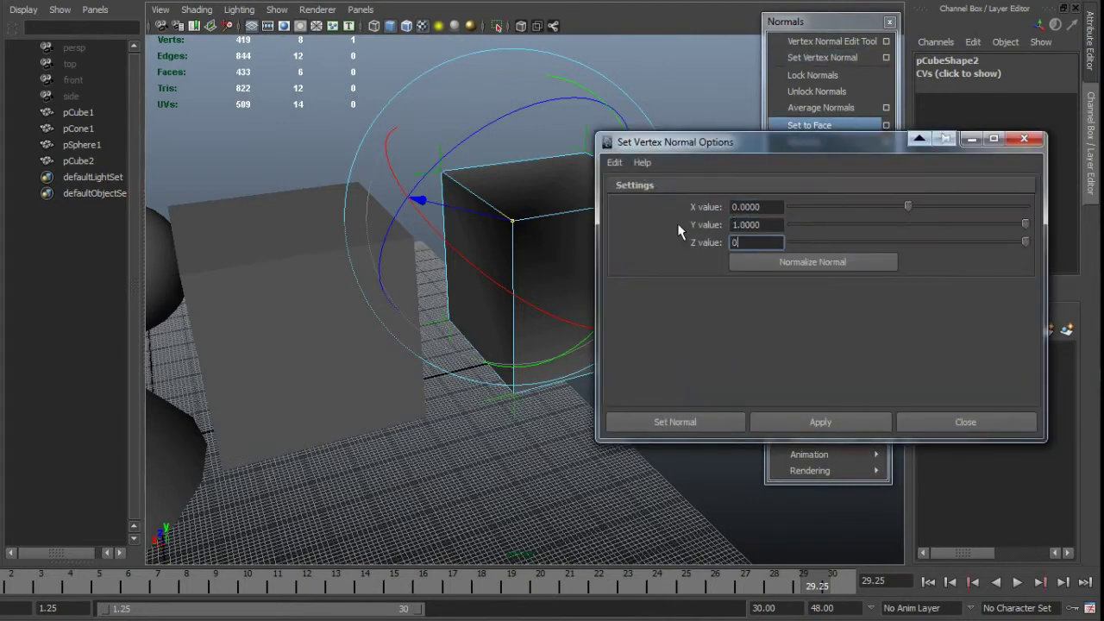
pyautogui.click(818, 419)
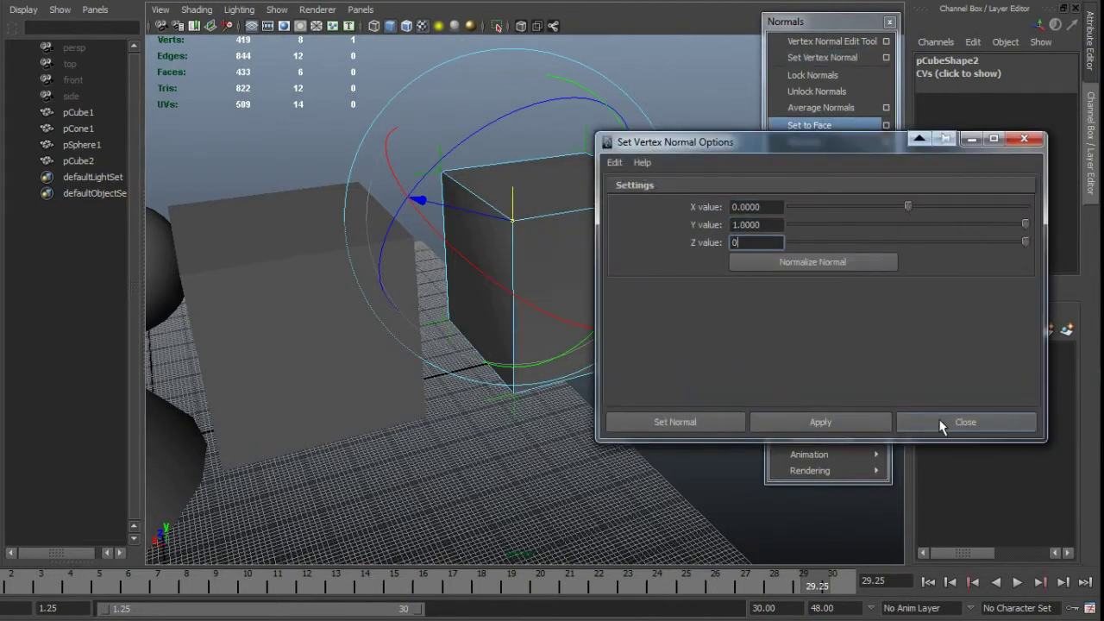
pyautogui.click(965, 422)
# Unlock the edited vertex normals and return to object mode with the whole right-hand cube selected
pyautogui.moveTo(483, 313)
pyautogui.keyDown('alt'); pyautogui.mouseDown()
pyautogui.moveTo(333, 304)
pyautogui.moveTo(419, 308)
pyautogui.moveTo(488, 328)
pyautogui.mouseUp(); pyautogui.keyUp('alt')
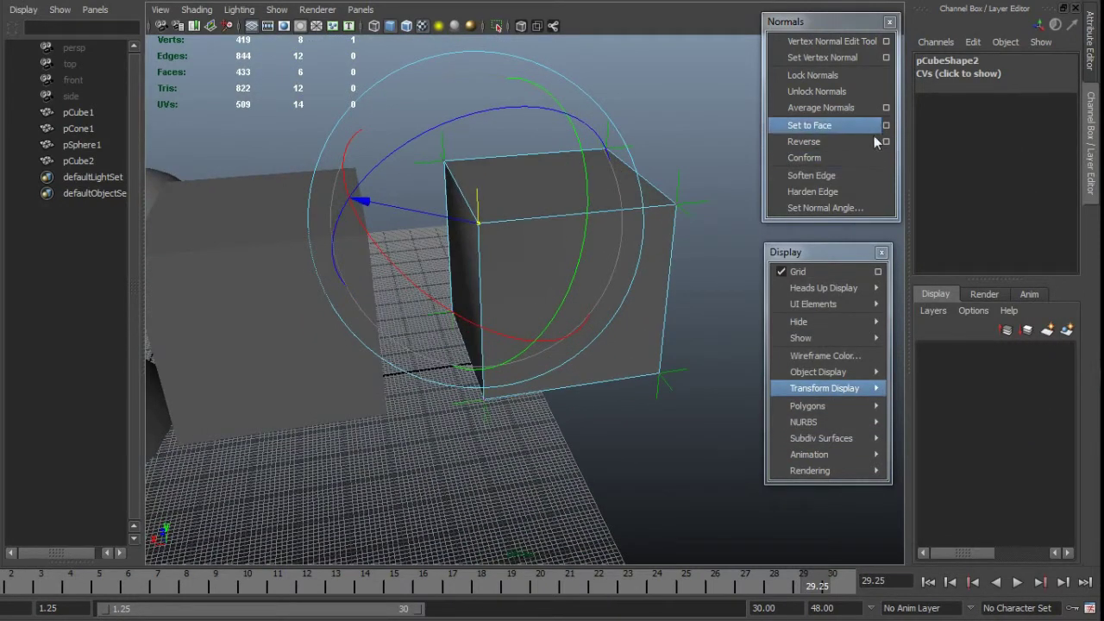
pyautogui.click(829, 91)
pyautogui.moveTo(552, 257)
pyautogui.keyDown('alt'); pyautogui.mouseDown()
pyautogui.moveTo(598, 258)
pyautogui.moveTo(584, 249)
pyautogui.mouseUp(); pyautogui.keyUp('alt')
pyautogui.moveTo(564, 249); pyautogui.dragTo(502, 249, button='right')
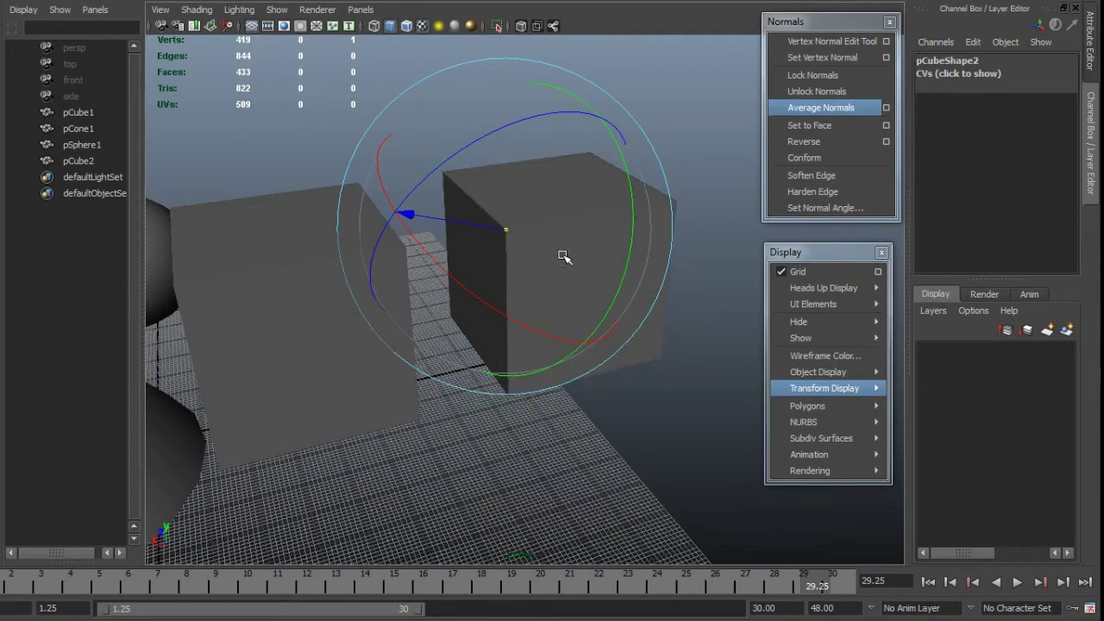
pyautogui.press('F8')
pyautogui.click(814, 109)
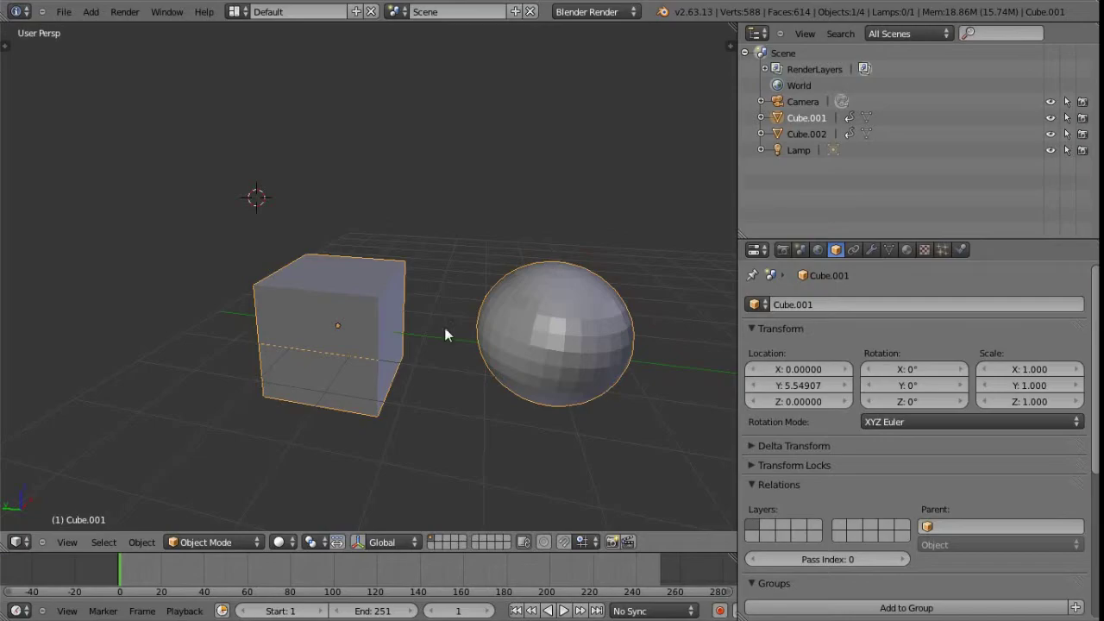
# Switch to Blender and select all faces of the cube and sphere in Edit Mode, ready for a face operation
pyautogui.moveTo(446, 333); pyautogui.dragTo(393, 255, button='middle')
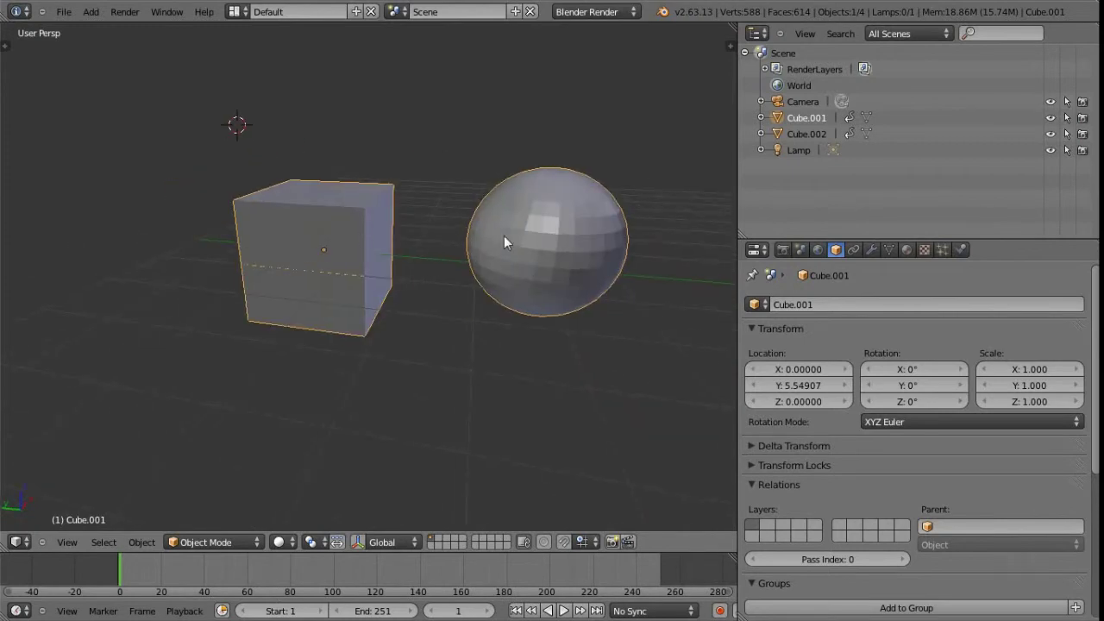
pyautogui.moveTo(331, 248); pyautogui.dragTo(490, 252, button='middle')
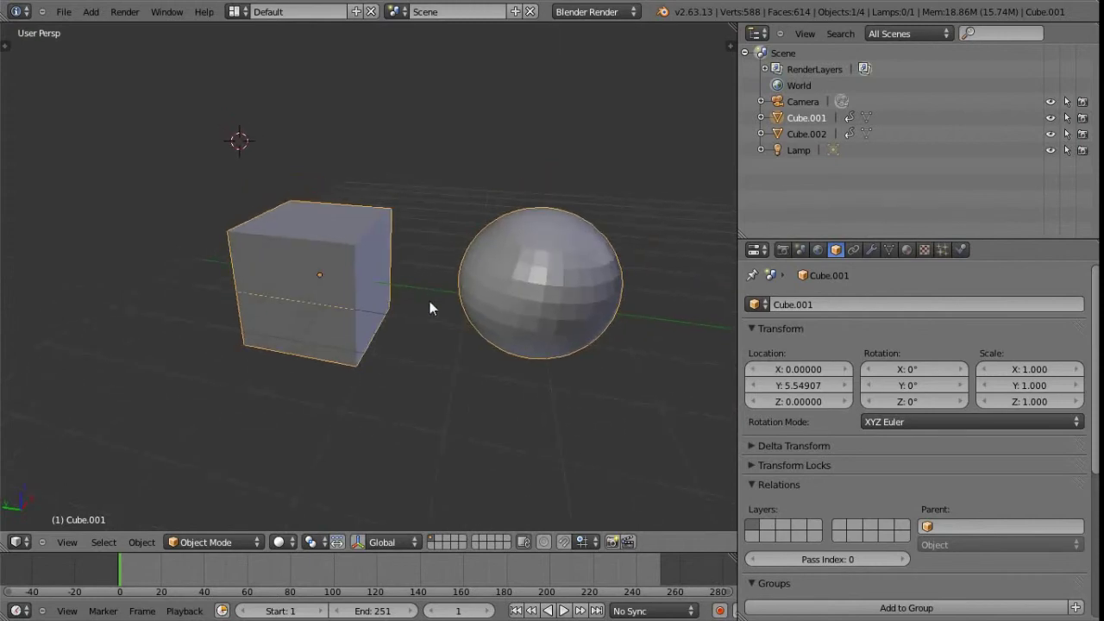
pyautogui.press('Tab')
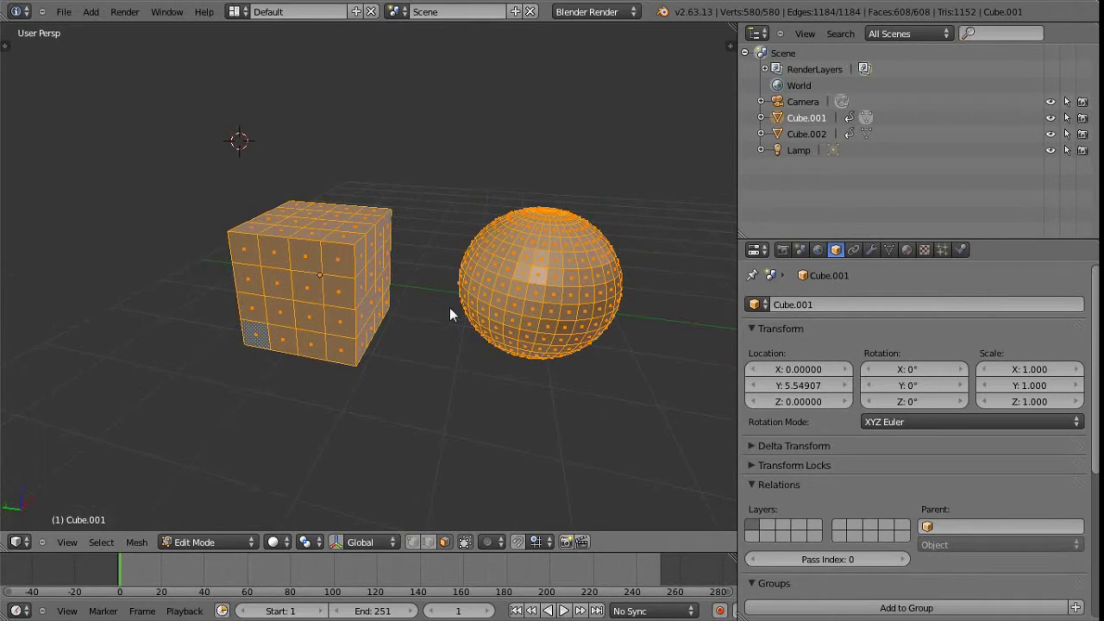
pyautogui.moveTo(451, 308); pyautogui.dragTo(431, 320, button='middle')
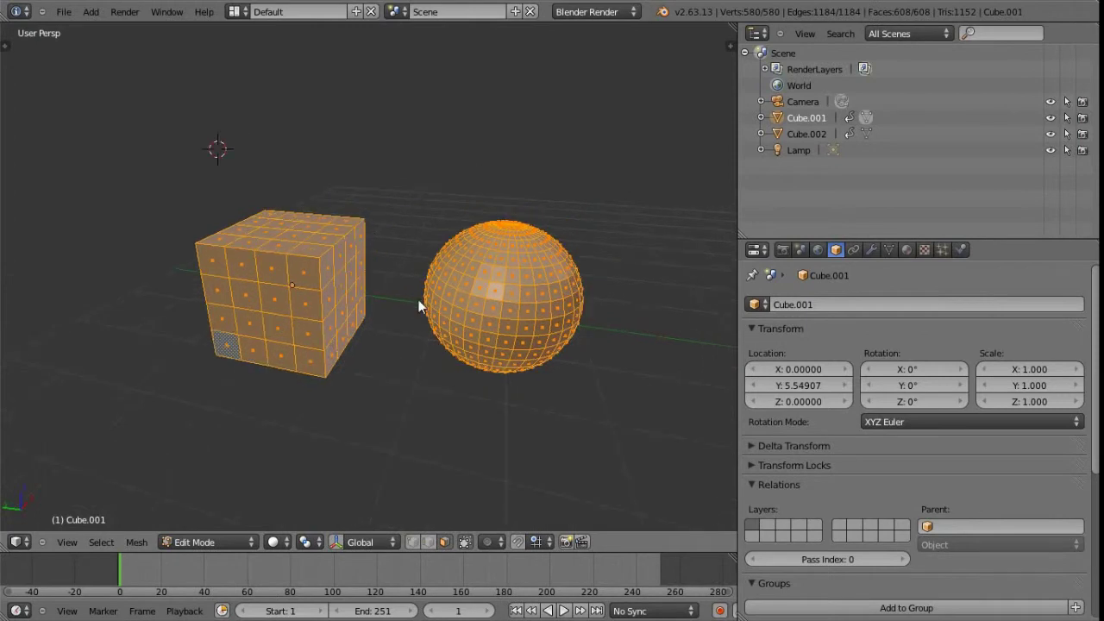
pyautogui.press('a')
pyautogui.press('a')
pyautogui.press('a')
pyautogui.press('a')
pyautogui.press('a')
pyautogui.press('a')
pyautogui.scroll(3, 456, 329)
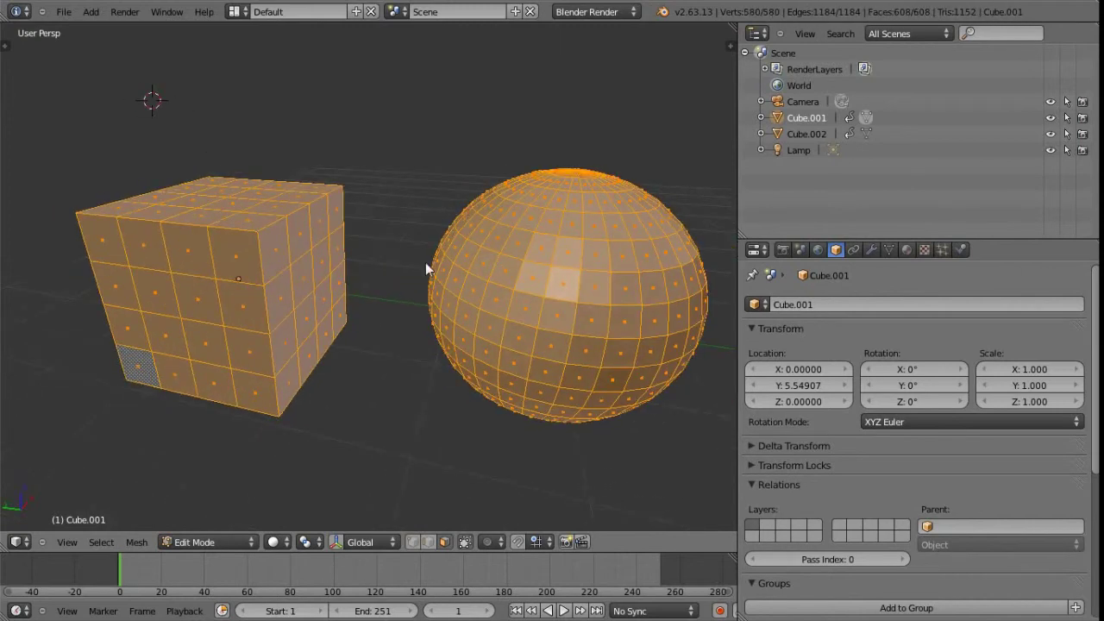
pyautogui.hotkey('ctrl', 'f')
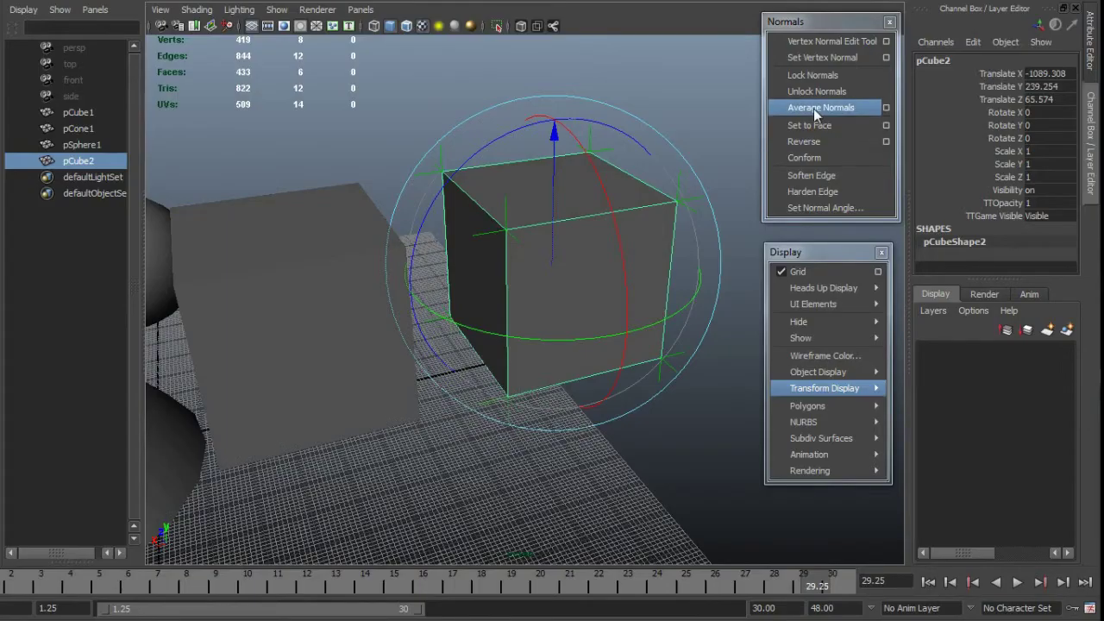
# Switch to Maya, average the selected cube's normals and set them to face
pyautogui.click(814, 109)
pyautogui.moveTo(543, 264)
pyautogui.keyDown('alt'); pyautogui.mouseDown()
pyautogui.moveTo(503, 264)
pyautogui.moveTo(560, 264)
pyautogui.moveTo(600, 287)
pyautogui.mouseUp(); pyautogui.keyUp('alt')
pyautogui.click(824, 128)
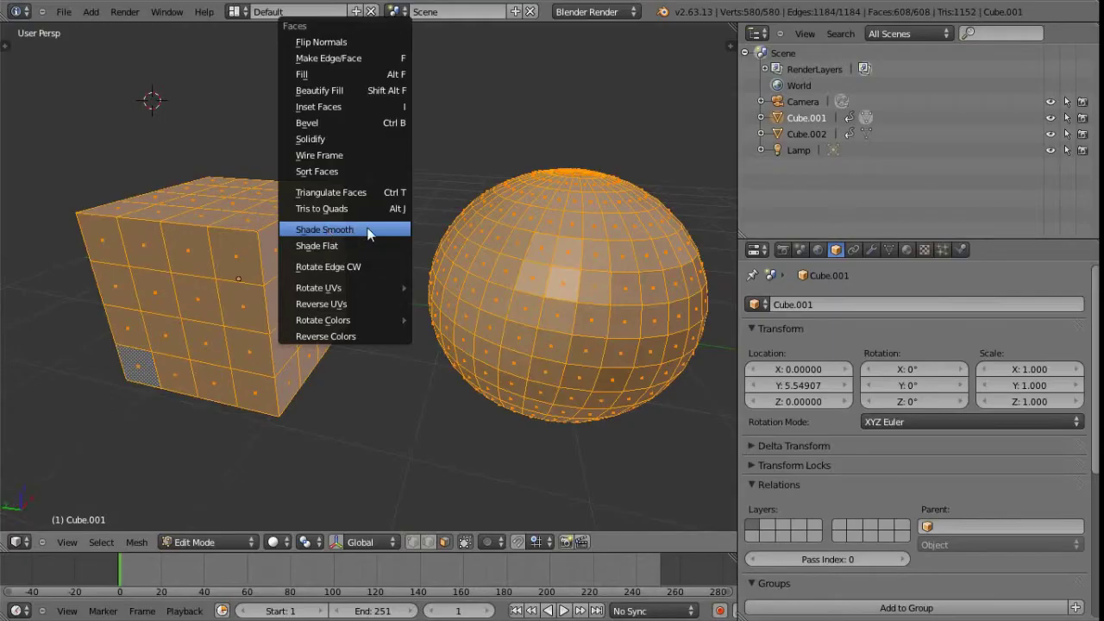
# Switch to Blender, apply Shade Smooth to all faces and inspect the cube and sphere in Object Mode
pyautogui.click(368, 231)
pyautogui.moveTo(580, 257); pyautogui.dragTo(524, 259, button='middle')
pyautogui.press('Tab')
pyautogui.moveTo(490, 334); pyautogui.dragTo(543, 273, button='middle')
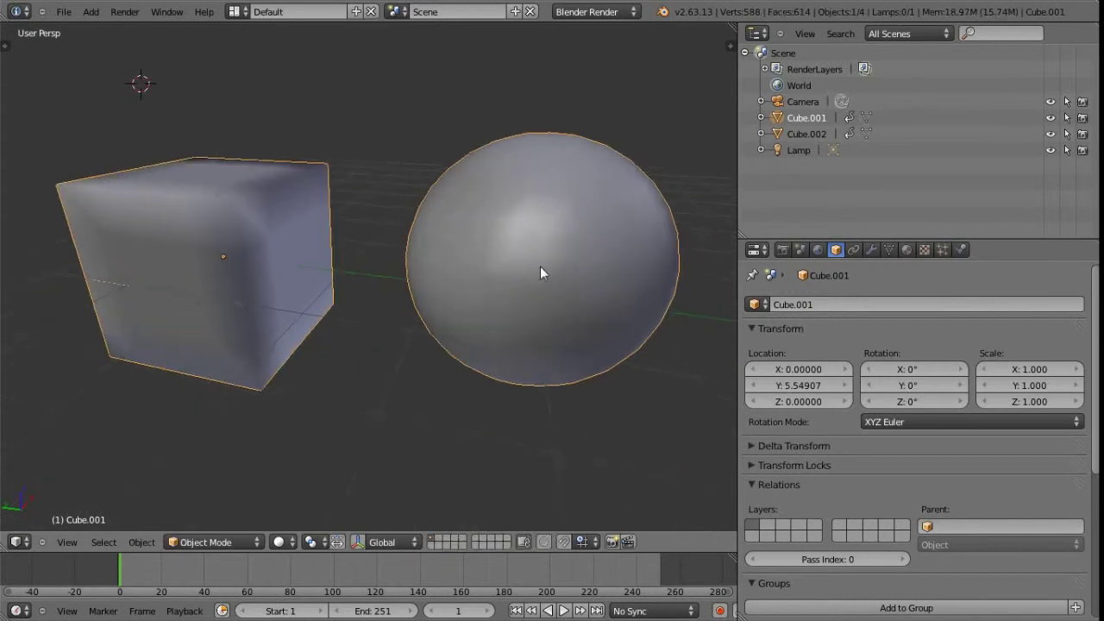
pyautogui.scroll(-3, 483, 263)
pyautogui.moveTo(431, 254); pyautogui.dragTo(458, 312, button='middle')
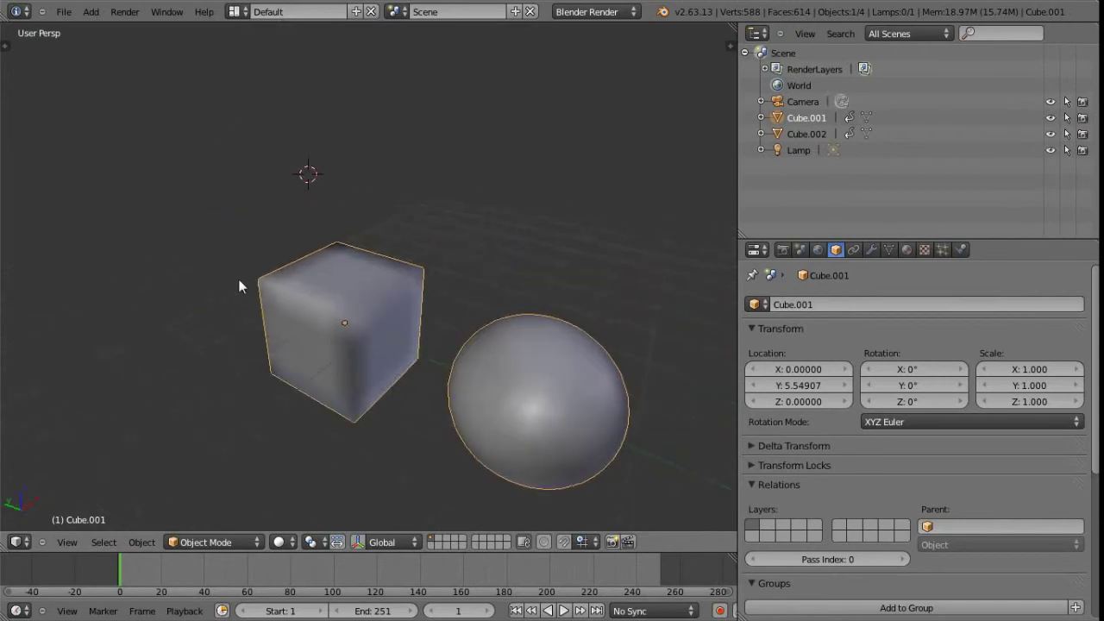
pyautogui.moveTo(370, 347); pyautogui.dragTo(316, 190, button='middle')
pyautogui.scroll(2, 385, 332)
pyautogui.moveTo(434, 264); pyautogui.dragTo(404, 287, button='middle')
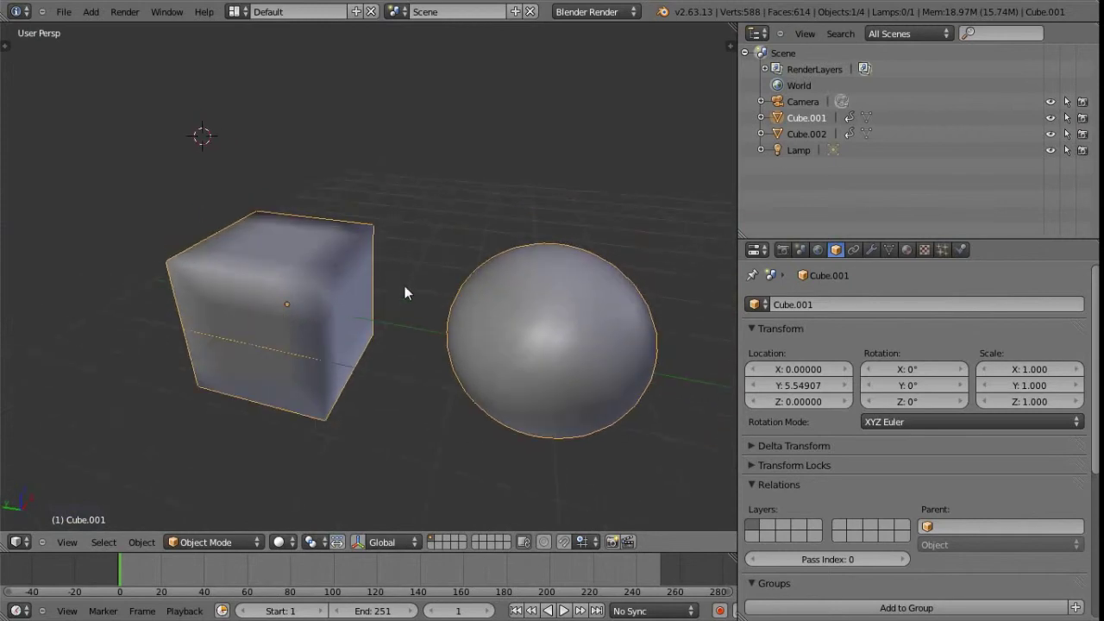
# Apply Shade Flat to all faces of the cube and sphere and inspect the shading in Object Mode
pyautogui.press('Tab')
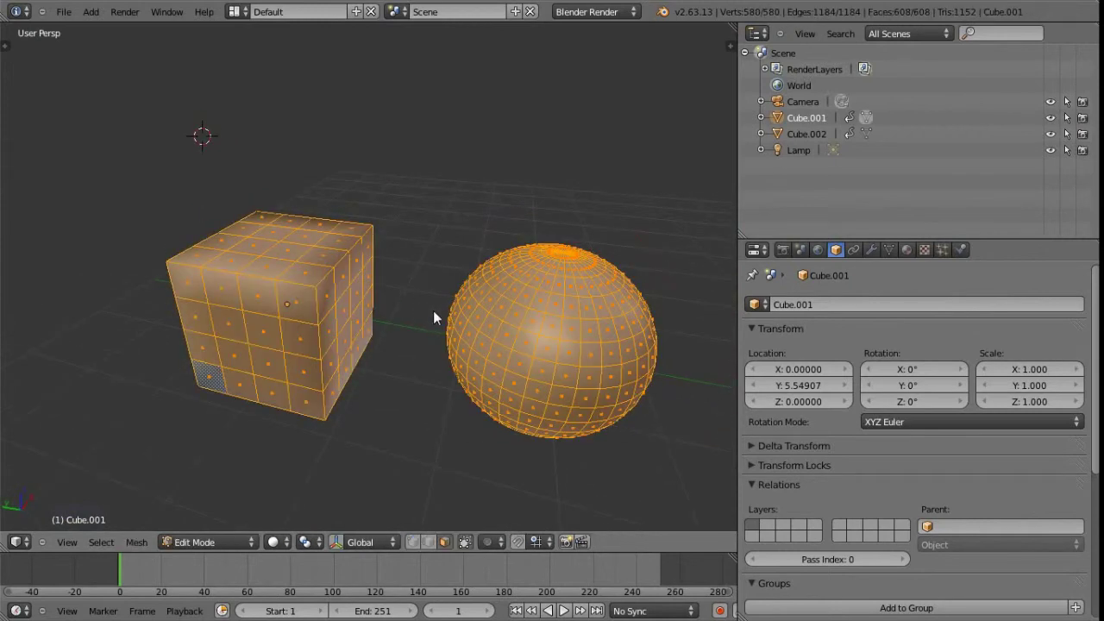
pyautogui.hotkey('ctrl', 'f')
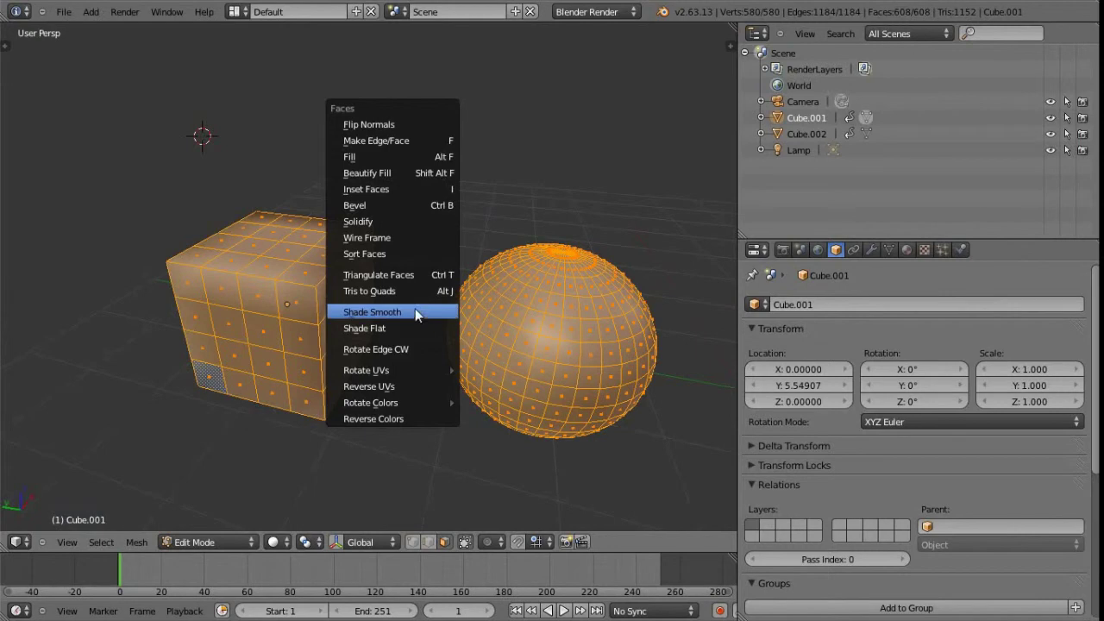
pyautogui.click(398, 328)
pyautogui.moveTo(570, 325); pyautogui.dragTo(392, 360, button='middle')
pyautogui.press('Tab')
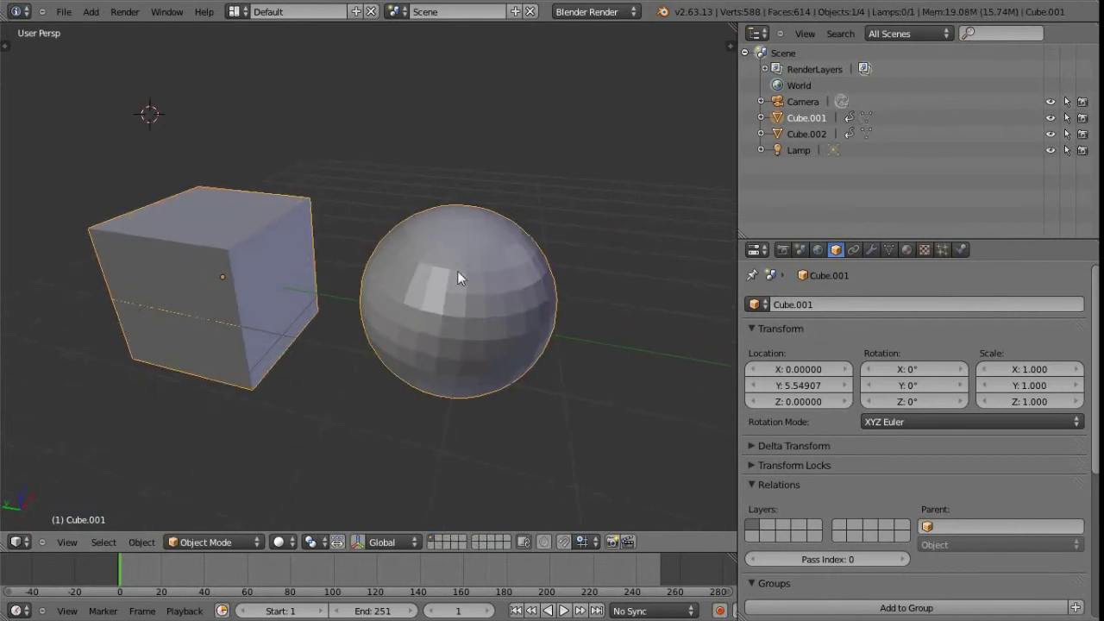
pyautogui.scroll(4, 462, 331)
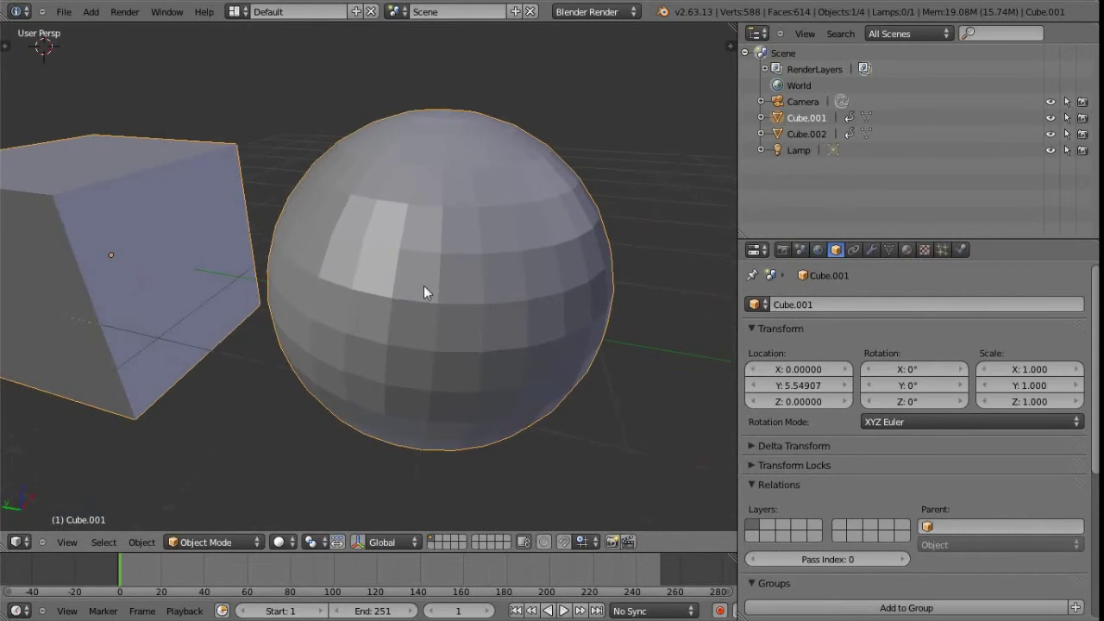
pyautogui.scroll(-3, 427, 281)
pyautogui.keyDown('shift'); pyautogui.moveTo(434, 276); pyautogui.dragTo(474, 294, button='middle'); pyautogui.keyUp('shift')
pyautogui.moveTo(335, 264); pyautogui.dragTo(417, 225, button='middle')
pyautogui.moveTo(385, 308); pyautogui.dragTo(415, 303, button='middle')
pyautogui.scroll(-5, 363, 255)
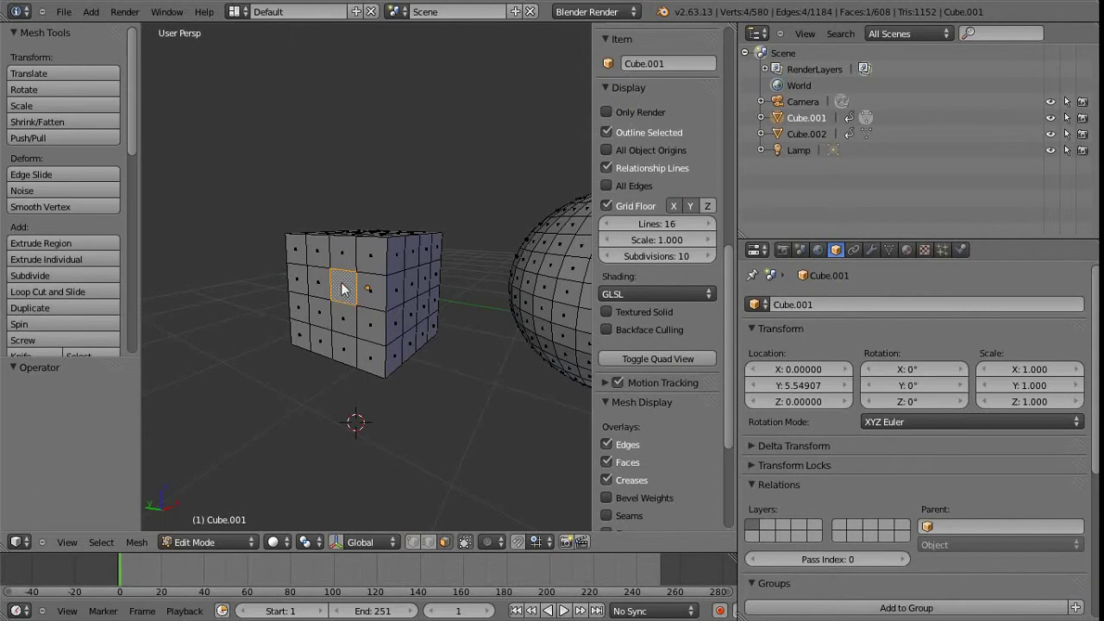
# Flip the normal of the selected face on the cube's front side, in the second row and third column
pyautogui.moveTo(399, 311); pyautogui.dragTo(374, 295, button='middle')
pyautogui.press('KP_Decimal')
pyautogui.scroll(-5, 343, 293)
pyautogui.hotkey('ctrl', 'f')
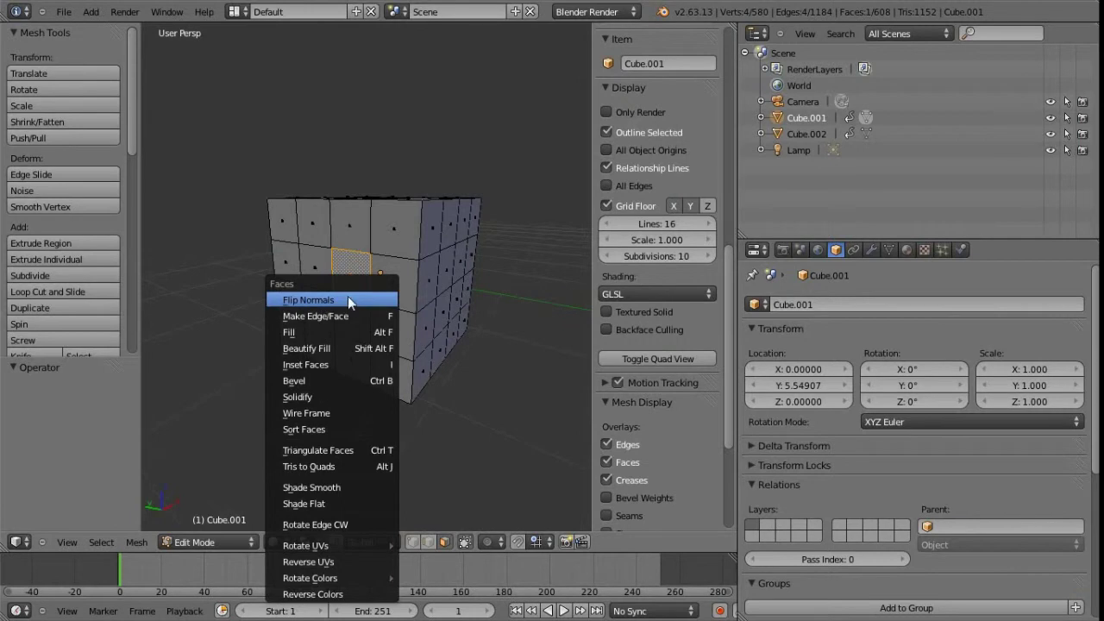
pyautogui.click(346, 296)
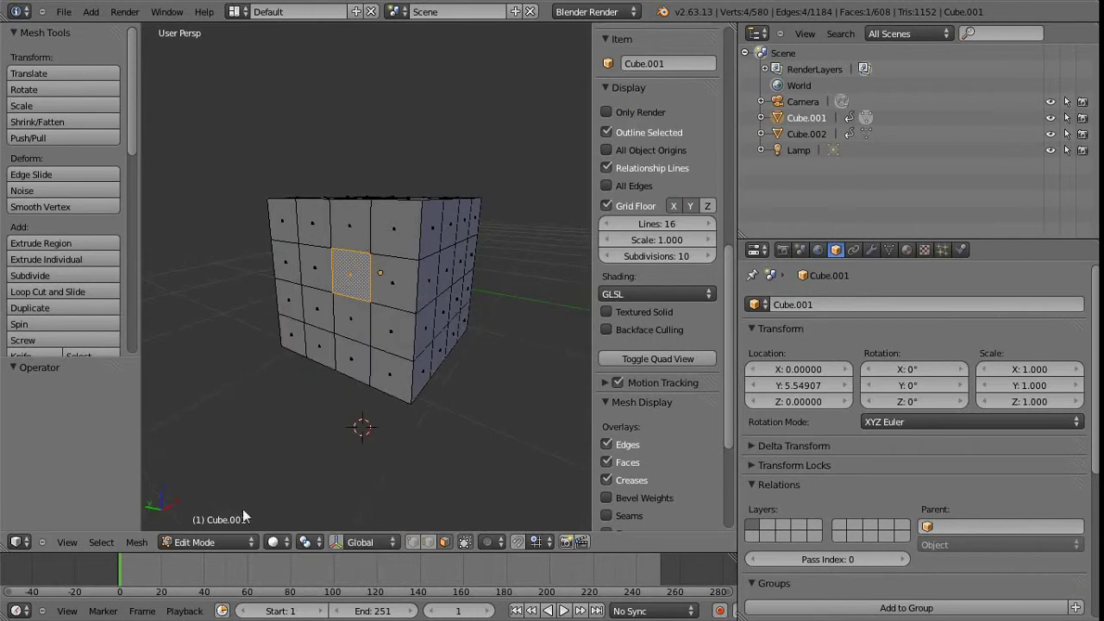
pyautogui.click(136, 543)
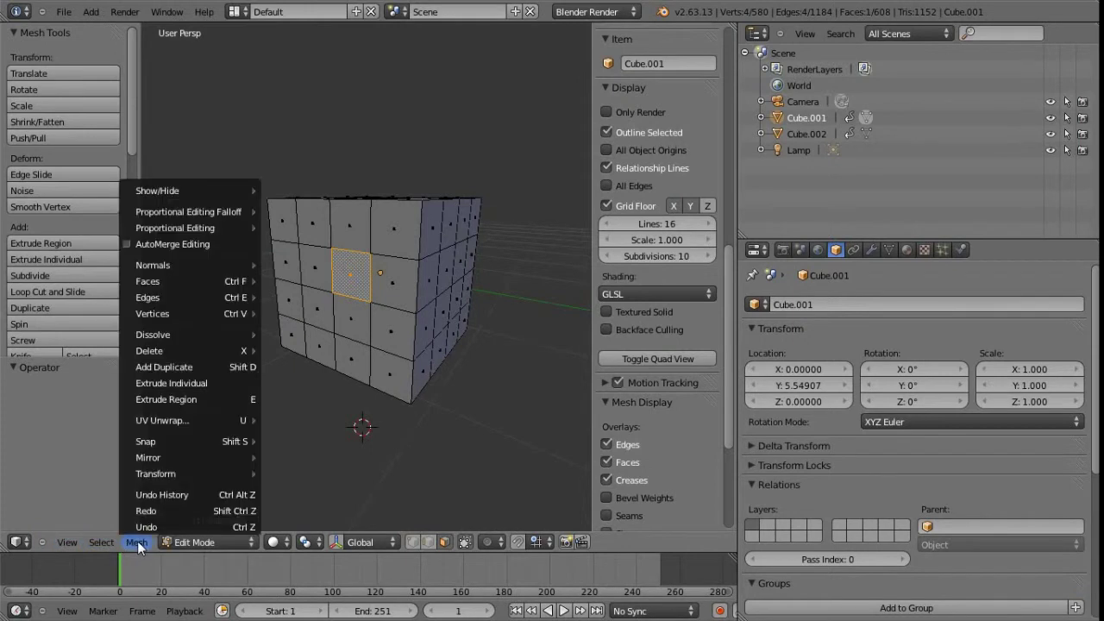
pyautogui.moveTo(169, 281)
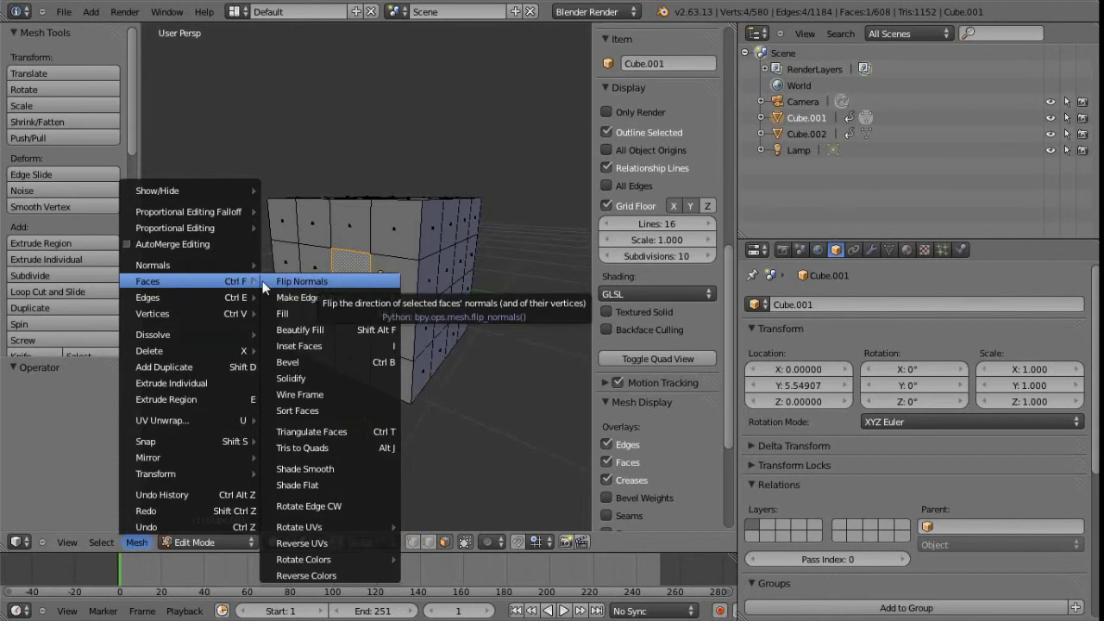
pyautogui.moveTo(147, 266)
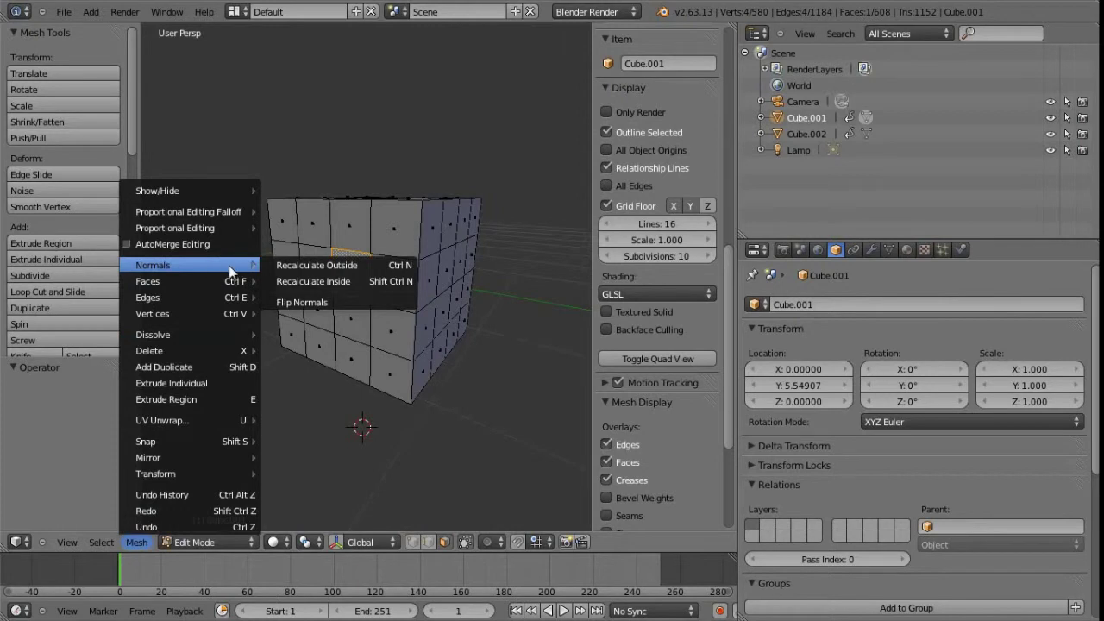
pyautogui.click(320, 303)
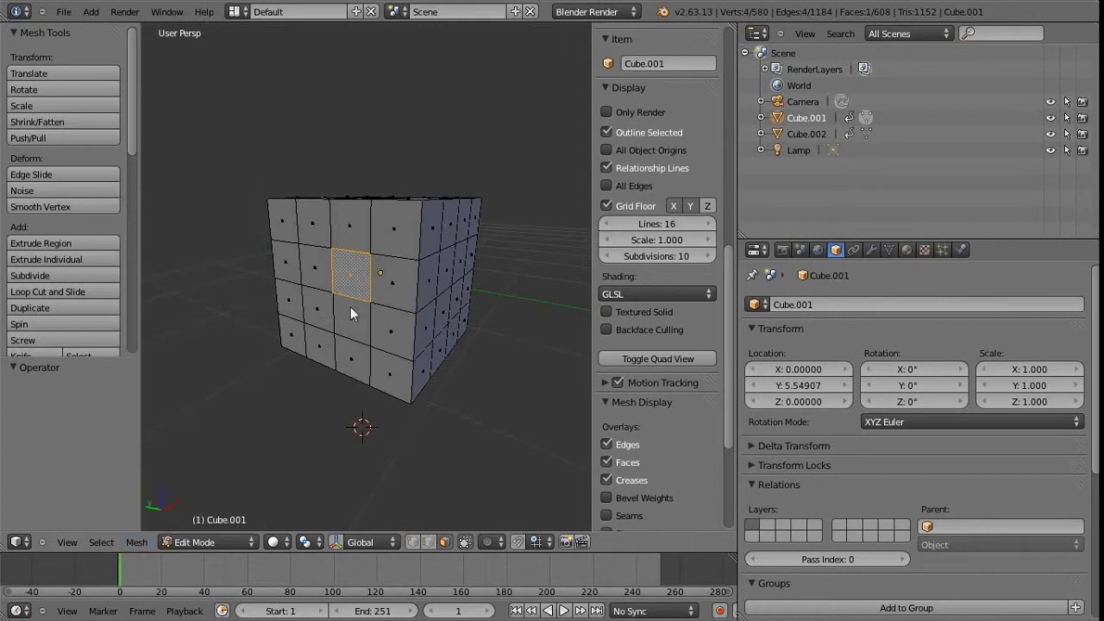
pyautogui.hotkey('ctrl', 'f')
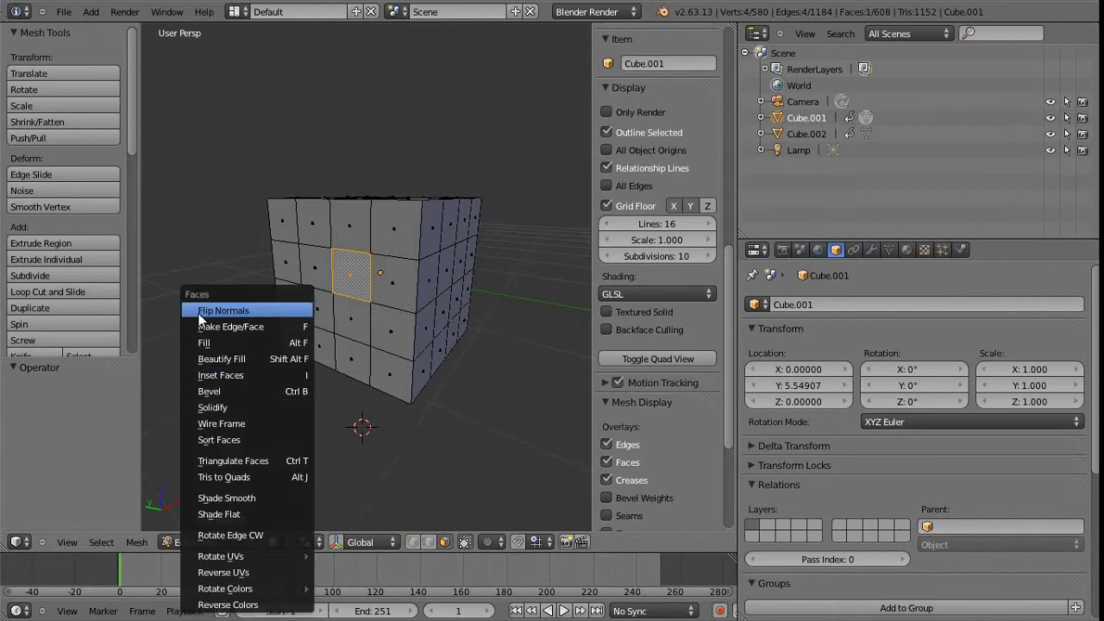
pyautogui.click(264, 312)
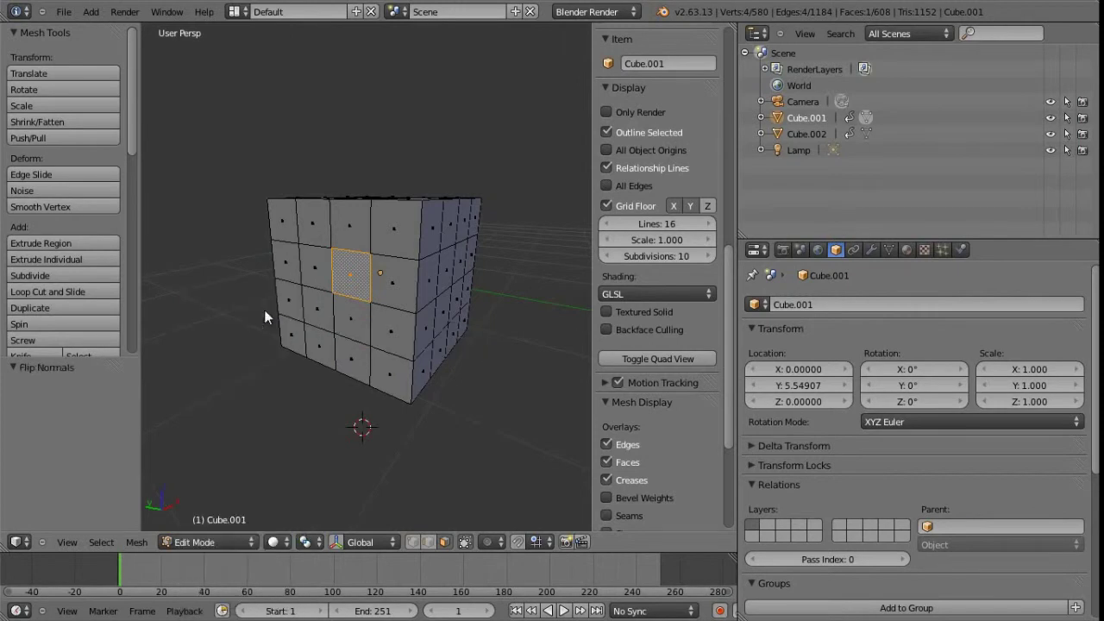
# Enable Backface Culling for the 3D view and inspect the cube's flipped face up close
pyautogui.moveTo(355, 345); pyautogui.dragTo(340, 312, button='middle')
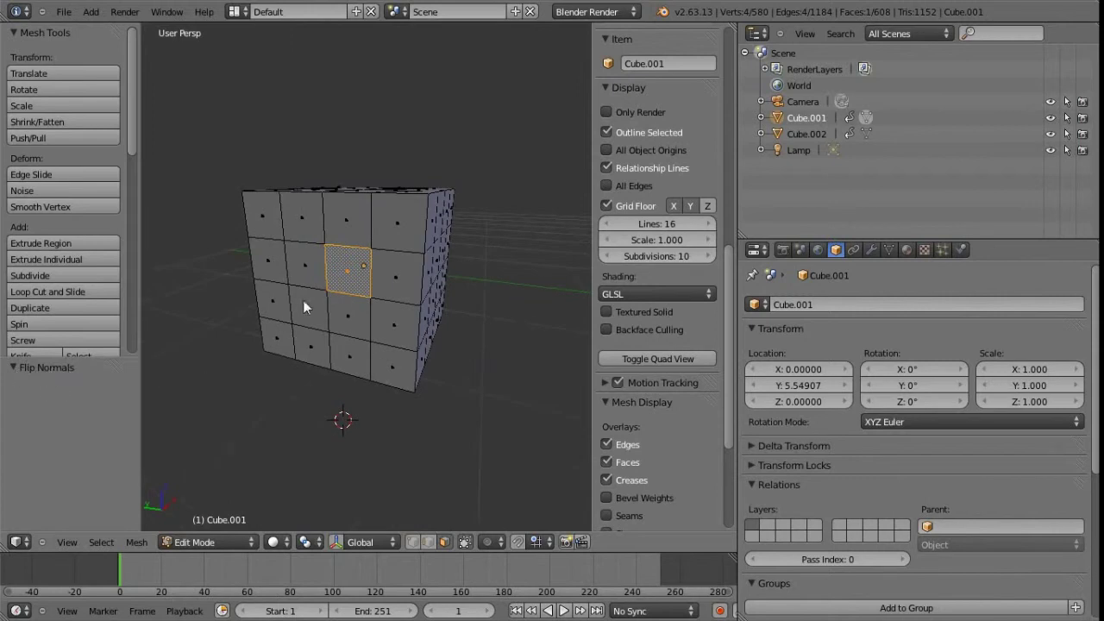
pyautogui.press('F3')
pyautogui.moveTo(398, 293)
pyautogui.mouseDown(button='middle')
pyautogui.moveTo(424, 314)
pyautogui.moveTo(329, 314)
pyautogui.moveTo(354, 318)
pyautogui.moveTo(380, 280)
pyautogui.mouseUp(button='middle')
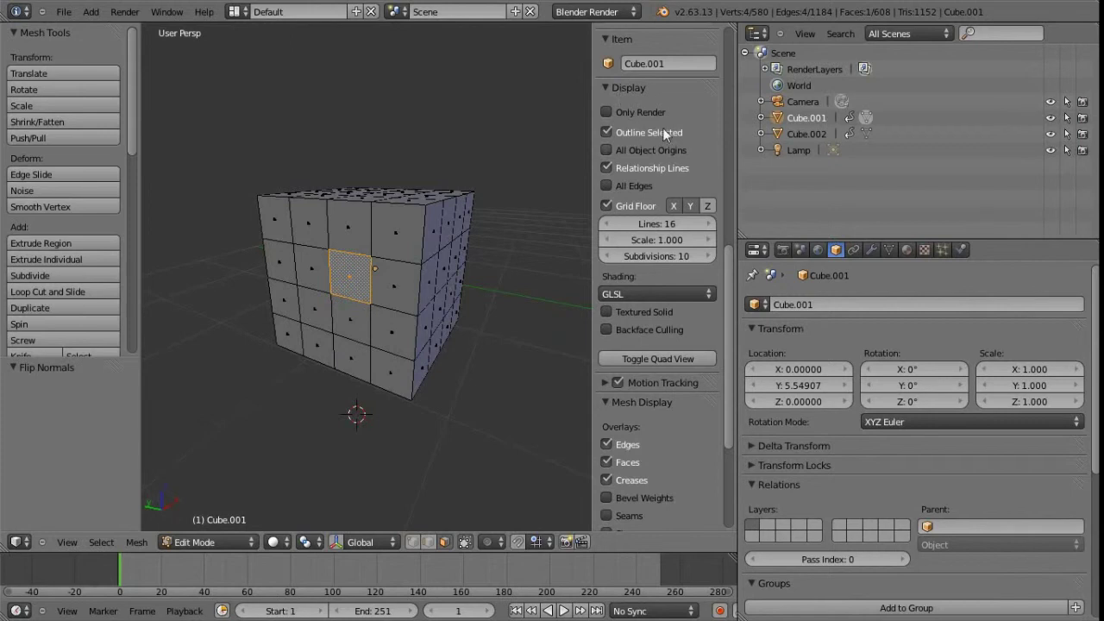
pyautogui.click(606, 330)
pyautogui.moveTo(343, 323); pyautogui.dragTo(359, 355, button='middle')
pyautogui.scroll(5, 342, 298)
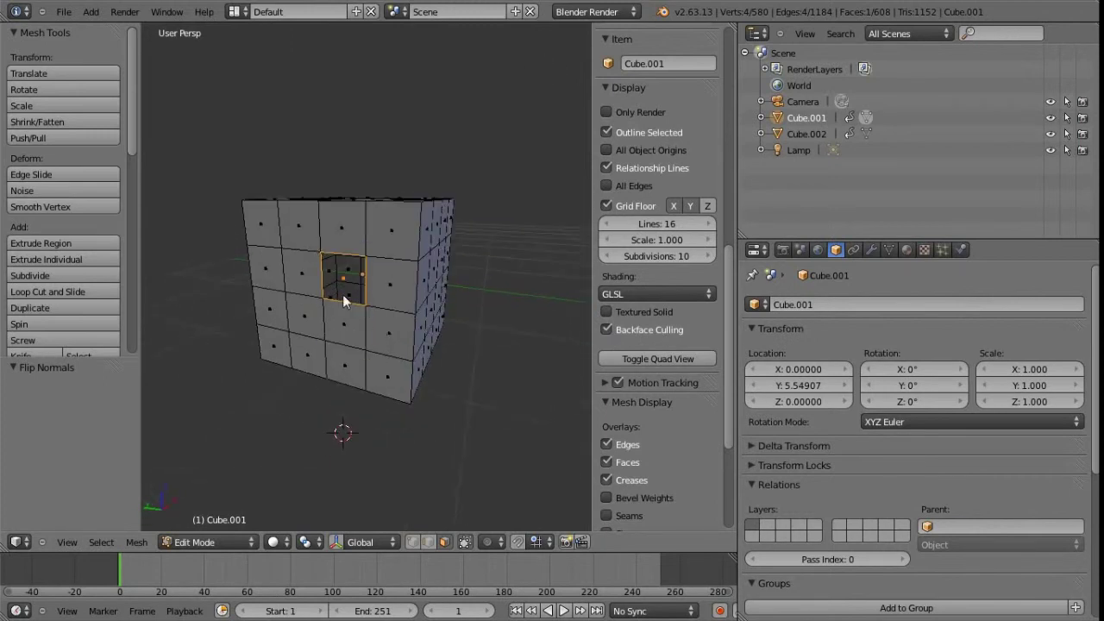
pyautogui.moveTo(341, 306); pyautogui.dragTo(353, 316, button='middle')
pyautogui.moveTo(368, 323); pyautogui.dragTo(439, 295, button='middle')
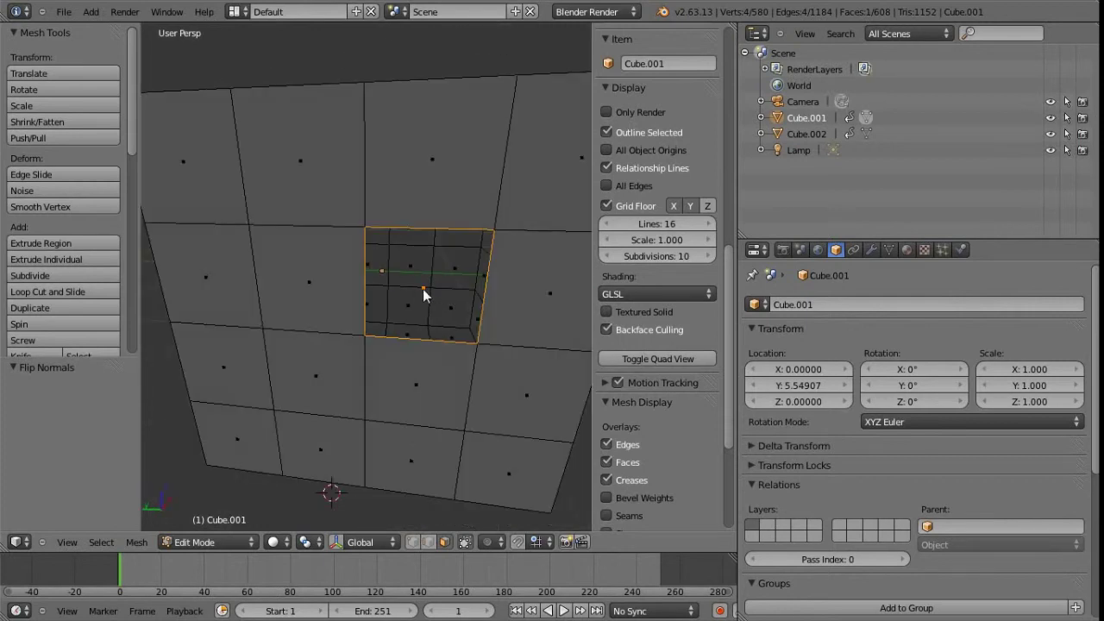
# Box-select the cube's visible faces with Limit Selection to Visible enabled
pyautogui.moveTo(350, 309); pyautogui.dragTo(408, 315, button='middle')
pyautogui.scroll(-4, 360, 302)
pyautogui.scroll(-4, 383, 314)
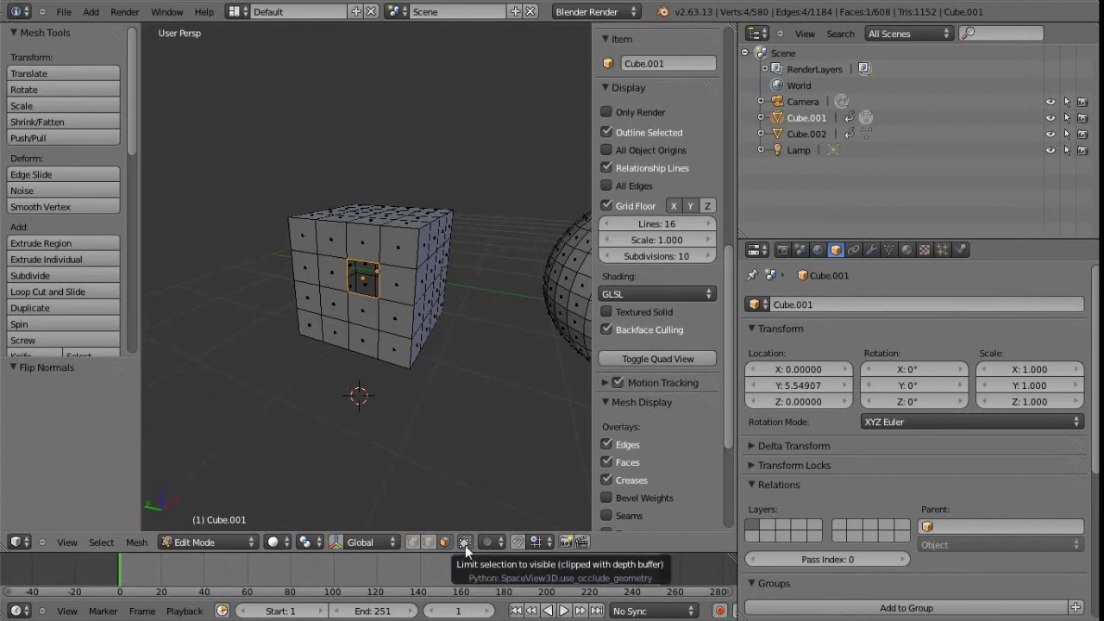
pyautogui.moveTo(392, 320); pyautogui.dragTo(375, 319, button='middle')
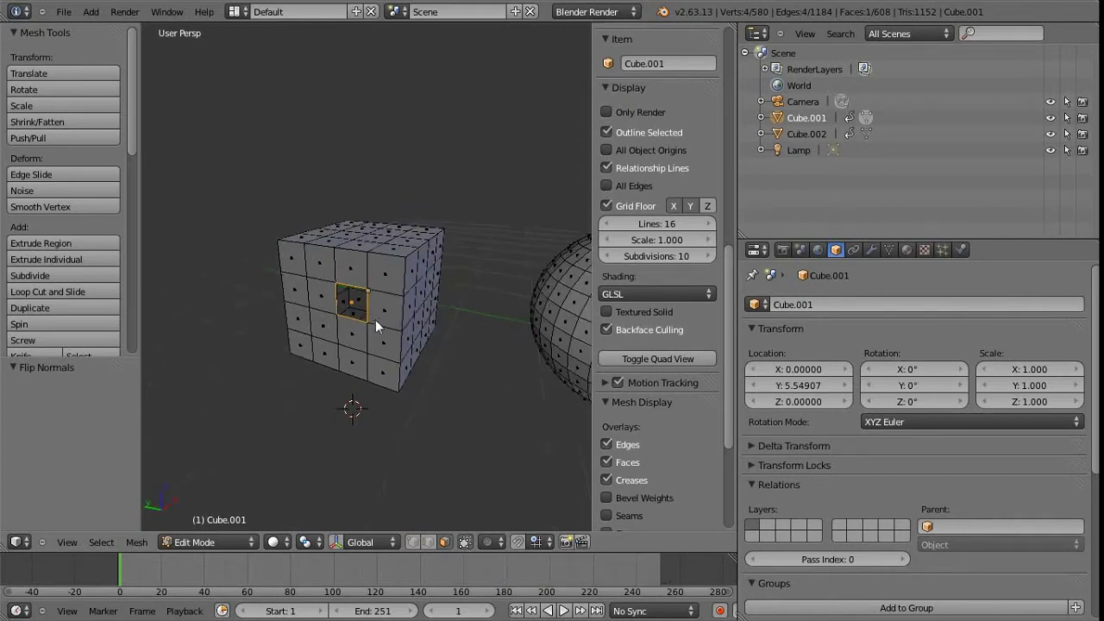
pyautogui.press('b')
pyautogui.moveTo(513, 440); pyautogui.dragTo(201, 161)
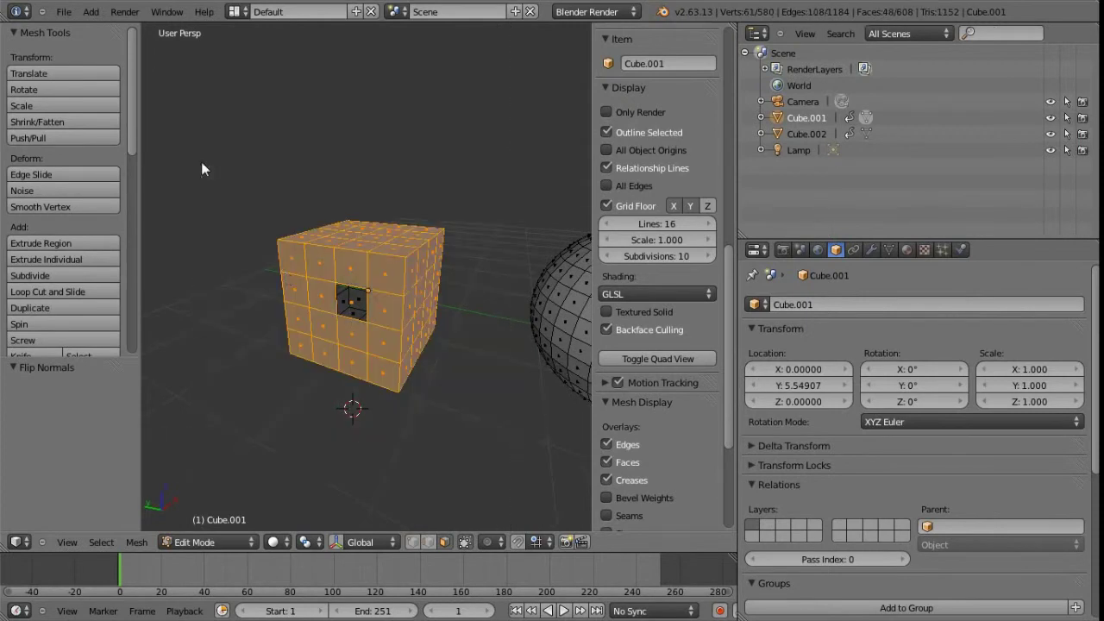
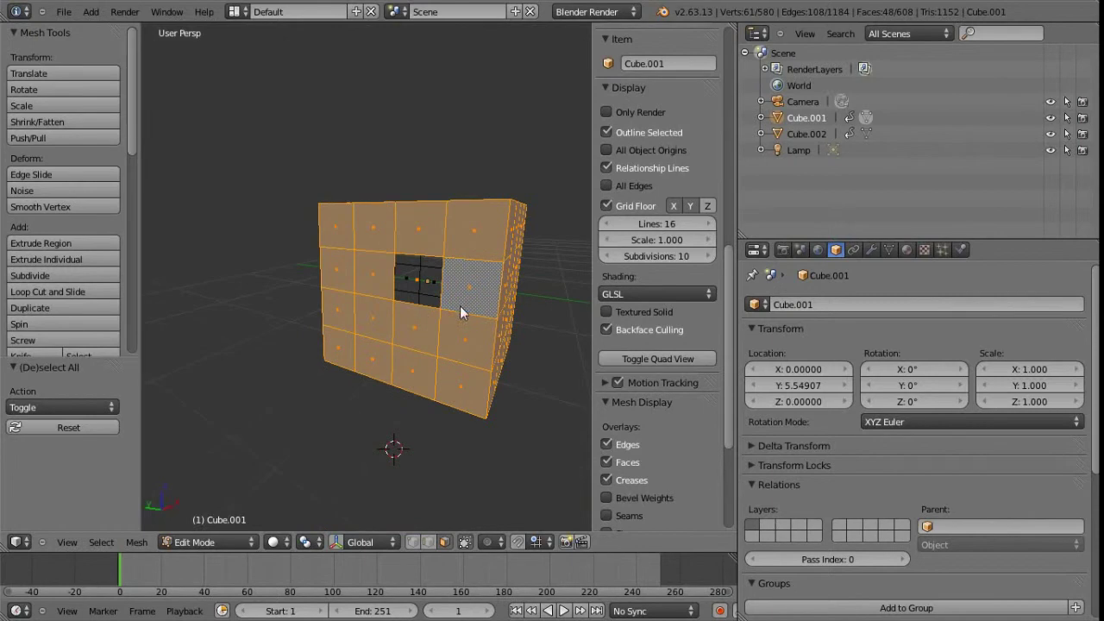
# Box-select the whole cube with Limit Selection to Visible disabled, and re-enable the limit
pyautogui.scroll(-2, 378, 391)
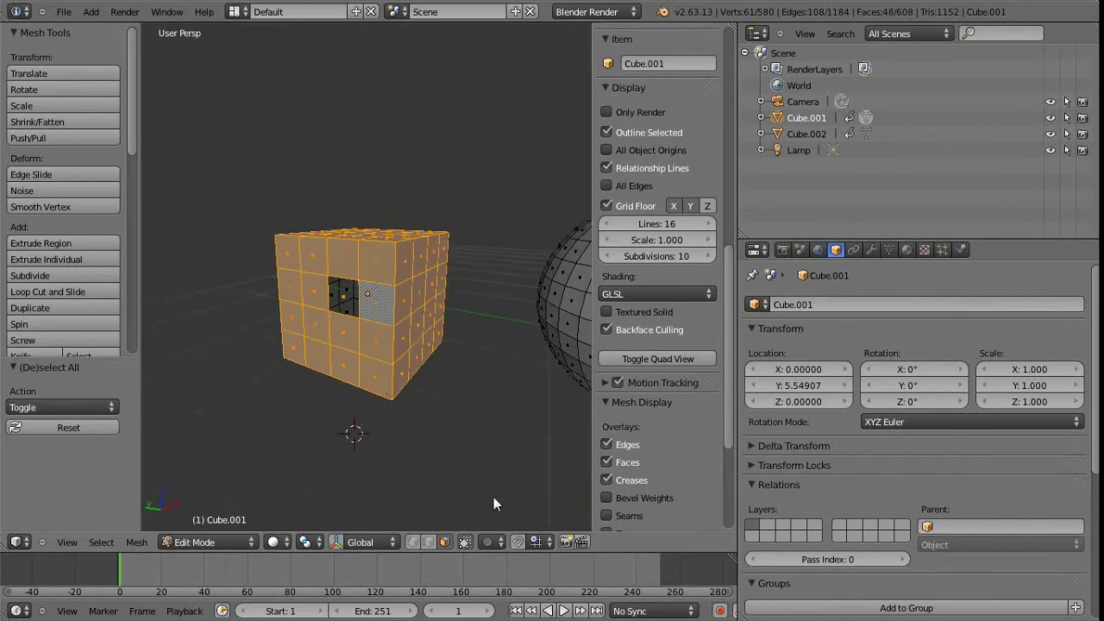
pyautogui.click(459, 545)
pyautogui.press('b')
pyautogui.moveTo(510, 445); pyautogui.dragTo(242, 174)
pyautogui.moveTo(309, 282); pyautogui.dragTo(163, 329, button='middle')
pyautogui.click(463, 543)
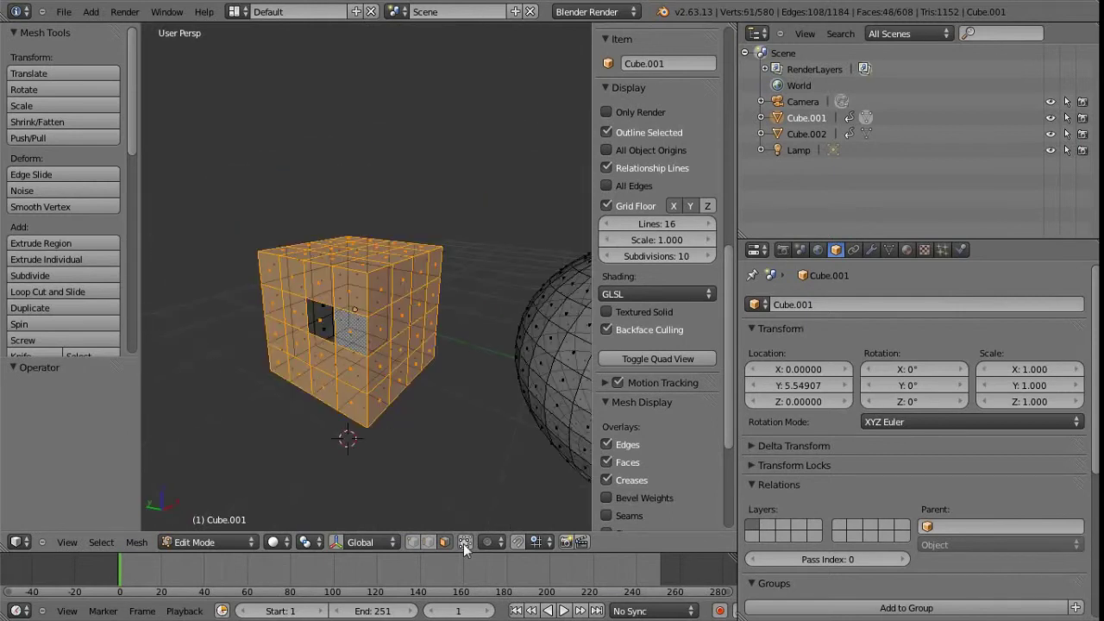
# Select only the flipped face on the cube's front side and examine the cube's interior through it
pyautogui.moveTo(429, 390); pyautogui.dragTo(370, 292, button='middle')
pyautogui.rightClick(380, 301)
pyautogui.scroll(4, 372, 318)
pyautogui.scroll(-4, 383, 318)
pyautogui.moveTo(380, 253); pyautogui.dragTo(347, 294, button='middle')
pyautogui.scroll(4, 393, 336)
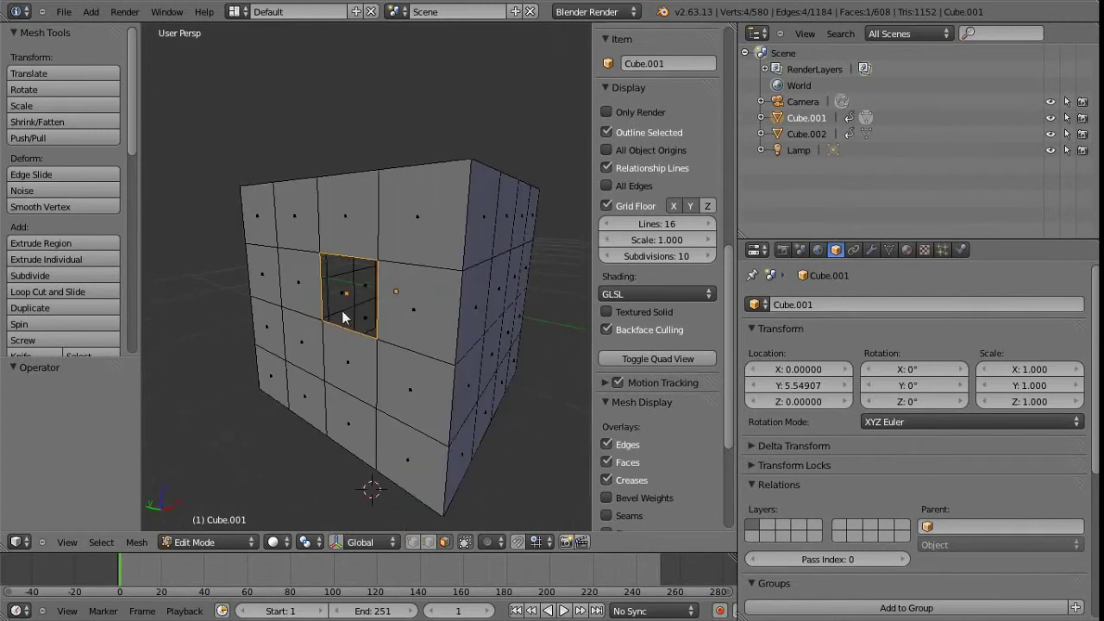
# Flip the normals of two adjacent faces on the cube's far wall, reached from inside the cube
pyautogui.moveTo(375, 310); pyautogui.dragTo(364, 306, button='middle')
pyautogui.scroll(6, 375, 321)
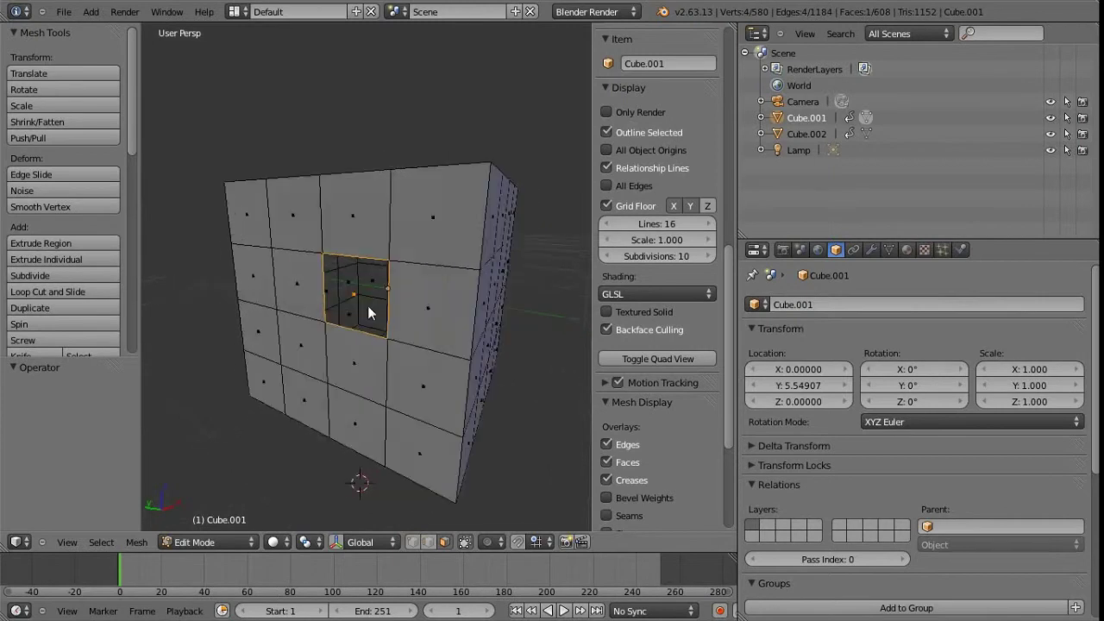
pyautogui.keyDown('shift'); pyautogui.rightClick(452, 298); pyautogui.keyUp('shift')
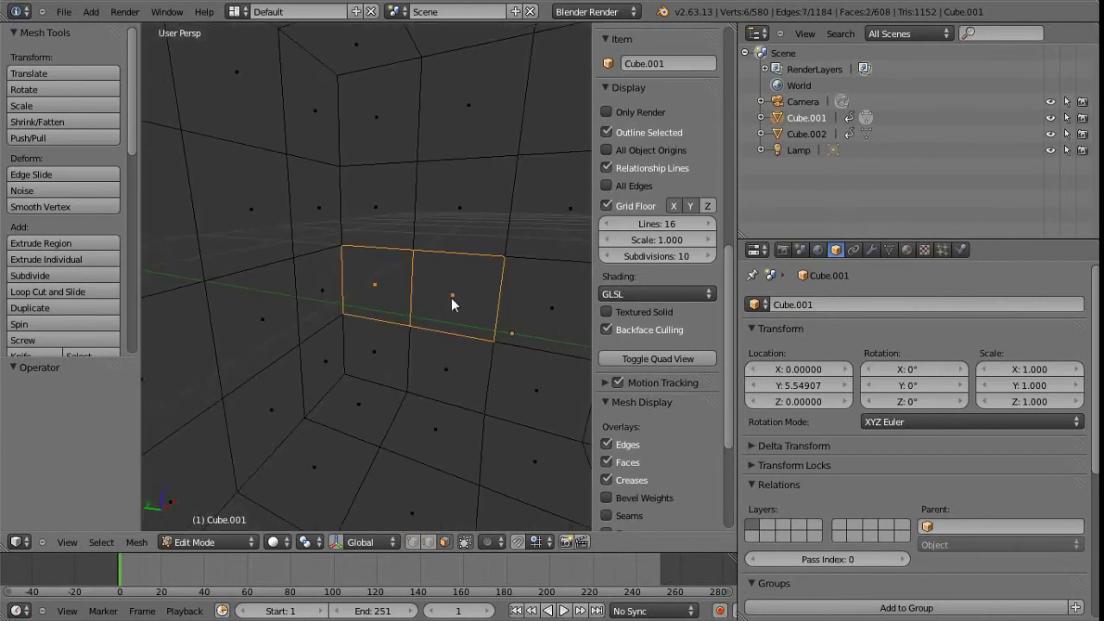
pyautogui.hotkey('ctrl', 'f')
pyautogui.click(425, 300)
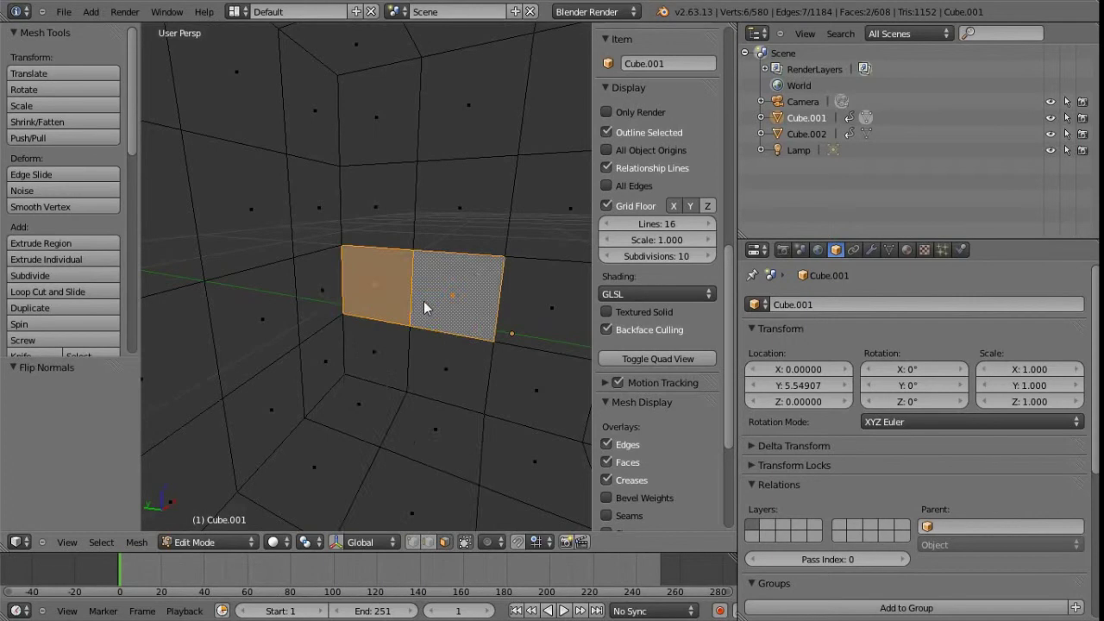
# Deselect everything and inspect the flipped far-wall faces through the opening in the cube's front
pyautogui.scroll(-5, 423, 302)
pyautogui.scroll(-3, 424, 302)
pyautogui.moveTo(423, 303); pyautogui.dragTo(352, 295, button='middle')
pyautogui.press('a')
pyautogui.scroll(3, 365, 295)
pyautogui.scroll(3, 385, 315)
pyautogui.scroll(-5, 397, 324)
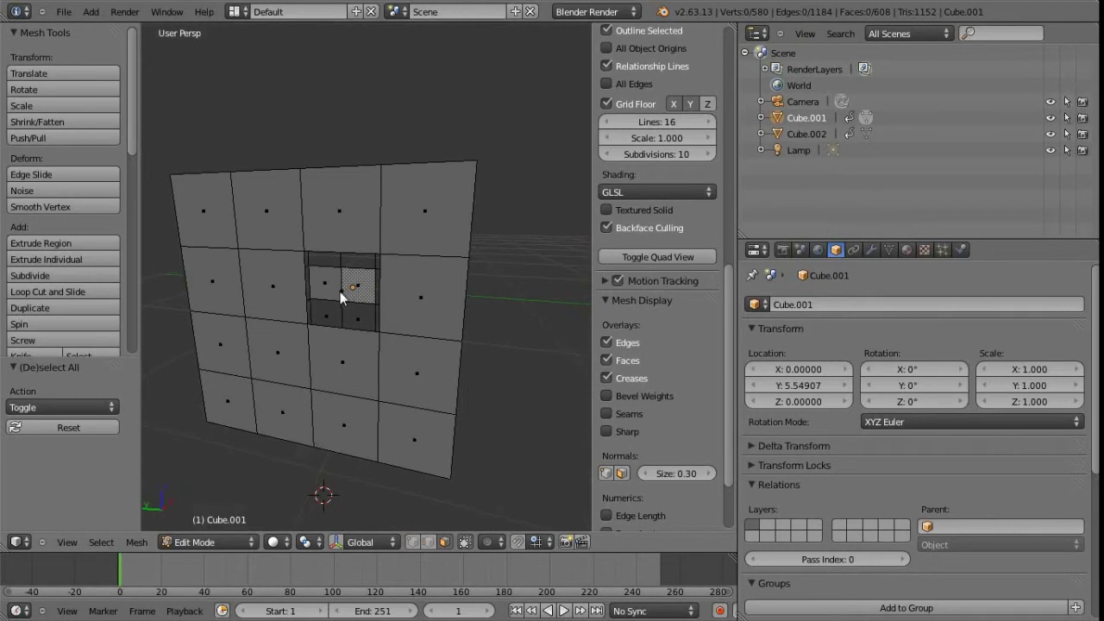
# Box-select the cube's front faces around the opening, check whether faces behind are picked, and clear the selection
pyautogui.press('b')
pyautogui.moveTo(516, 376); pyautogui.dragTo(180, 183)
pyautogui.scroll(-2, 345, 330)
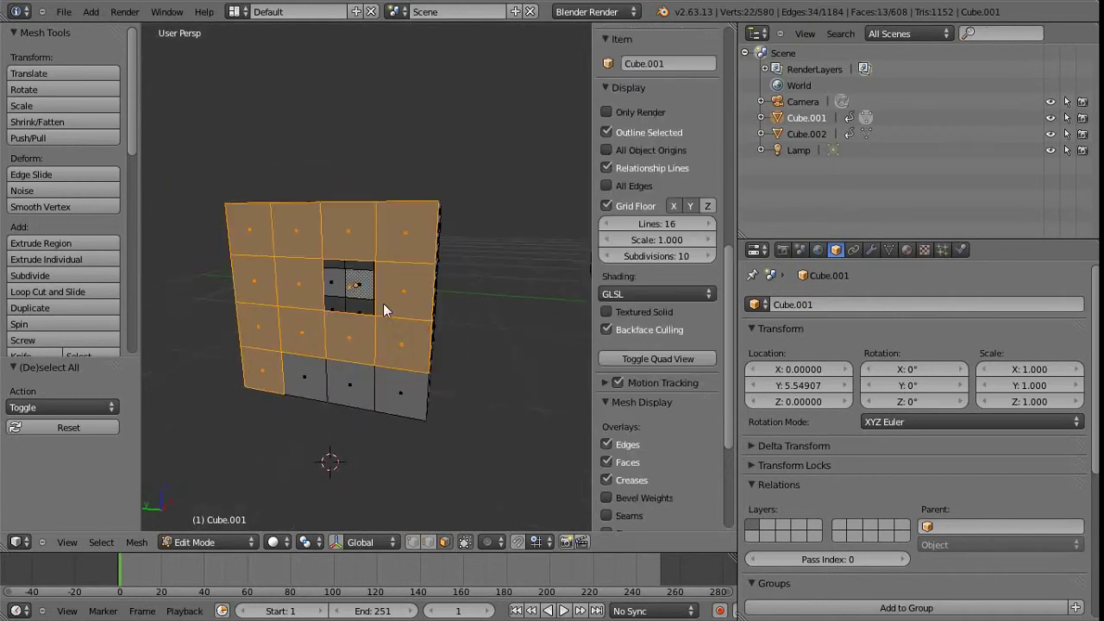
pyautogui.moveTo(389, 314); pyautogui.dragTo(333, 302, button='middle')
pyautogui.scroll(3, 368, 310)
pyautogui.scroll(-3, 347, 317)
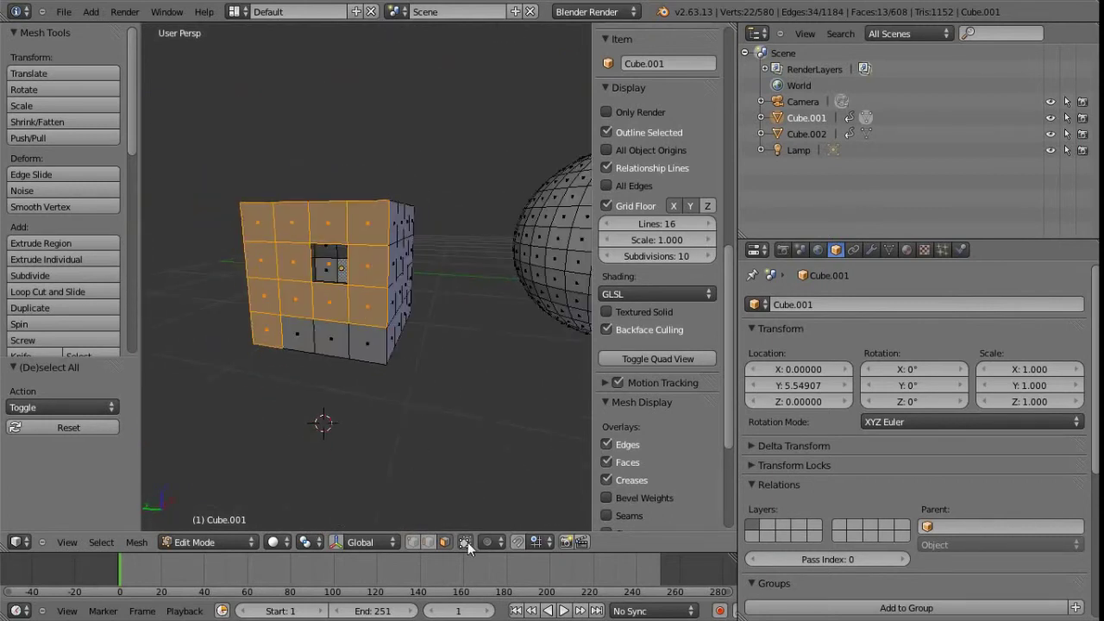
pyautogui.press('a')
pyautogui.moveTo(388, 302)
pyautogui.mouseDown(button='middle')
pyautogui.moveTo(371, 291)
pyautogui.moveTo(382, 295)
pyautogui.mouseUp(button='middle')
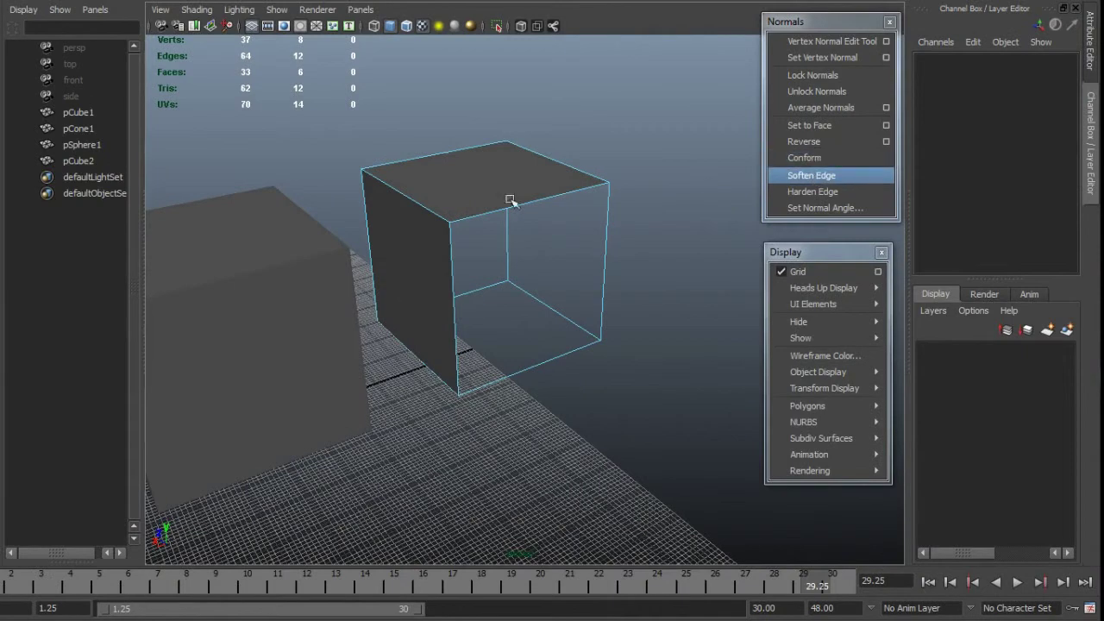
# Switch to Maya and apply Conform to the normals of pCube2
pyautogui.click(504, 190)
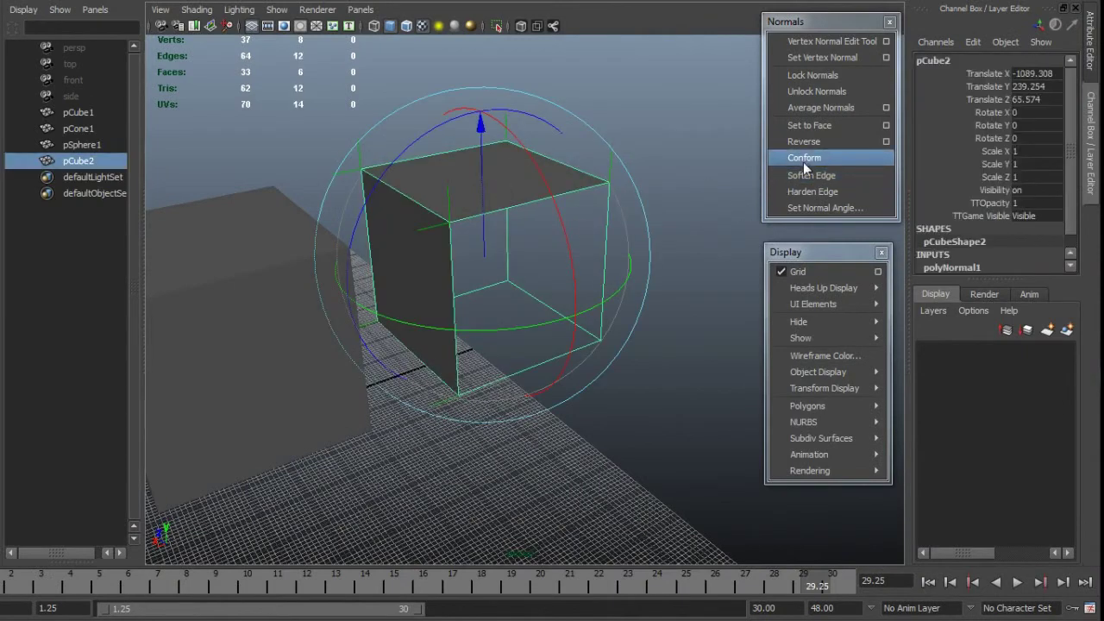
pyautogui.click(602, 235)
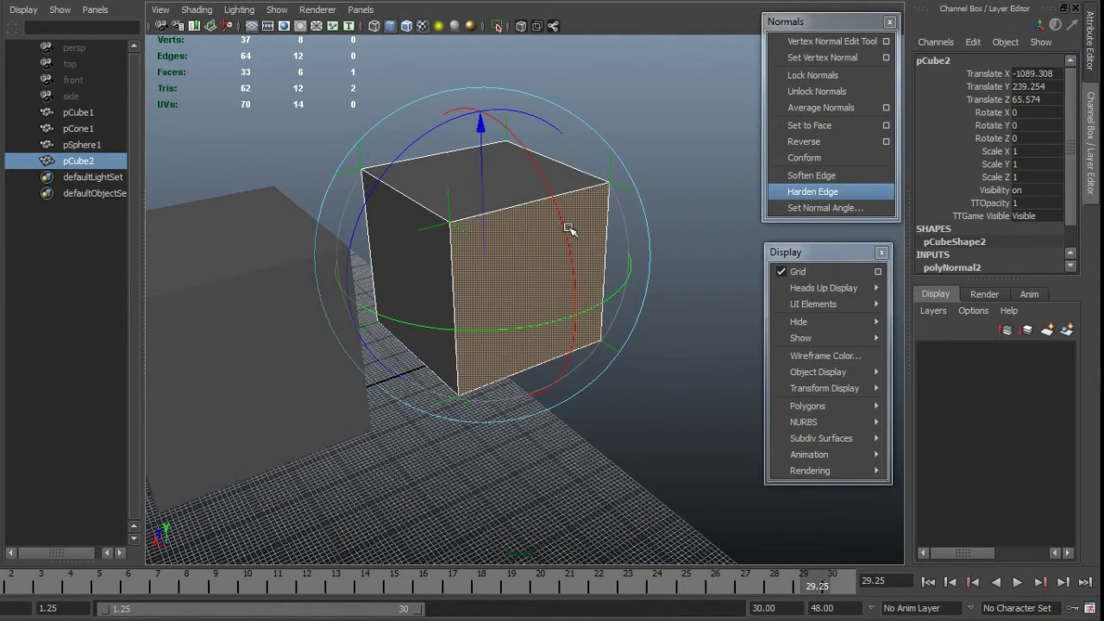
pyautogui.press('F8')
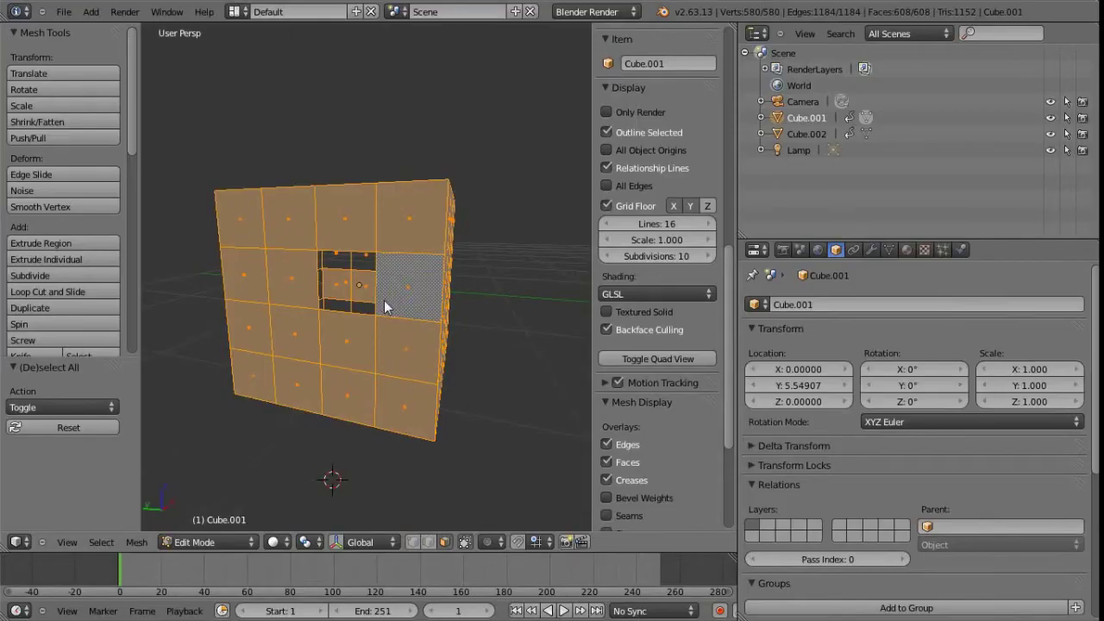
# Switch to Blender, recalculate the normals of all faces of the cube and sphere, and clear the selection
pyautogui.moveTo(403, 308); pyautogui.dragTo(374, 365, button='middle')
pyautogui.moveTo(401, 291); pyautogui.dragTo(367, 301, button='middle')
pyautogui.click(138, 542)
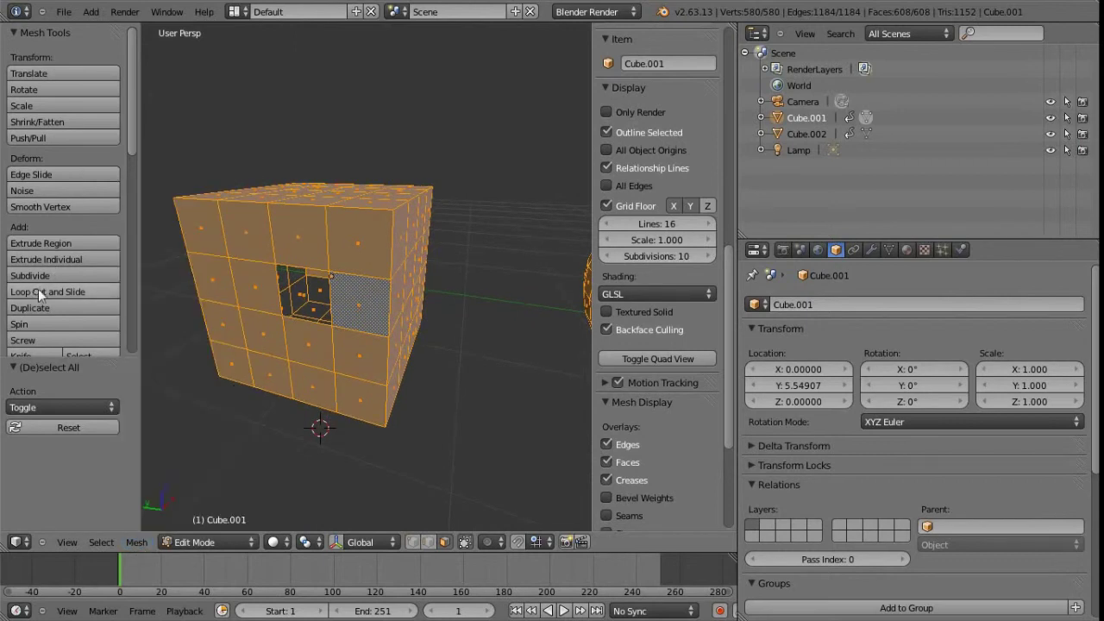
pyautogui.scroll(-8, 48, 133)
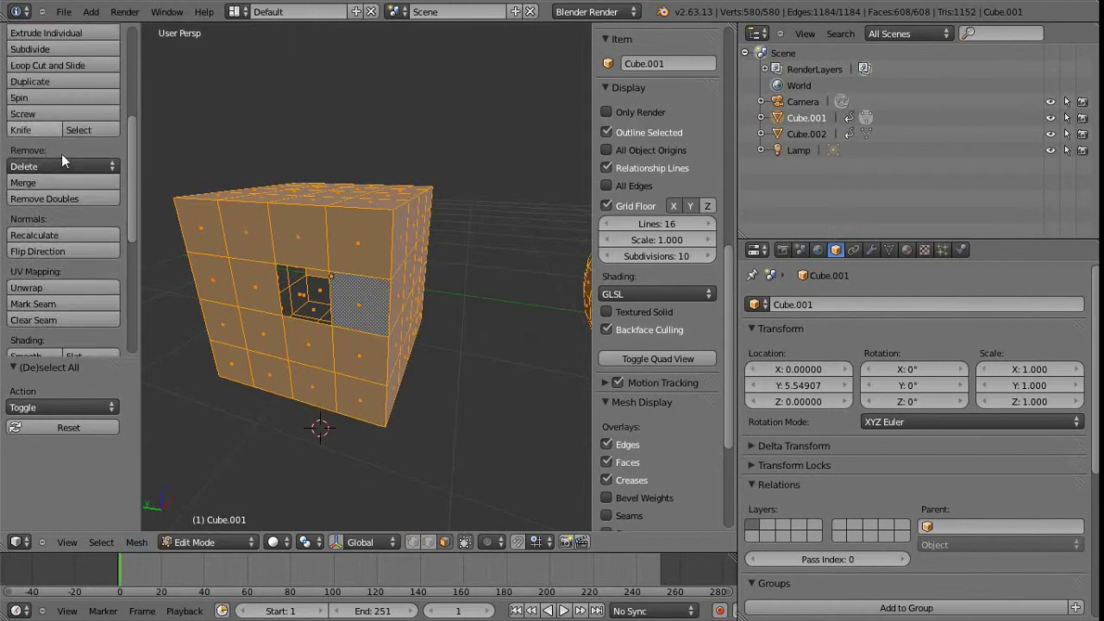
pyautogui.click(45, 202)
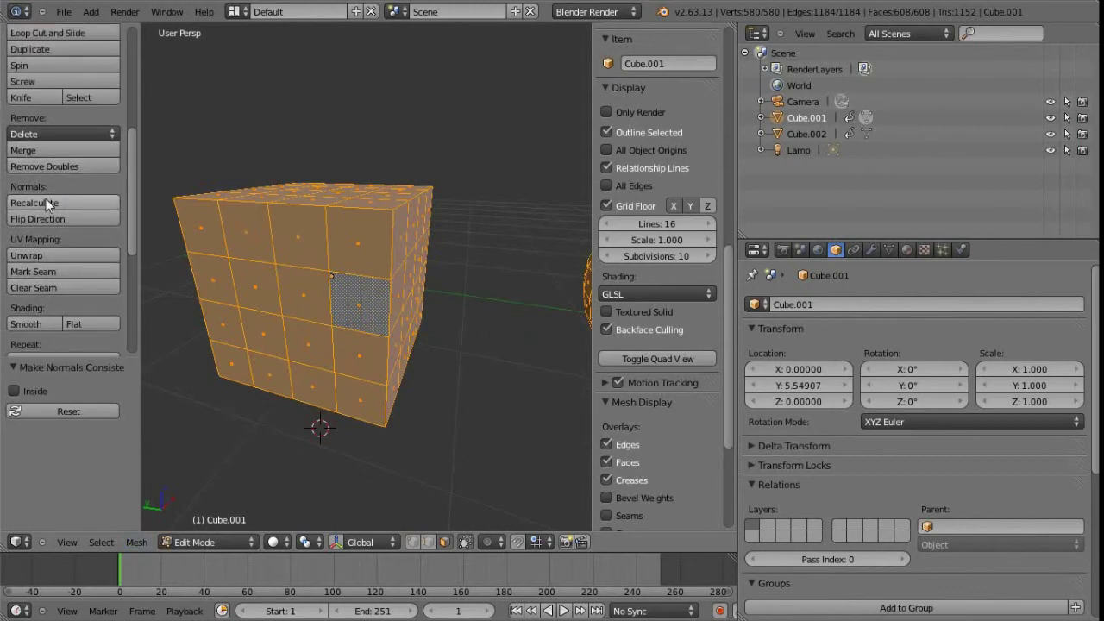
pyautogui.press('a')
pyautogui.scroll(-4, 347, 331)
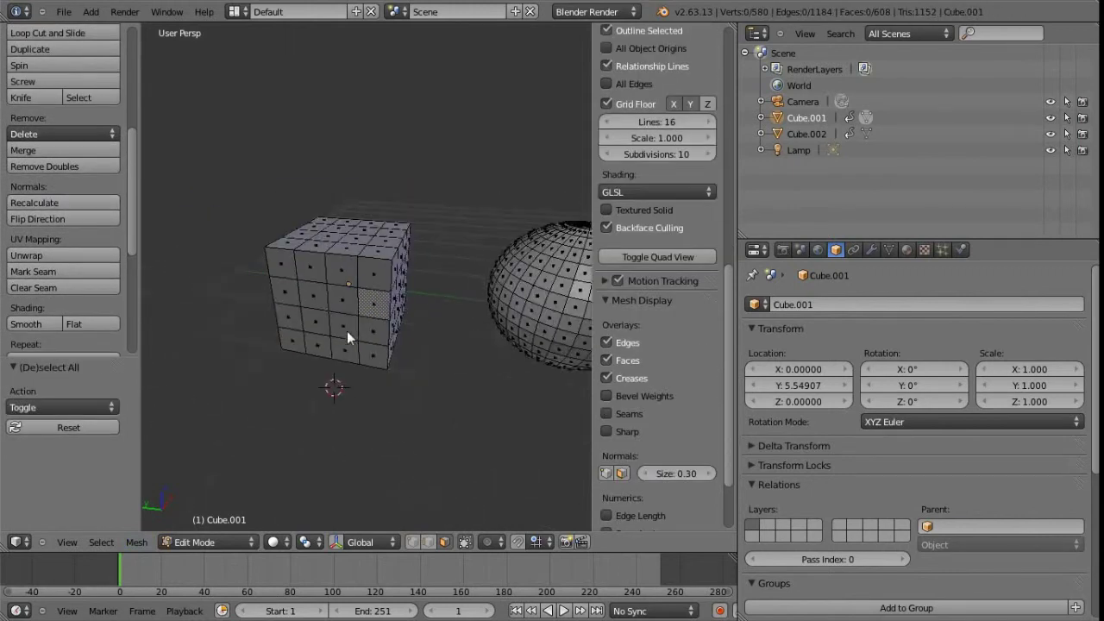
# Flip the normals of two front faces on the cube: second row, third column and third row, first column
pyautogui.moveTo(272, 328); pyautogui.dragTo(349, 302, button='middle')
pyautogui.press('a')
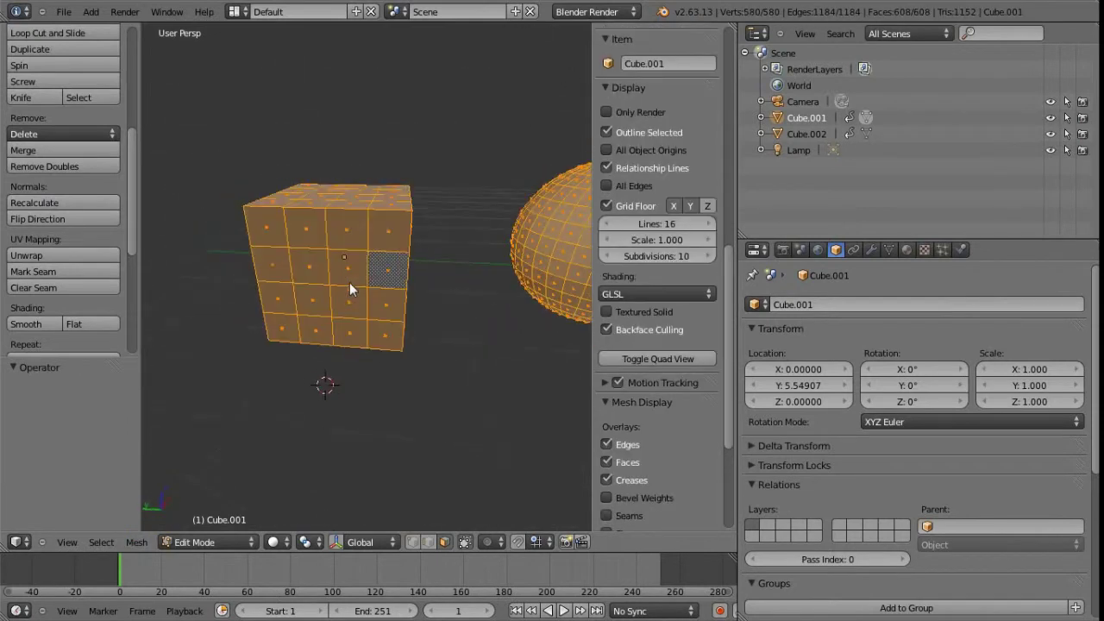
pyautogui.rightClick(345, 272)
pyautogui.keyDown('shift'); pyautogui.rightClick(286, 302); pyautogui.keyUp('shift')
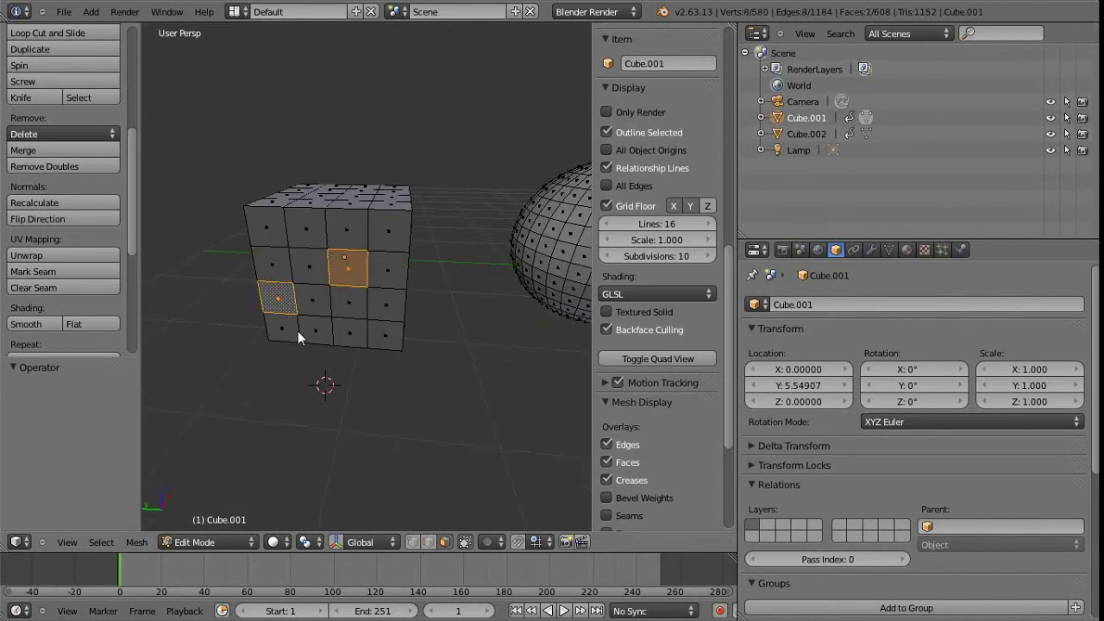
pyautogui.hotkey('ctrl', 'f')
pyautogui.click(249, 311)
pyautogui.moveTo(362, 315); pyautogui.dragTo(363, 349, button='middle')
pyautogui.rightClick(342, 334)
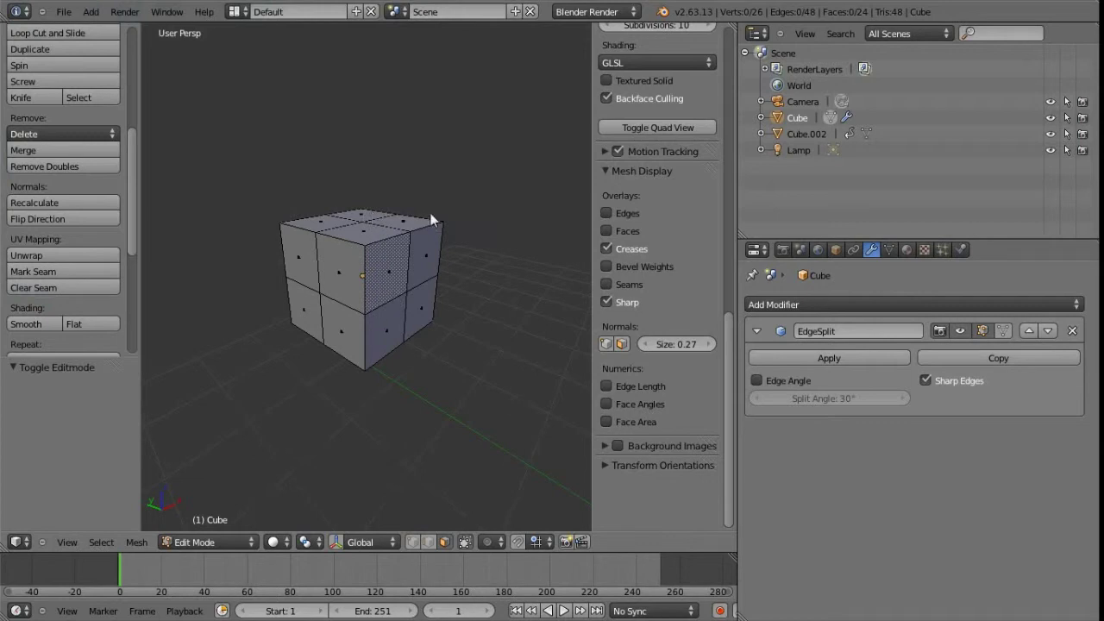
# Display both the vertex normals and the face normals of the Cube object in Edit Mode
pyautogui.press('Tab')
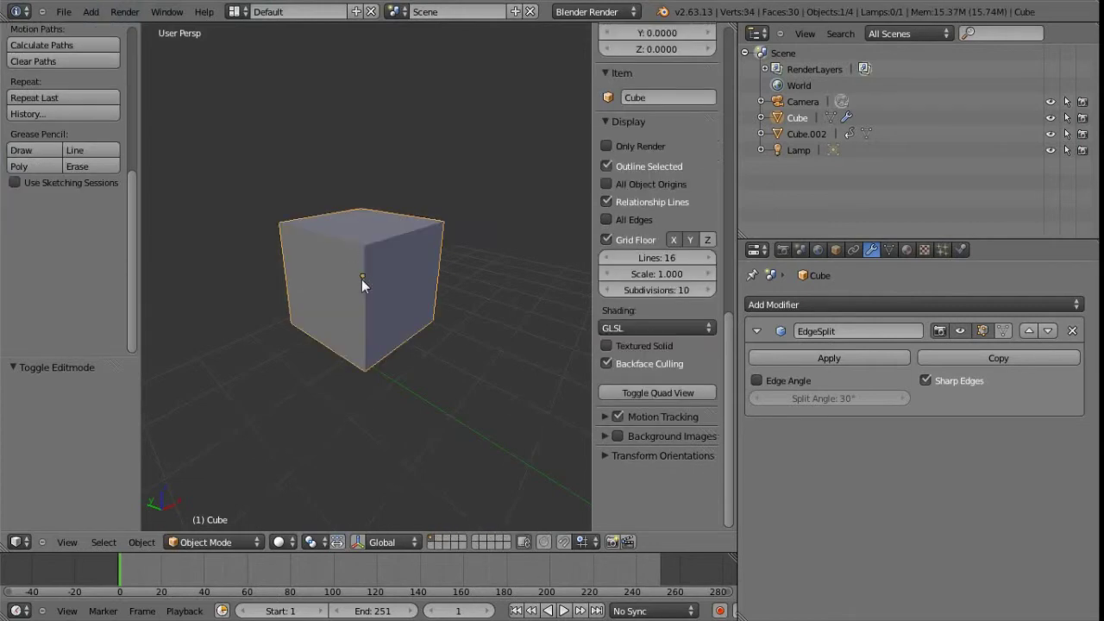
pyautogui.press('Tab')
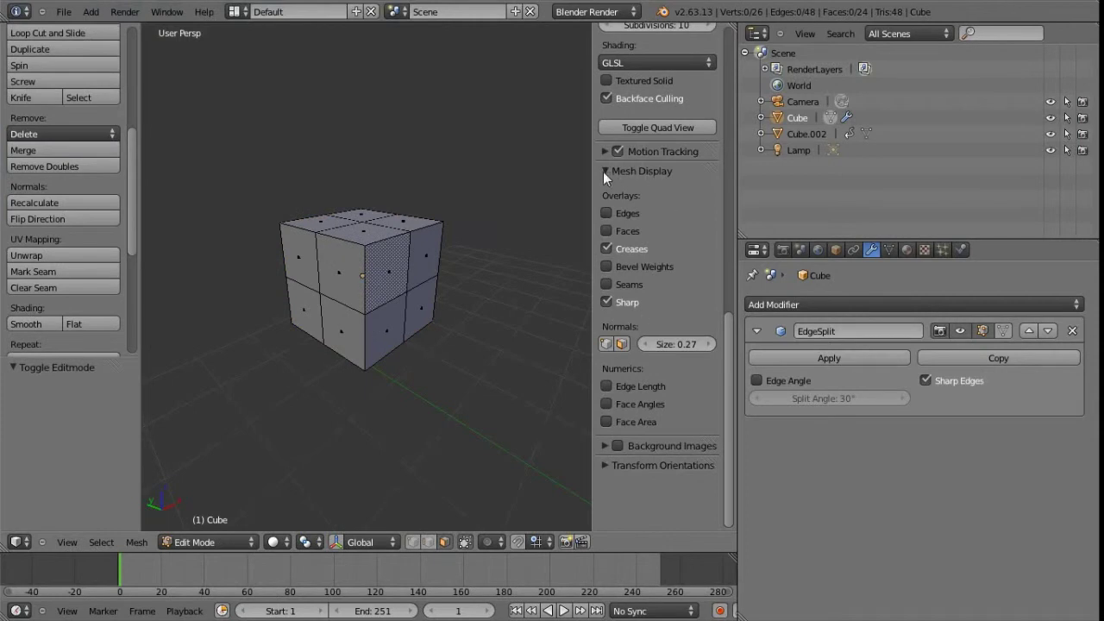
pyautogui.press('n')
pyautogui.press('n')
pyautogui.click(606, 345)
pyautogui.click(622, 344)
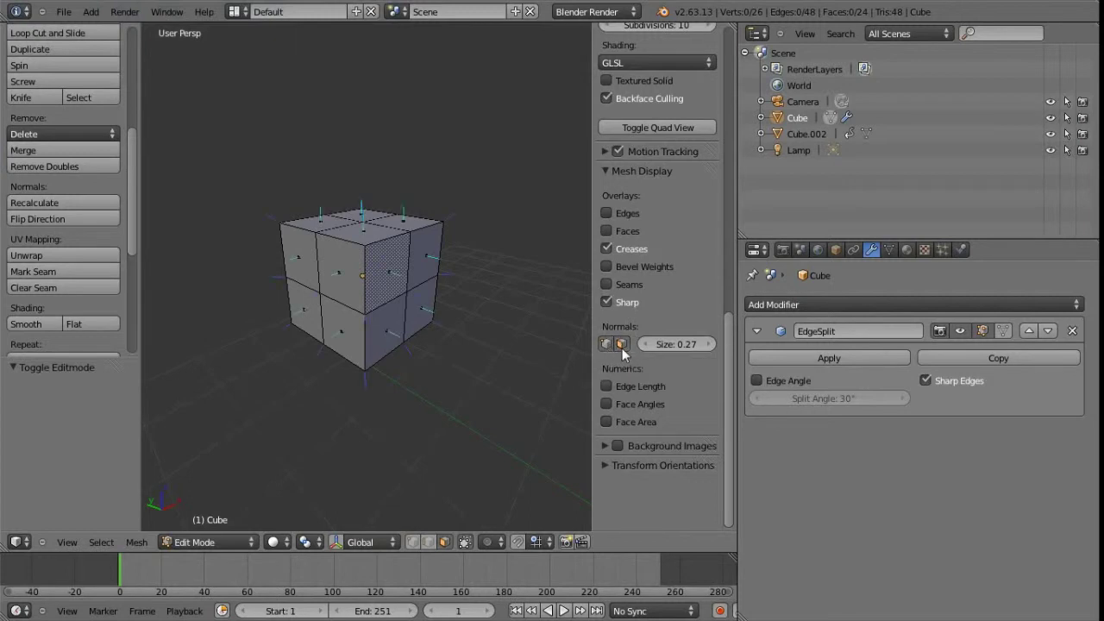
pyautogui.moveTo(684, 343); pyautogui.dragTo(683, 343)
# Inspect the directions of the vertex and face normals around the cube's faces and corners
pyautogui.moveTo(325, 305); pyautogui.dragTo(409, 275, button='middle')
pyautogui.scroll(3, 406, 275)
pyautogui.moveTo(345, 241); pyautogui.dragTo(493, 256, button='middle')
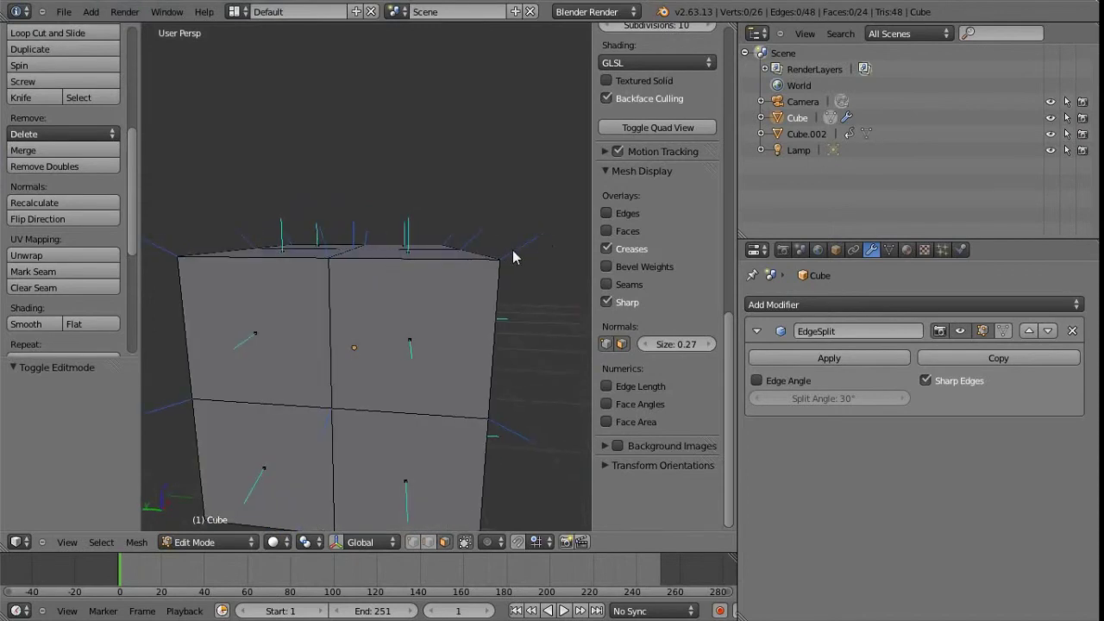
pyautogui.moveTo(406, 237); pyautogui.dragTo(435, 295, button='middle')
pyautogui.scroll(-2, 402, 345)
pyautogui.moveTo(402, 345); pyautogui.dragTo(337, 315, button='middle')
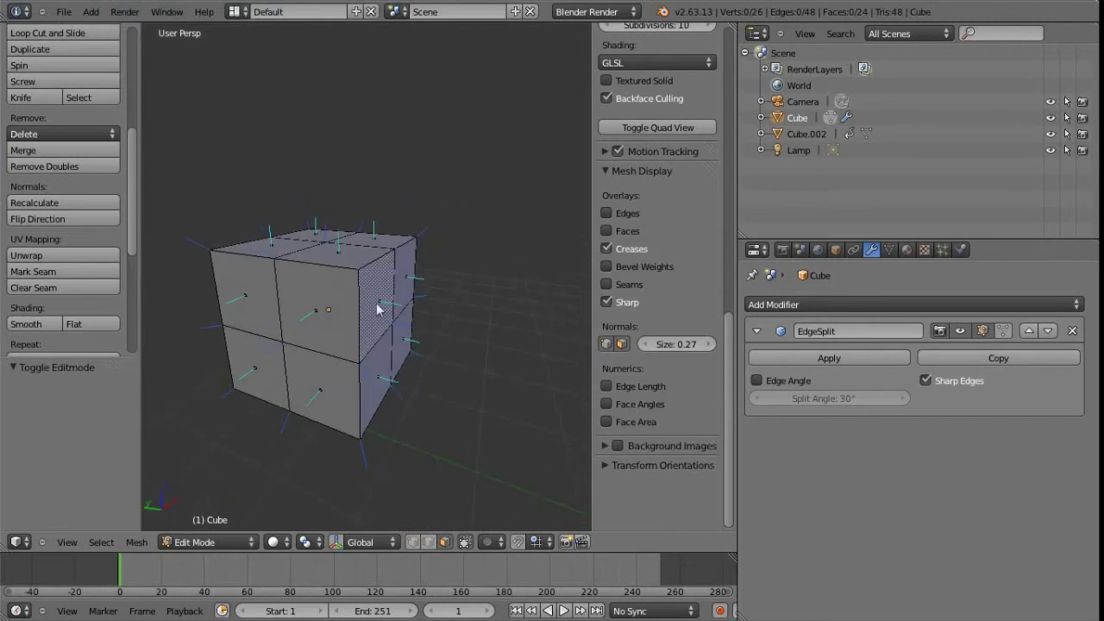
pyautogui.keyDown('shift'); pyautogui.moveTo(406, 278); pyautogui.dragTo(353, 289, button='middle'); pyautogui.keyUp('shift')
# Compare the cube's shading in Object Mode with its corner vertex normals and face normals in Edit Mode
pyautogui.press('Tab')
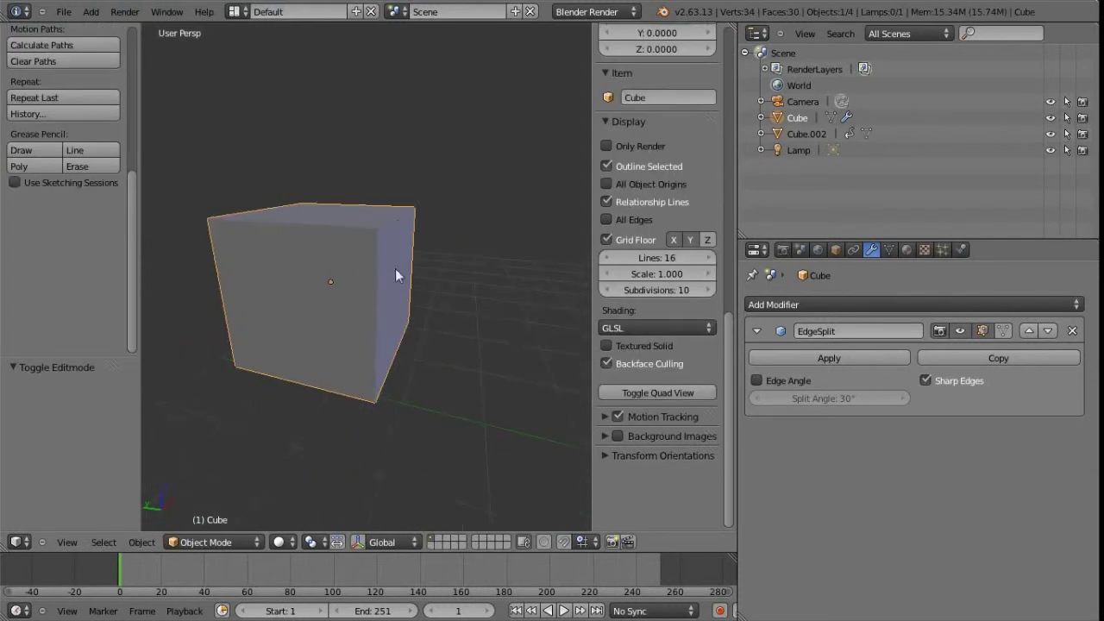
pyautogui.moveTo(339, 237); pyautogui.dragTo(294, 281, button='middle')
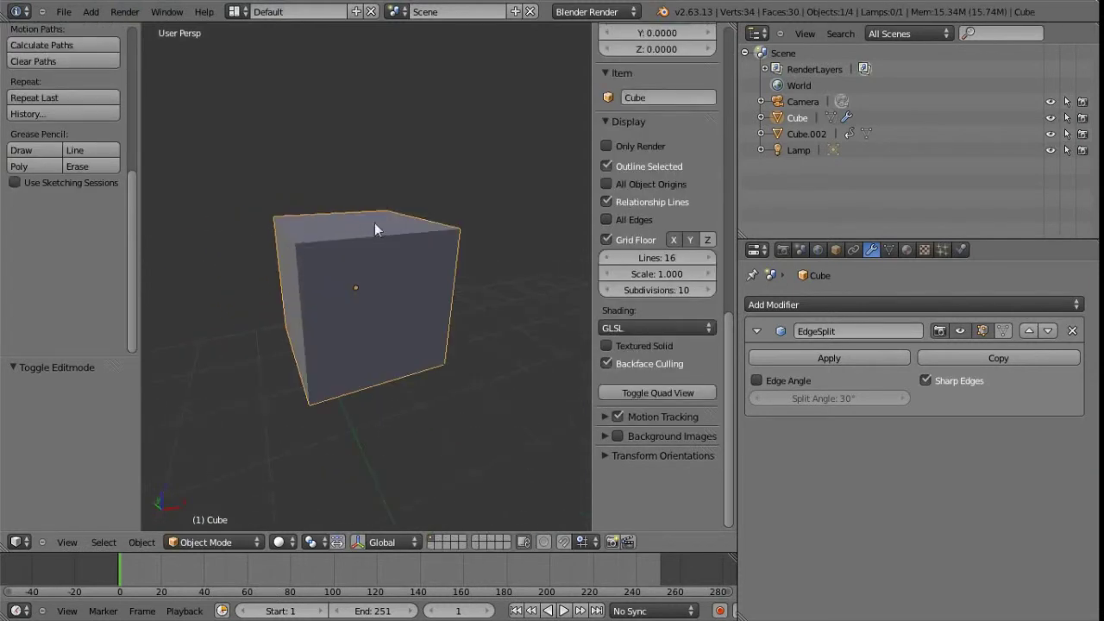
pyautogui.moveTo(391, 297); pyautogui.dragTo(346, 275, button='middle')
pyautogui.scroll(-3, 353, 321)
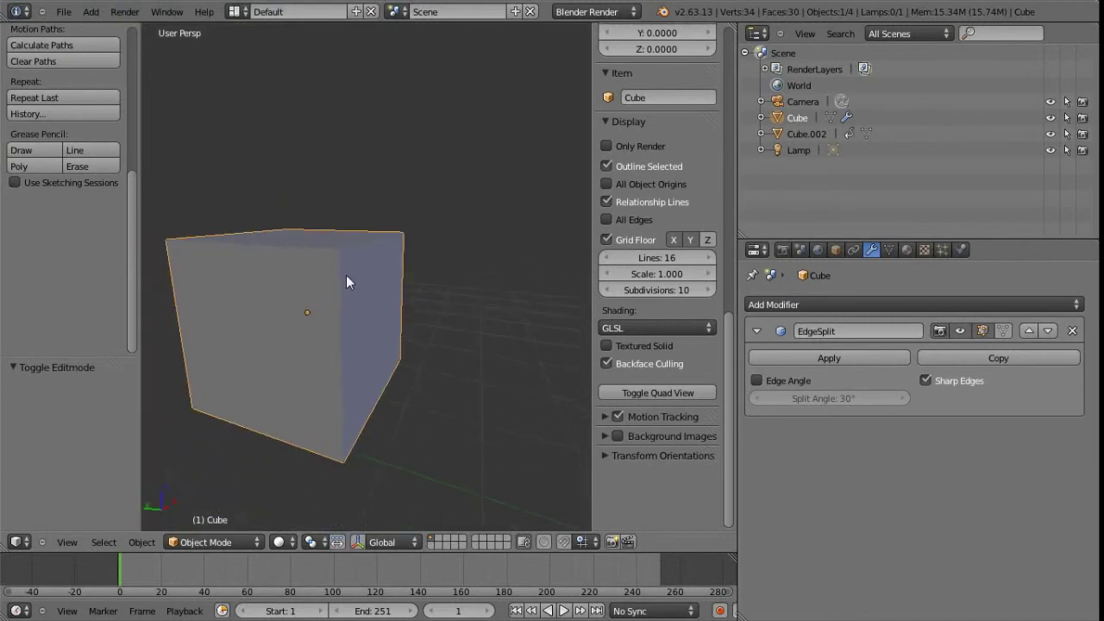
pyautogui.press('Tab')
pyautogui.scroll(4, 366, 294)
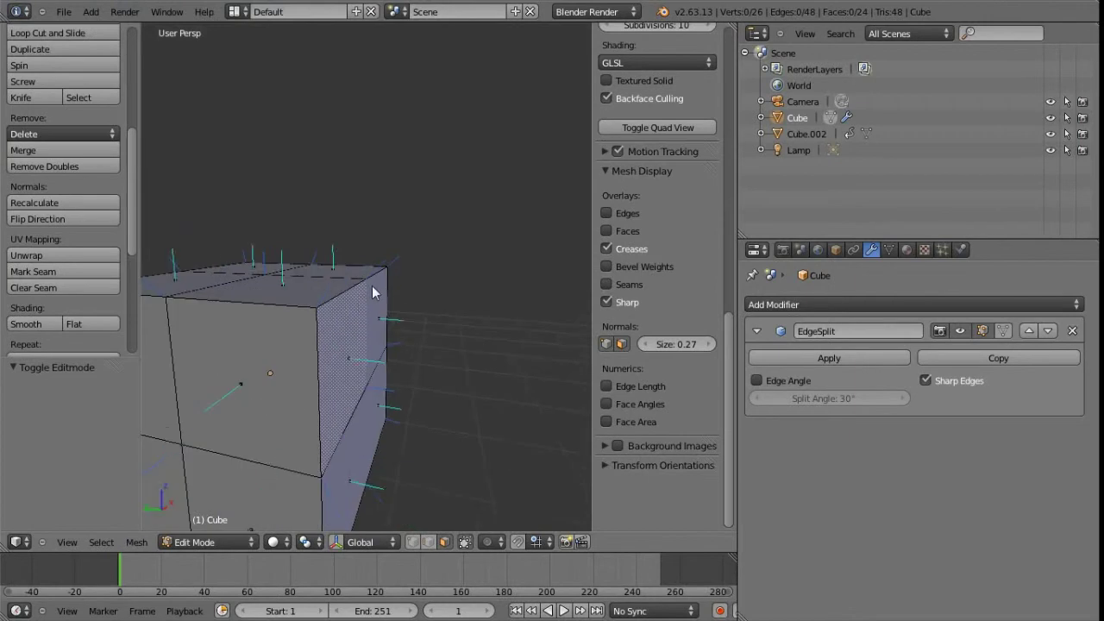
pyautogui.moveTo(369, 294); pyautogui.dragTo(465, 291, button='middle')
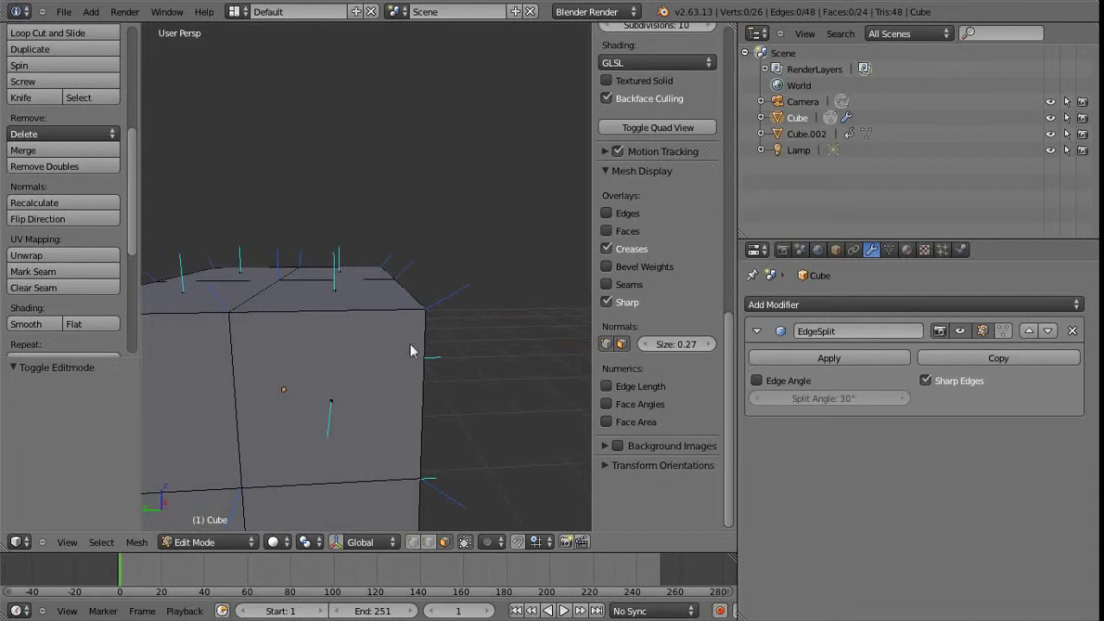
pyautogui.moveTo(414, 325); pyautogui.dragTo(439, 325, button='middle')
pyautogui.scroll(-2, 423, 320)
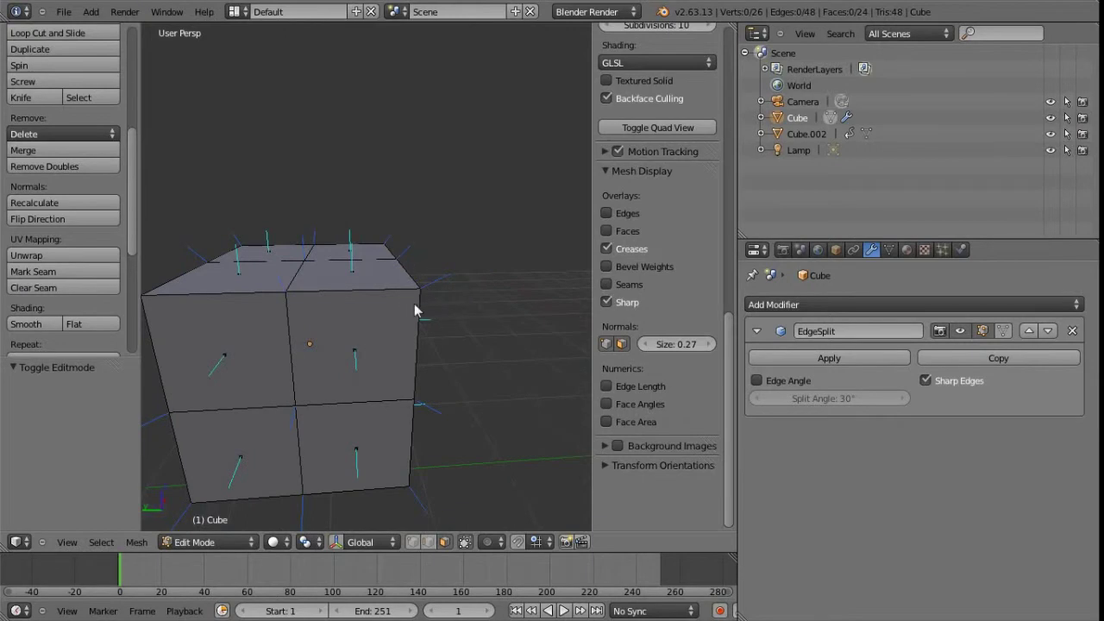
# Duplicate all linked geometry of the cube and move the copy about 3.47 units along negative Y
pyautogui.moveTo(414, 348); pyautogui.dragTo(288, 328, button='middle')
pyautogui.scroll(-2, 404, 333)
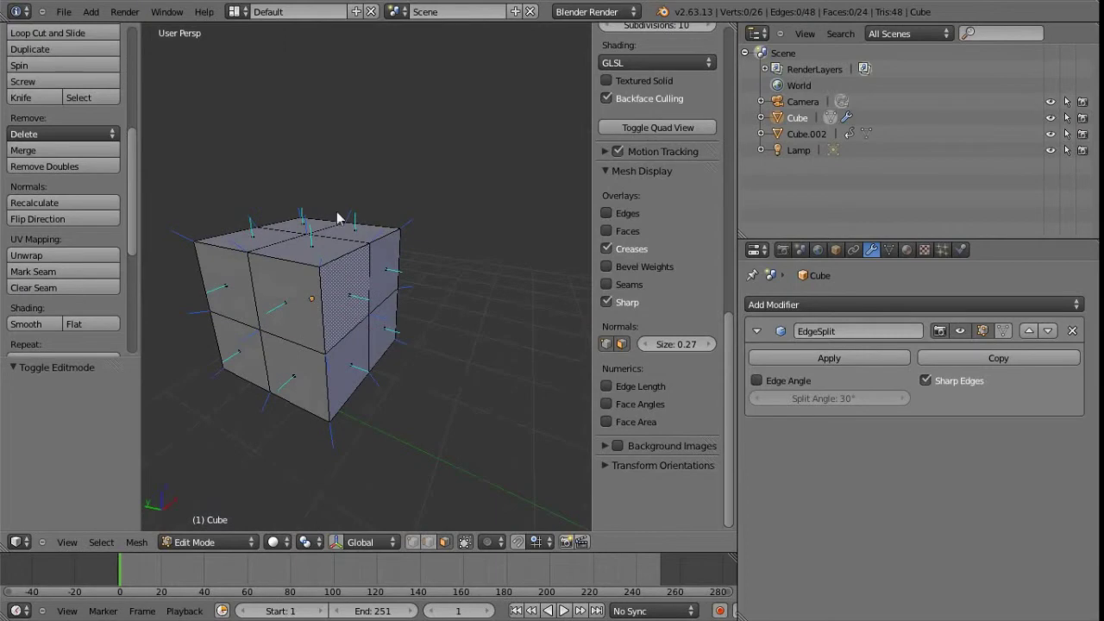
pyautogui.moveTo(356, 317)
pyautogui.mouseDown(button='middle')
pyautogui.moveTo(371, 310)
pyautogui.moveTo(355, 296)
pyautogui.moveTo(338, 316)
pyautogui.moveTo(394, 323)
pyautogui.moveTo(376, 311)
pyautogui.mouseUp(button='middle')
pyautogui.scroll(-3, 367, 307)
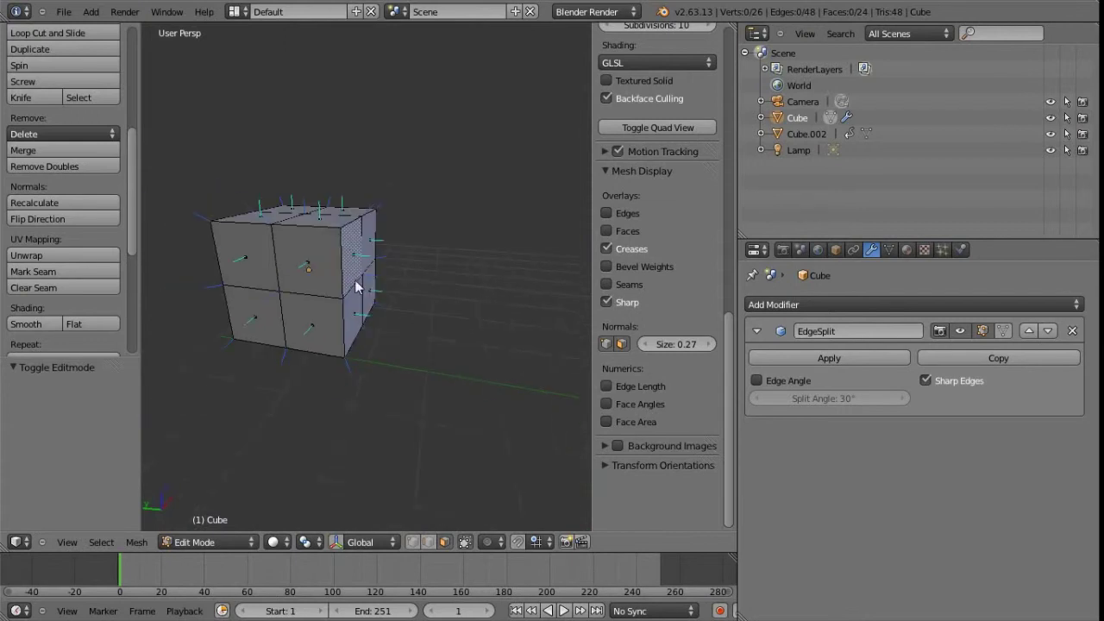
pyautogui.rightClick(324, 272)
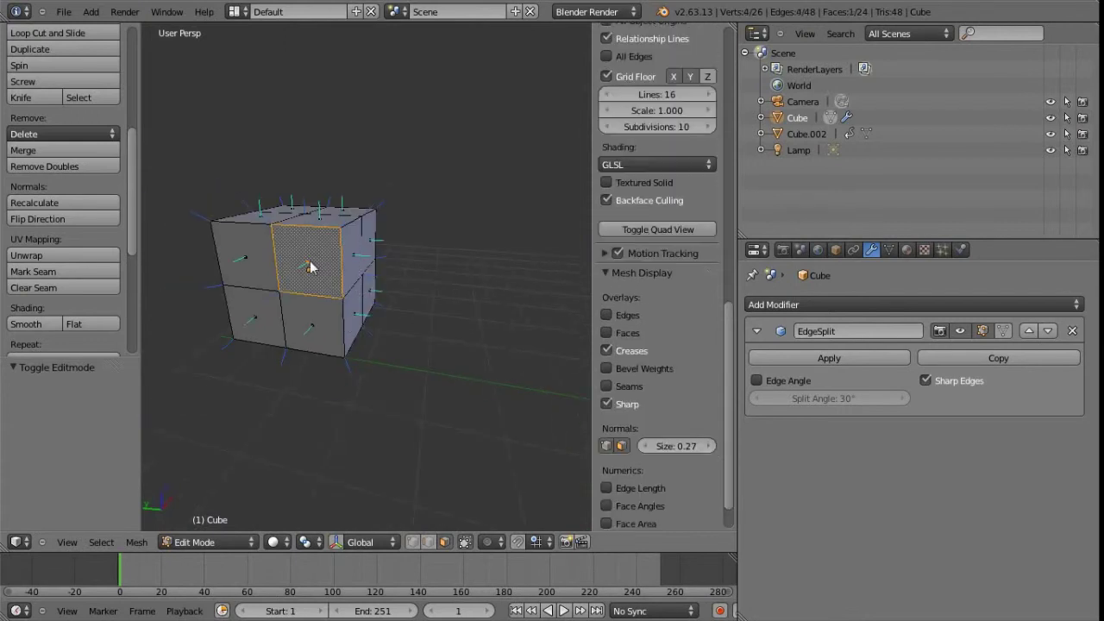
pyautogui.hotkey('ctrl', 'l')
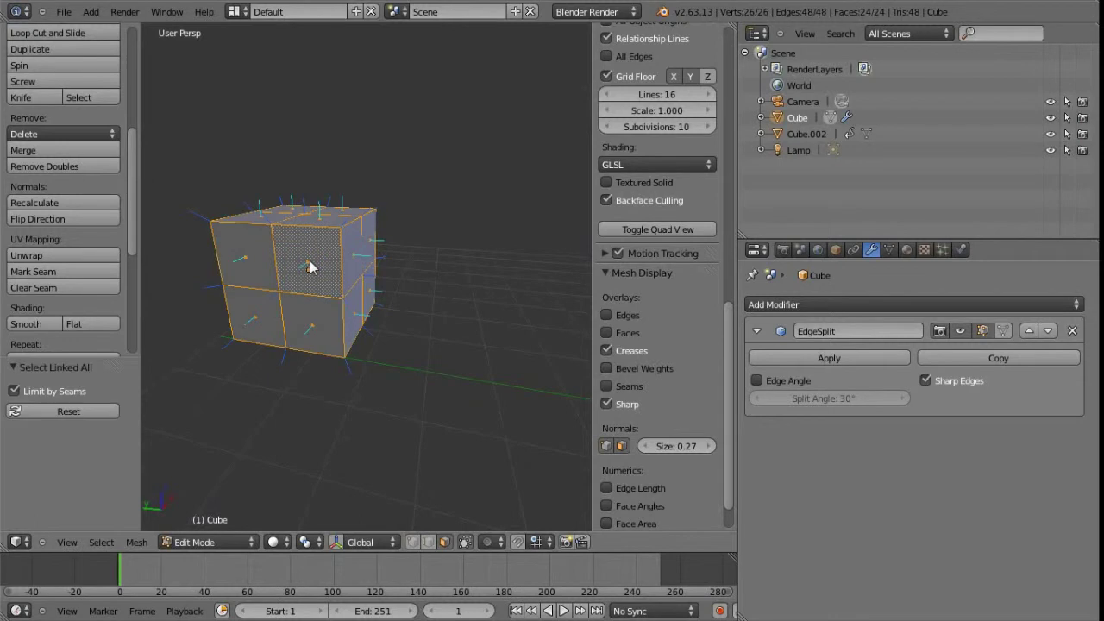
pyautogui.moveTo(459, 320); pyautogui.dragTo(337, 302, button='middle')
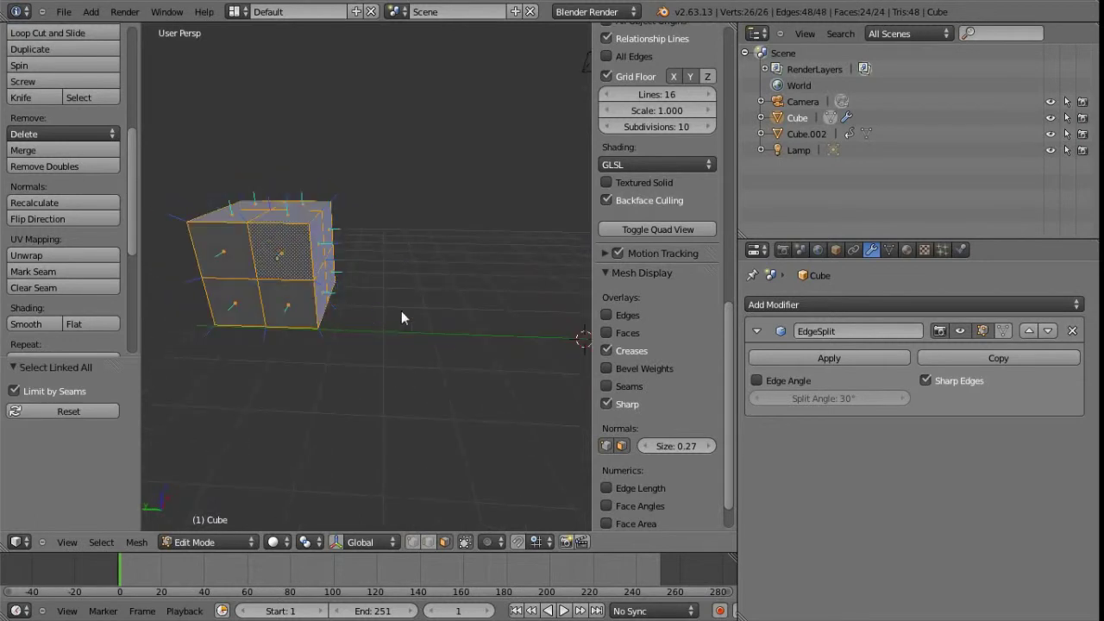
pyautogui.hotkey('shift', 'd')
pyautogui.press('y')
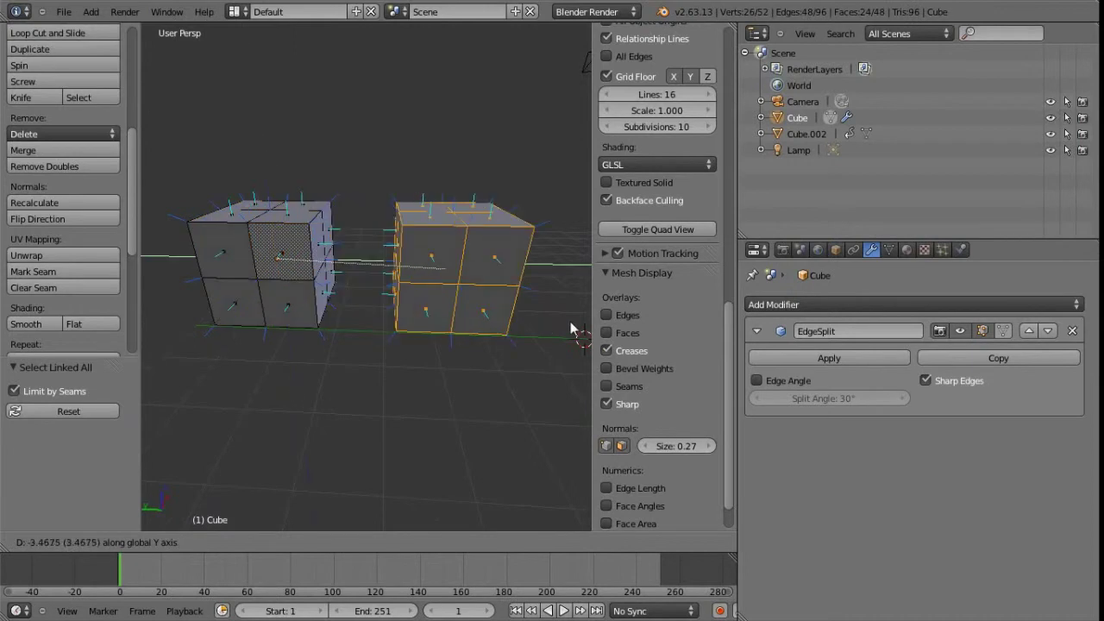
# Shade the duplicated cube smooth and compare it in Object Mode with the flat-shaded original
pyautogui.moveTo(460, 359); pyautogui.dragTo(365, 281, button='middle')
pyautogui.moveTo(293, 321); pyautogui.dragTo(444, 319, button='middle')
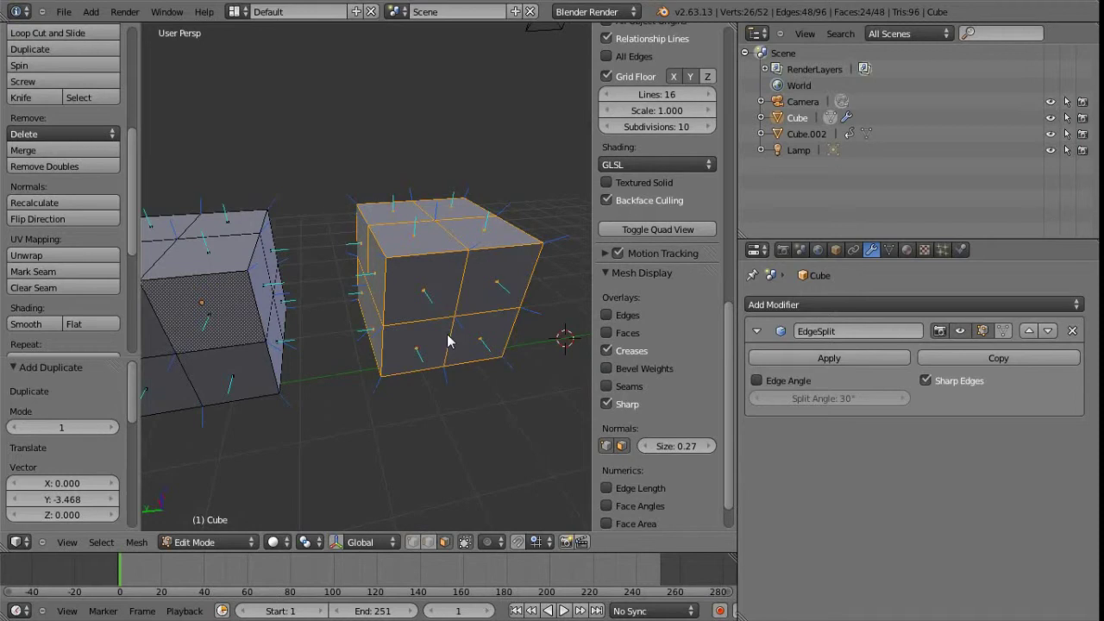
pyautogui.hotkey('ctrl', 'f')
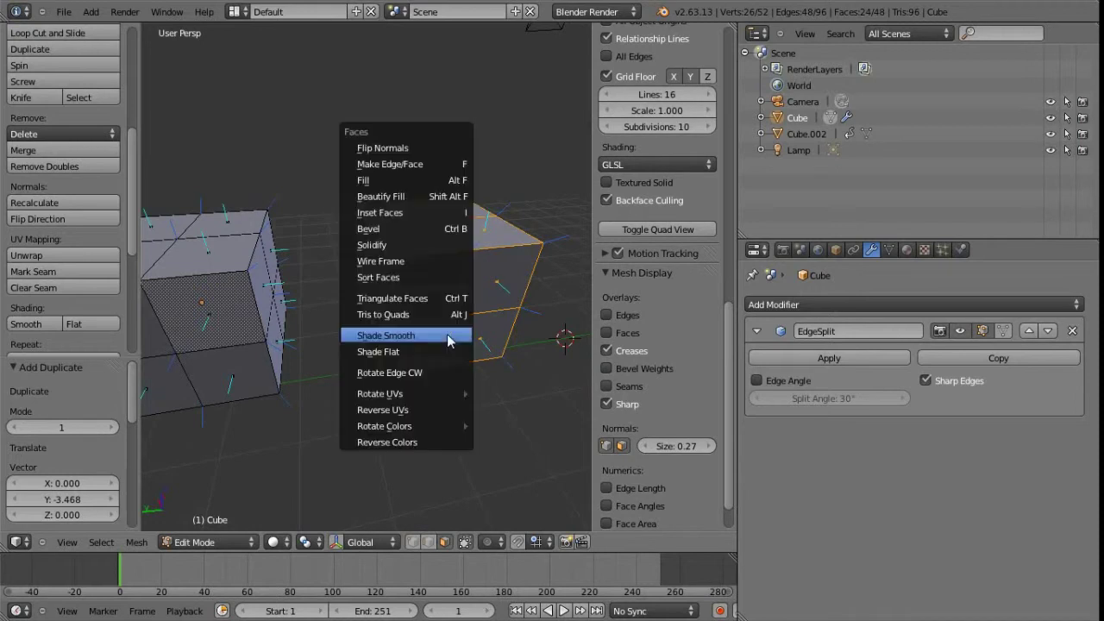
pyautogui.click(386, 336)
pyautogui.moveTo(383, 340); pyautogui.dragTo(270, 275, button='middle')
pyautogui.press('Tab')
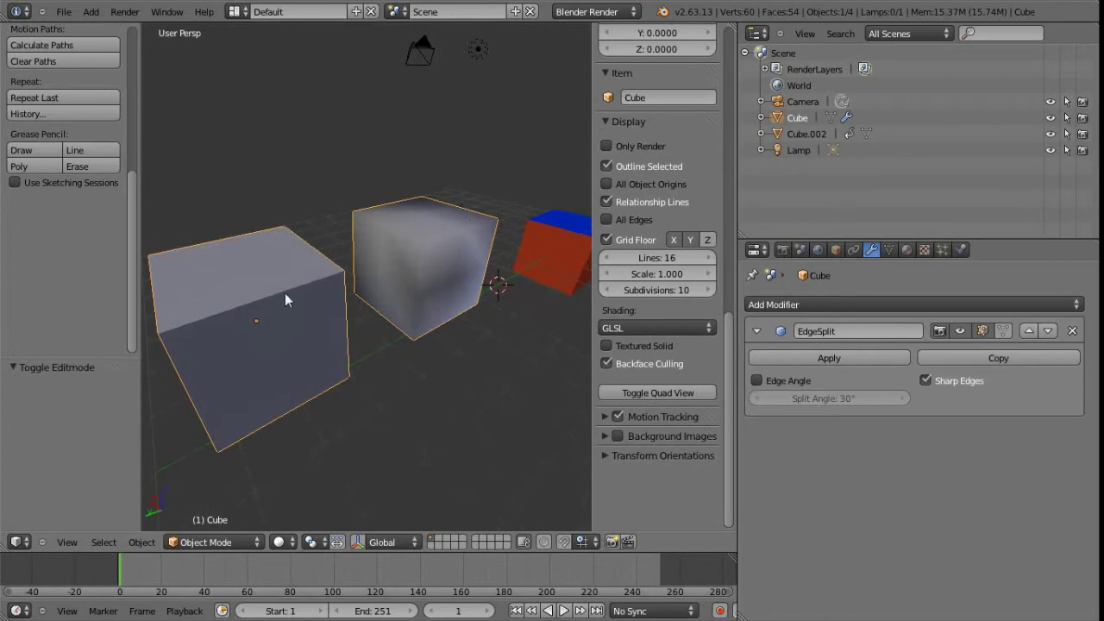
pyautogui.moveTo(404, 294); pyautogui.dragTo(402, 301, button='middle')
pyautogui.press('Tab')
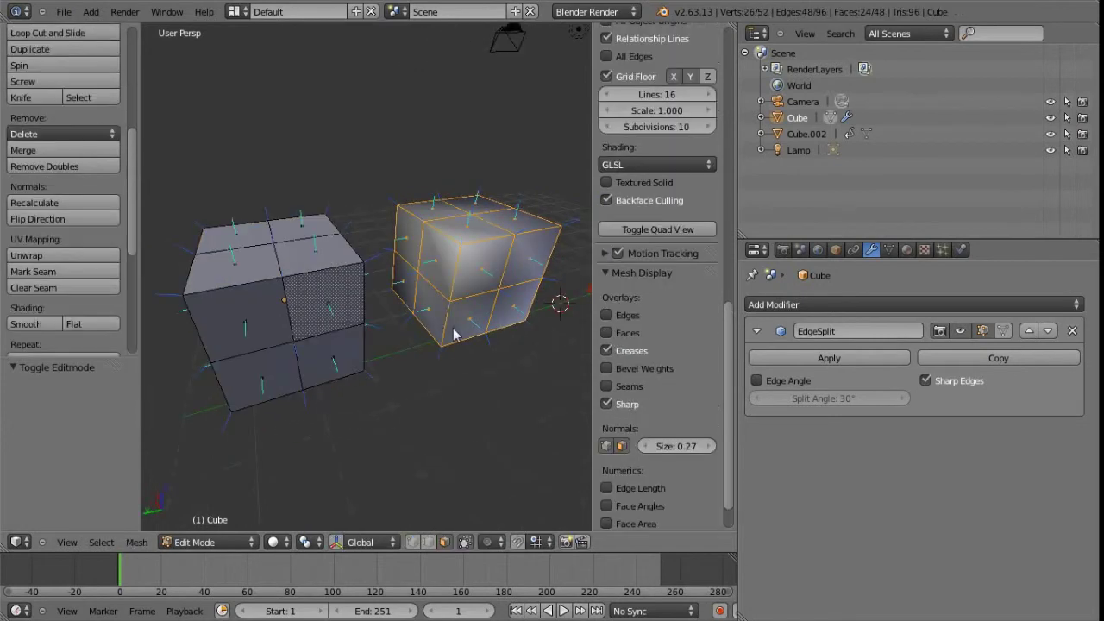
# Set the normals display size to 0.87 and compare the normals of the two cubes
pyautogui.moveTo(454, 333); pyautogui.dragTo(446, 340, button='middle')
pyautogui.moveTo(678, 449); pyautogui.dragTo(676, 447)
pyautogui.moveTo(500, 397); pyautogui.dragTo(387, 322, button='middle')
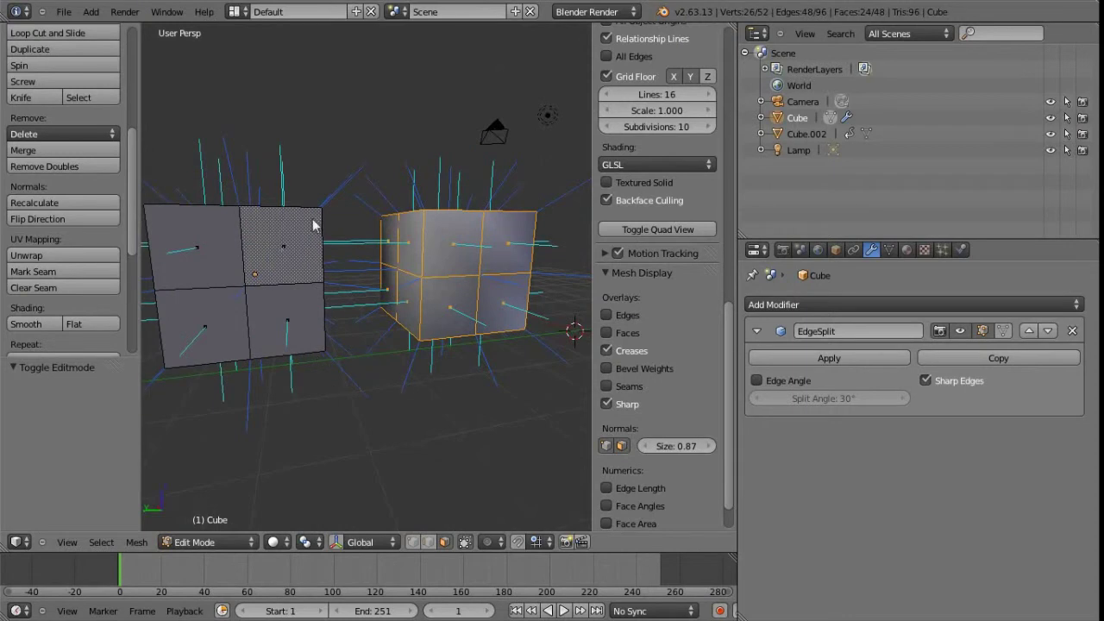
pyautogui.moveTo(400, 287); pyautogui.dragTo(424, 274, button='middle')
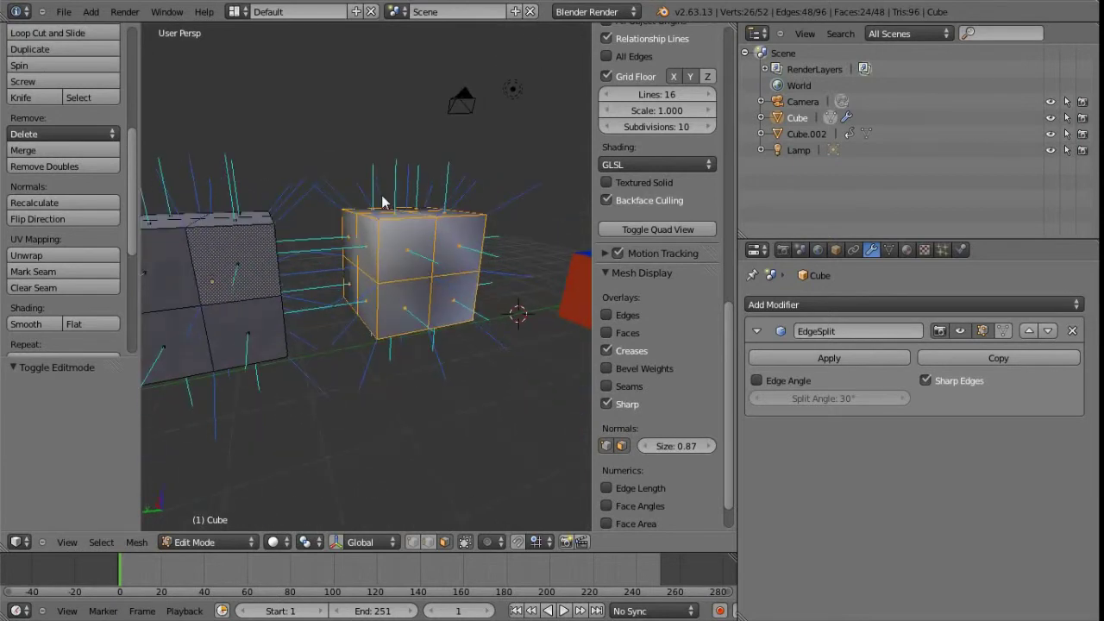
# Shade the duplicated cube's faces flat and compare its normals with those of the original cube
pyautogui.hotkey('ctrl', 'f')
pyautogui.click(394, 238)
pyautogui.hotkey('ctrl', 'f')
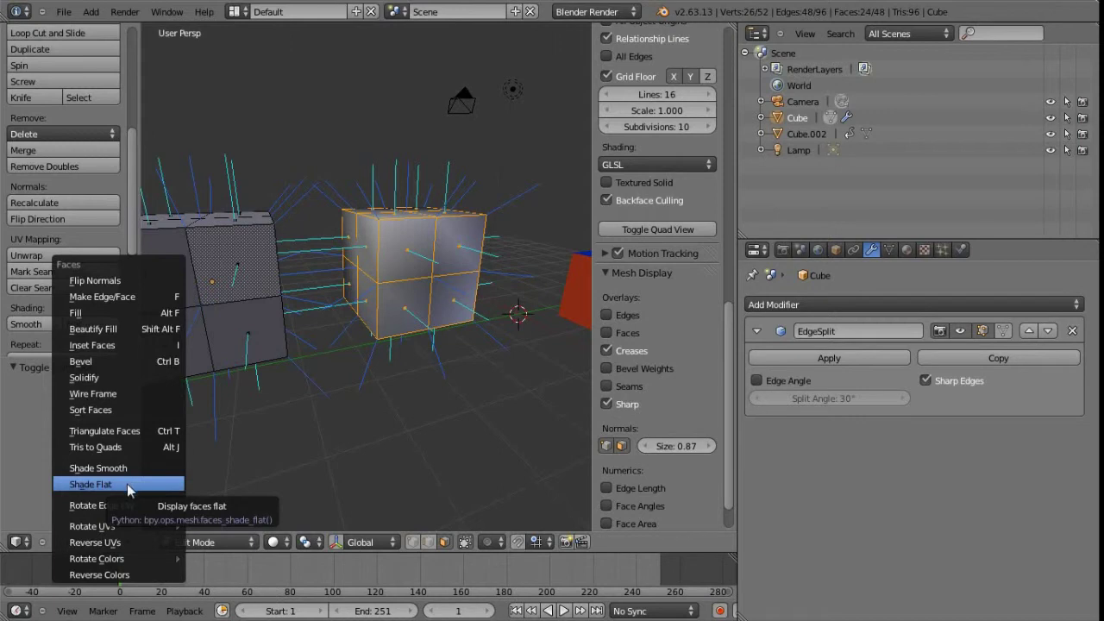
pyautogui.click(129, 490)
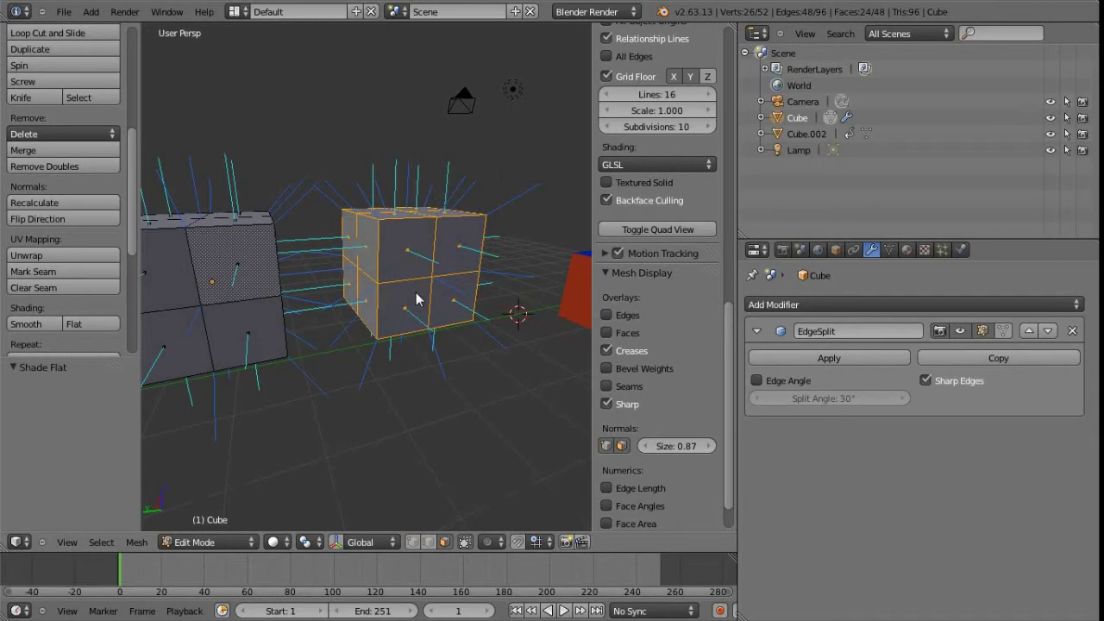
pyautogui.moveTo(424, 296)
pyautogui.mouseDown(button='middle')
pyautogui.moveTo(406, 301)
pyautogui.moveTo(446, 288)
pyautogui.moveTo(424, 291)
pyautogui.moveTo(423, 301)
pyautogui.mouseUp(button='middle')
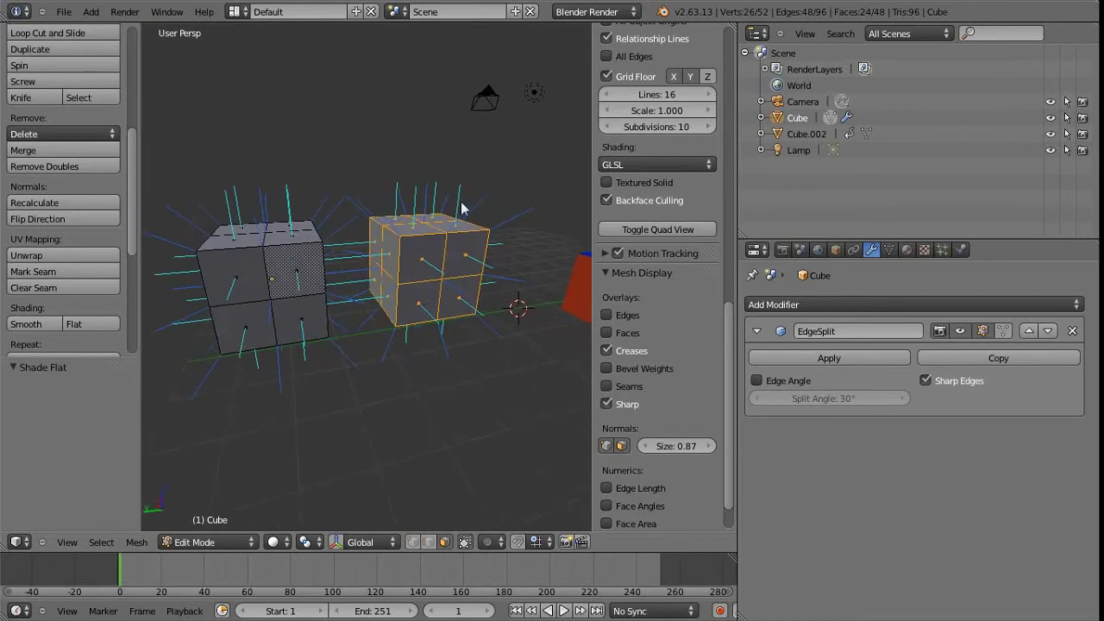
# Delete the faces of the duplicated cube, keeping only the original cube mesh
pyautogui.moveTo(419, 259); pyautogui.dragTo(385, 271, button='middle')
pyautogui.press('x')
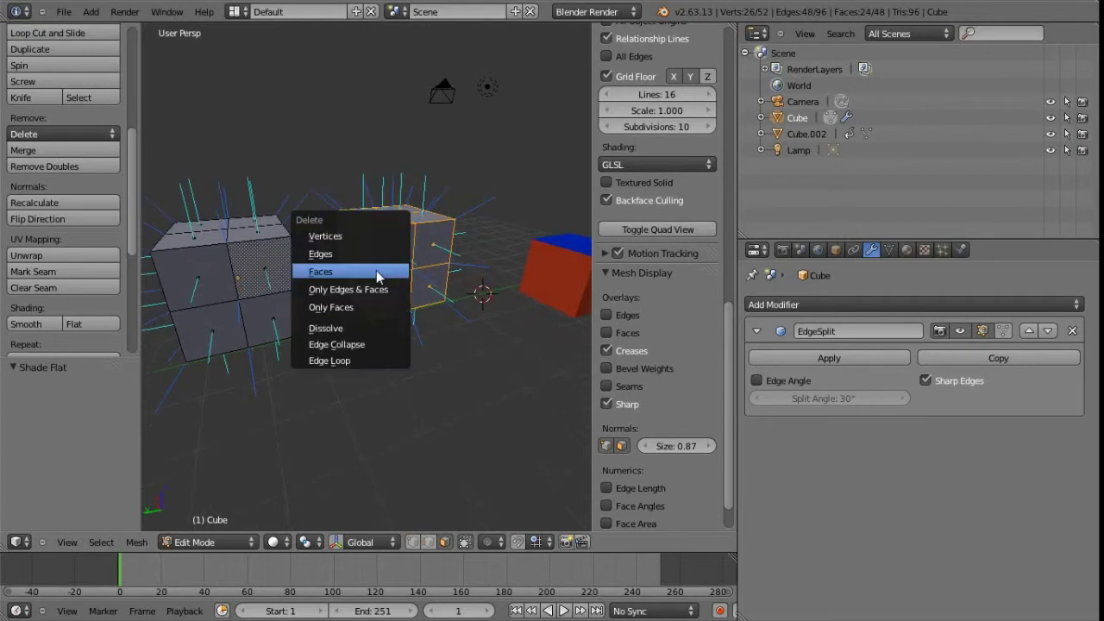
pyautogui.click(382, 274)
pyautogui.press('KP_Decimal')
pyautogui.moveTo(335, 296); pyautogui.dragTo(386, 276, button='middle')
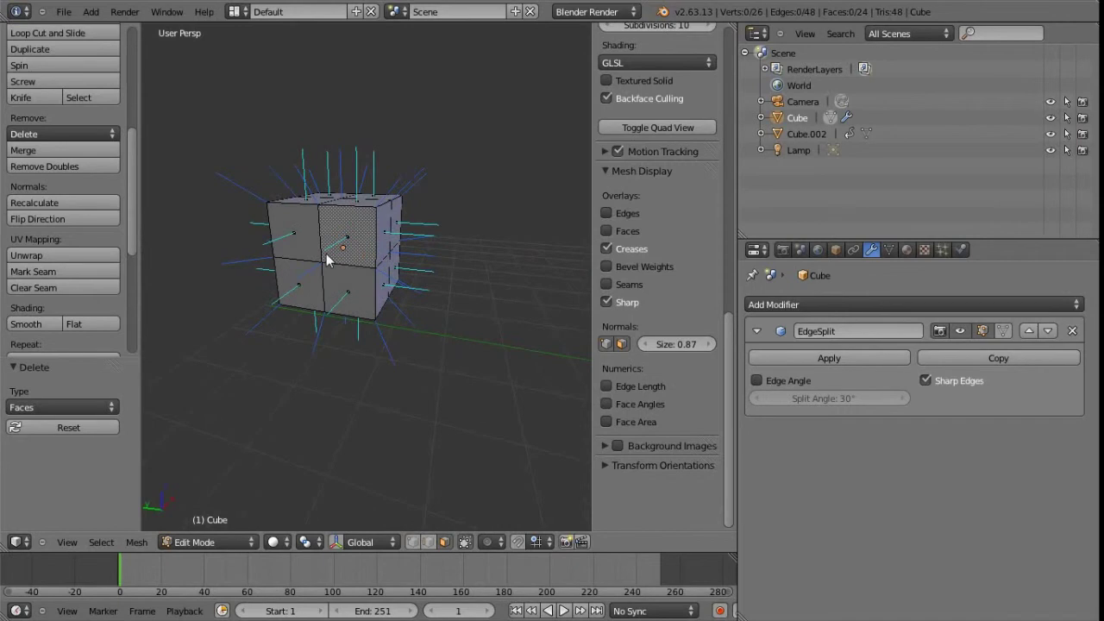
# Return to Object Mode and delete the whole Cube object from the scene
pyautogui.press('Tab')
pyautogui.press('x')
pyautogui.click(331, 253)
pyautogui.press('Home')
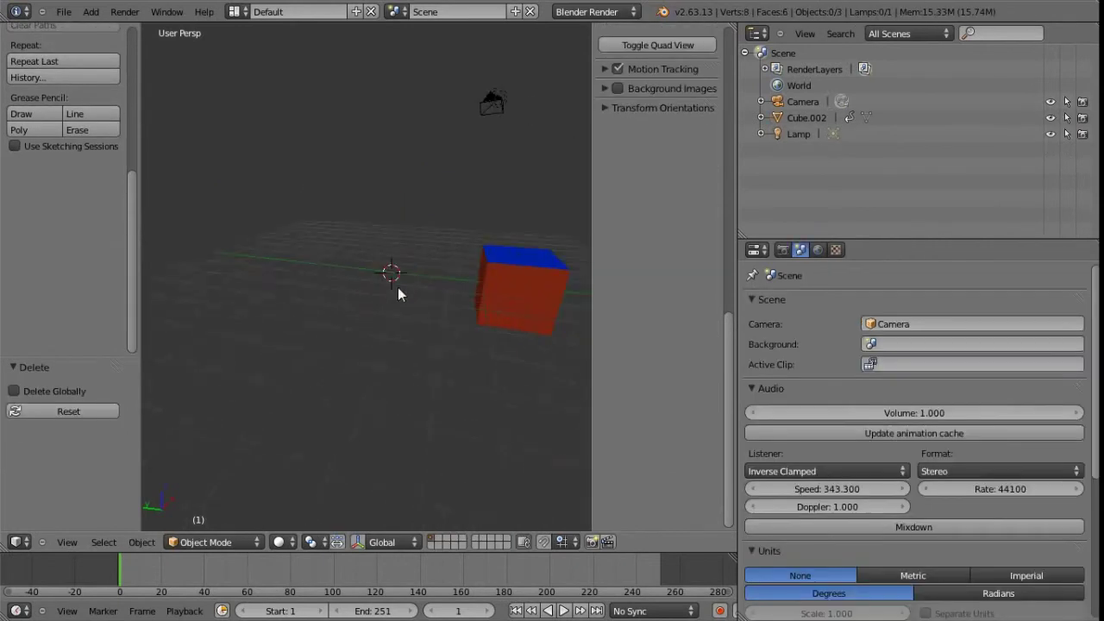
# Add a UV sphere with 32 segments and 16 rings and move it about 4.86 units along Y
pyautogui.hotkey('shift', 'a')
pyautogui.moveTo(403, 290)
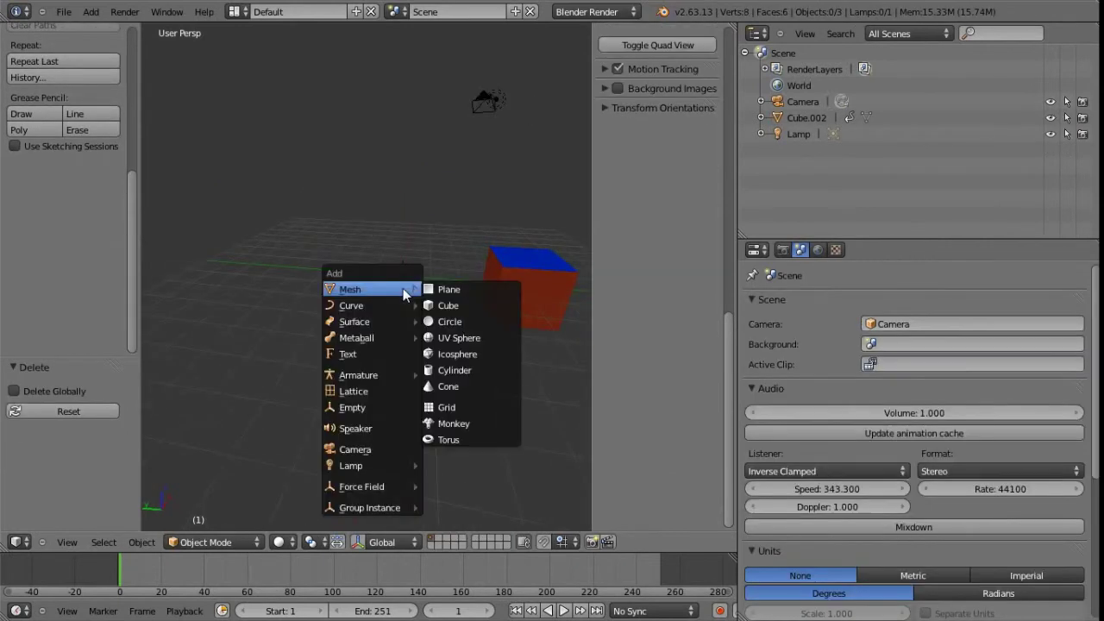
pyautogui.click(482, 338)
pyautogui.press('g')
pyautogui.press('y')
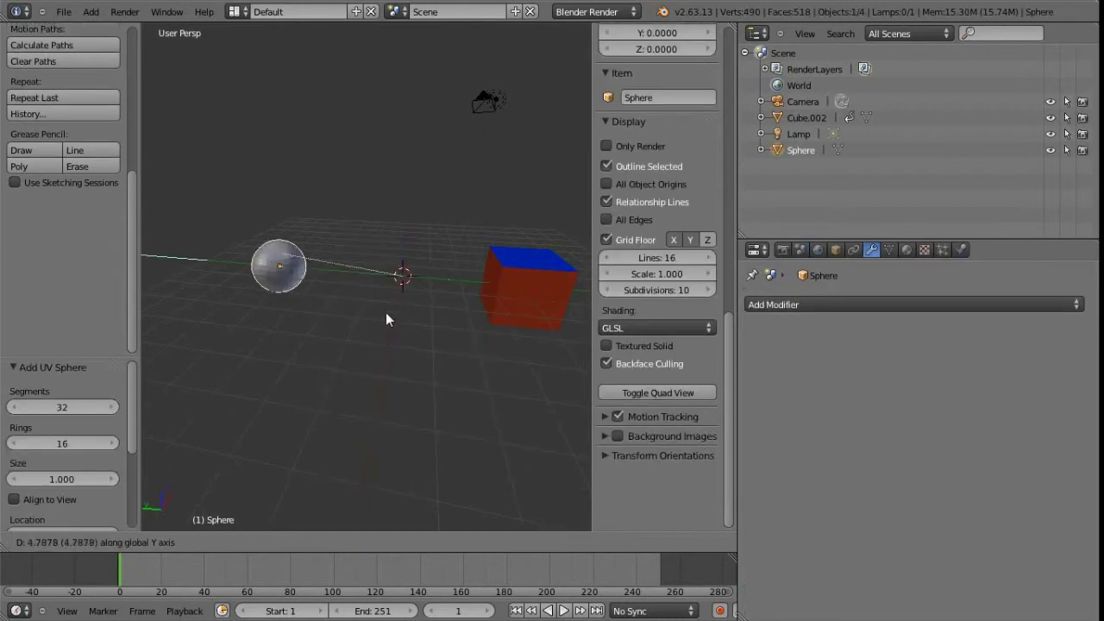
pyautogui.click(363, 311)
pyautogui.press('KP_Decimal')
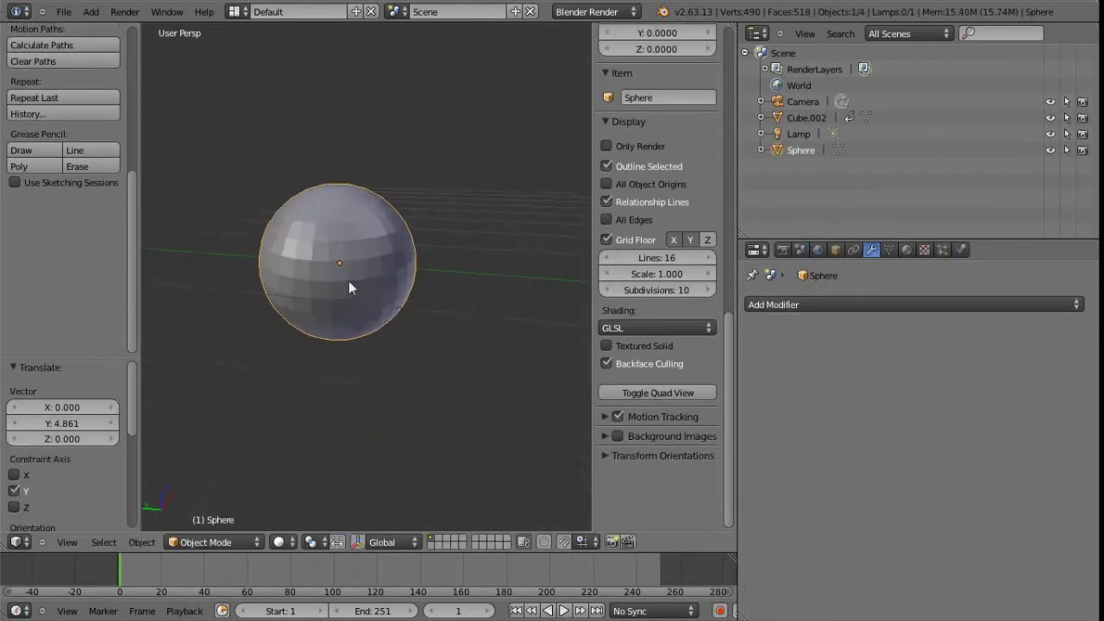
# Shade all faces of the sphere smooth in Edit Mode and examine the shading
pyautogui.press('Tab')
pyautogui.hotkey('ctrl', 'f')
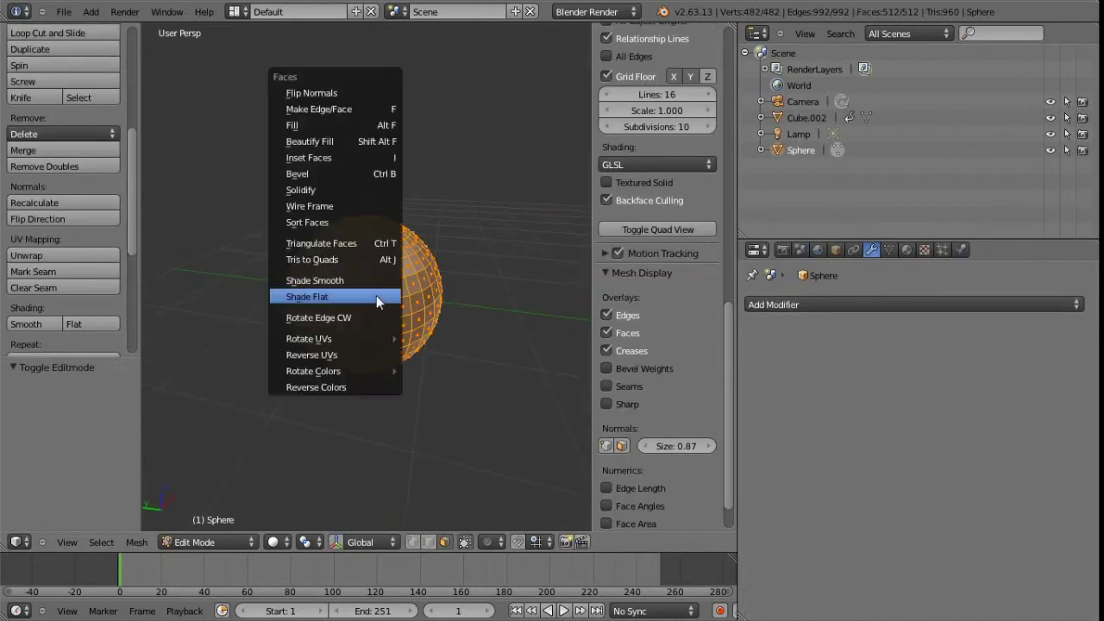
pyautogui.click(347, 284)
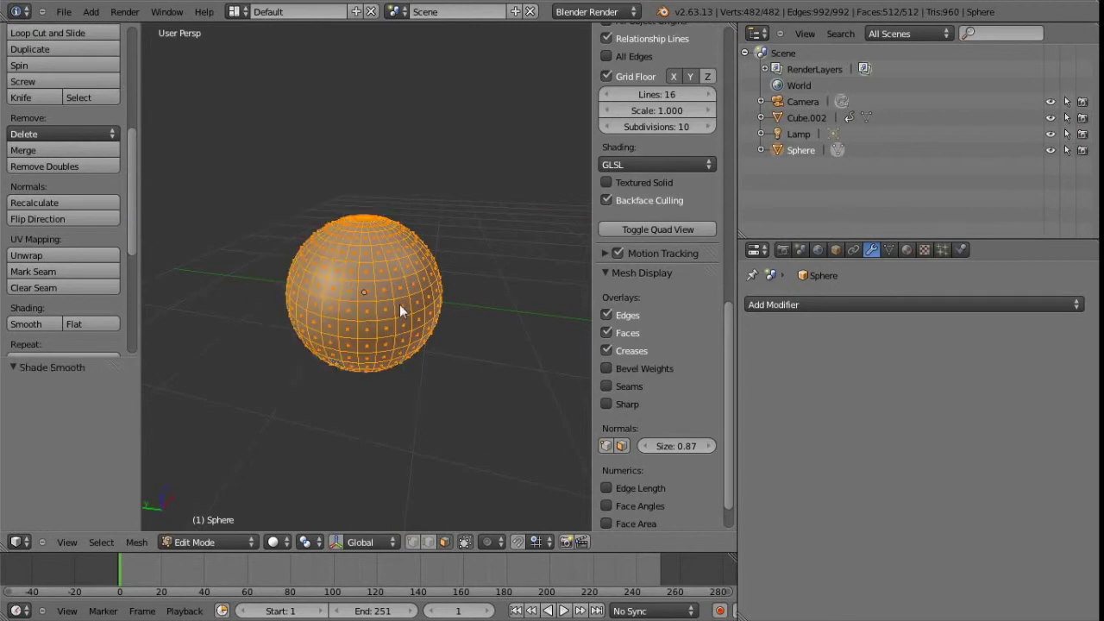
pyautogui.scroll(2, 399, 304)
pyautogui.scroll(-2, 385, 298)
pyautogui.moveTo(385, 299); pyautogui.dragTo(305, 250, button='middle')
pyautogui.scroll(2, 372, 274)
pyautogui.moveTo(372, 274); pyautogui.dragTo(305, 325, button='middle')
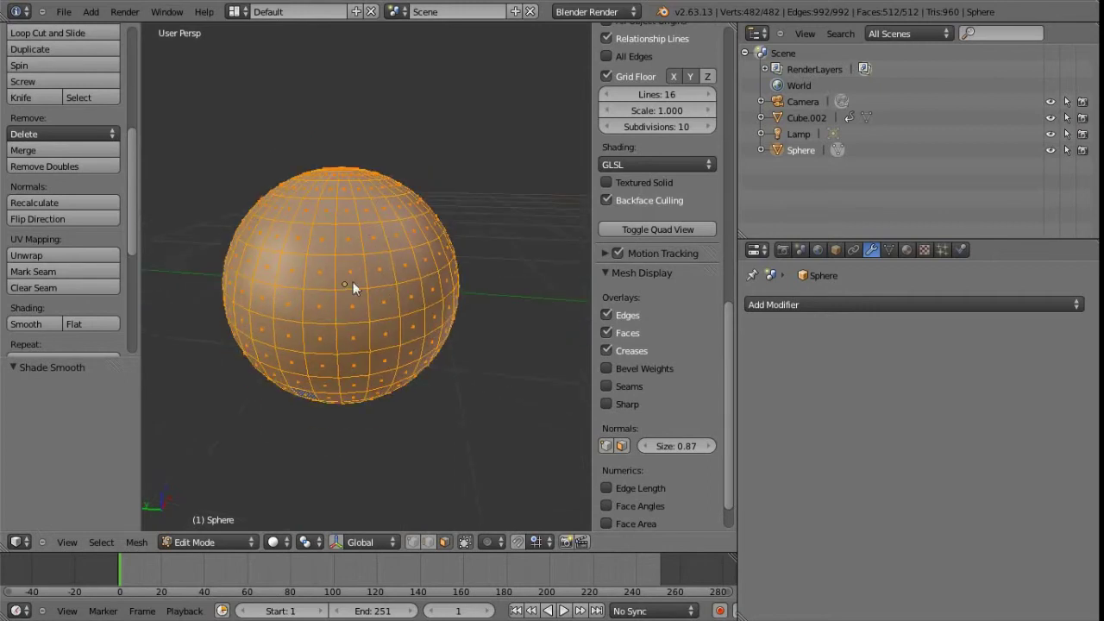
# Display the sphere's vertex and face normals with a display size of 0.07
pyautogui.click(622, 446)
pyautogui.click(606, 446)
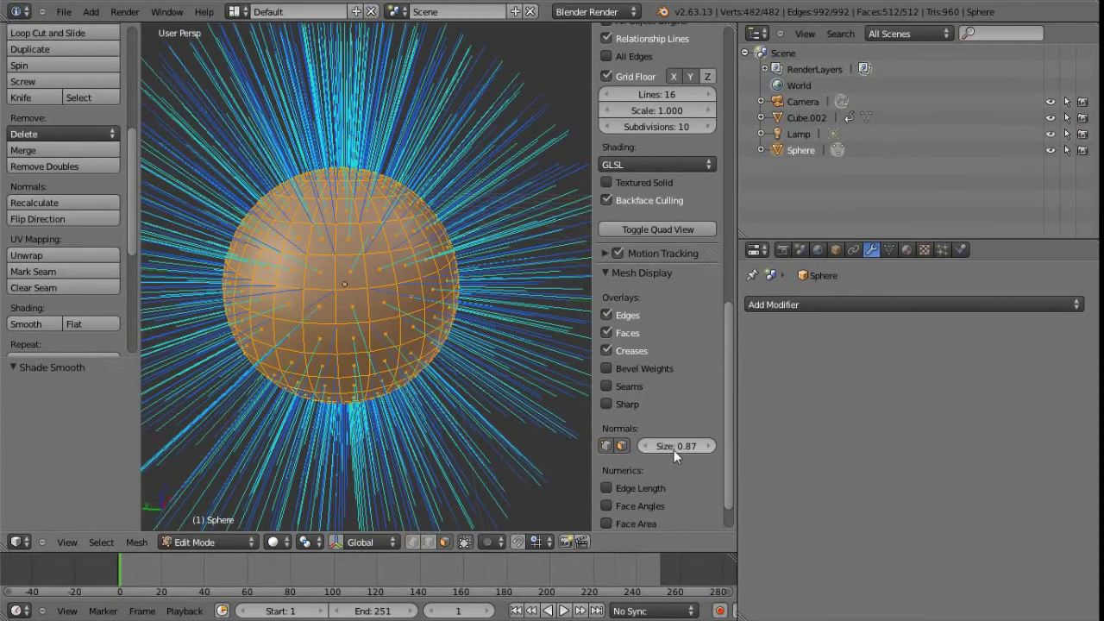
pyautogui.moveTo(692, 448); pyautogui.dragTo(624, 449)
pyautogui.moveTo(440, 295); pyautogui.dragTo(393, 289, button='middle')
pyautogui.scroll(4, 419, 276)
pyautogui.scroll(-4, 416, 282)
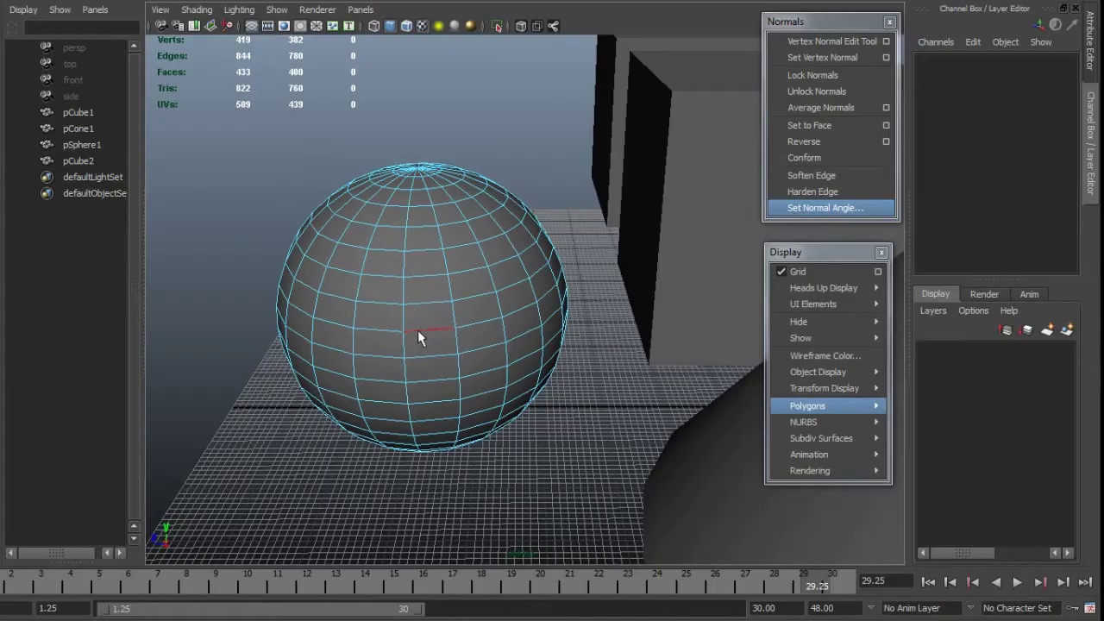
# Switch to Maya and harden the horizontal edge loop around the middle of pSphere1, then check the result in object mode
pyautogui.doubleClick(418, 330)
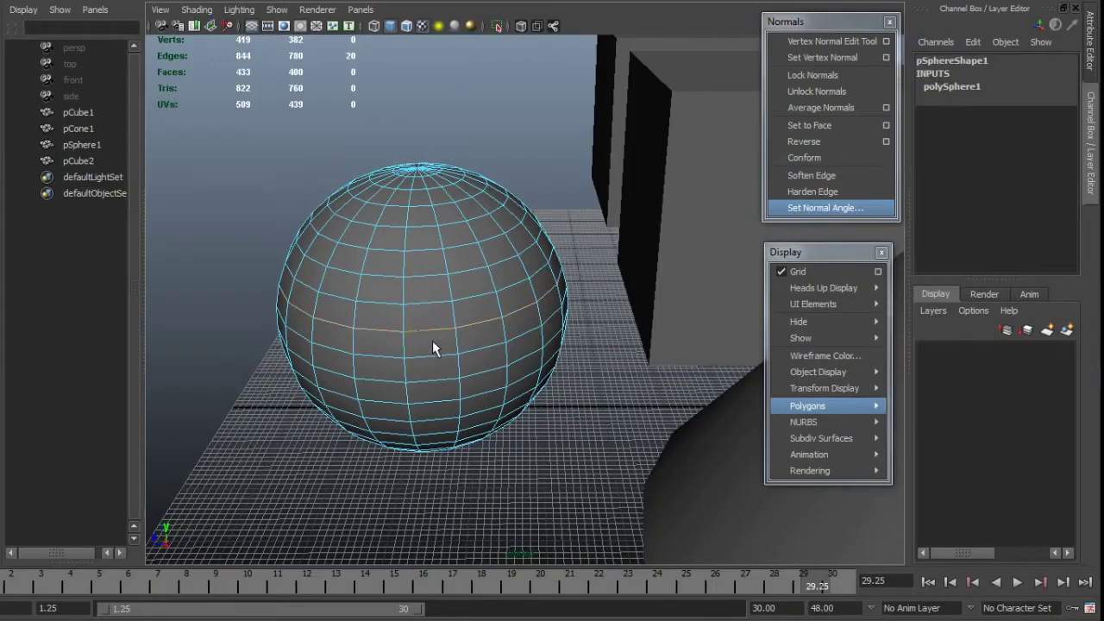
pyautogui.press('f')
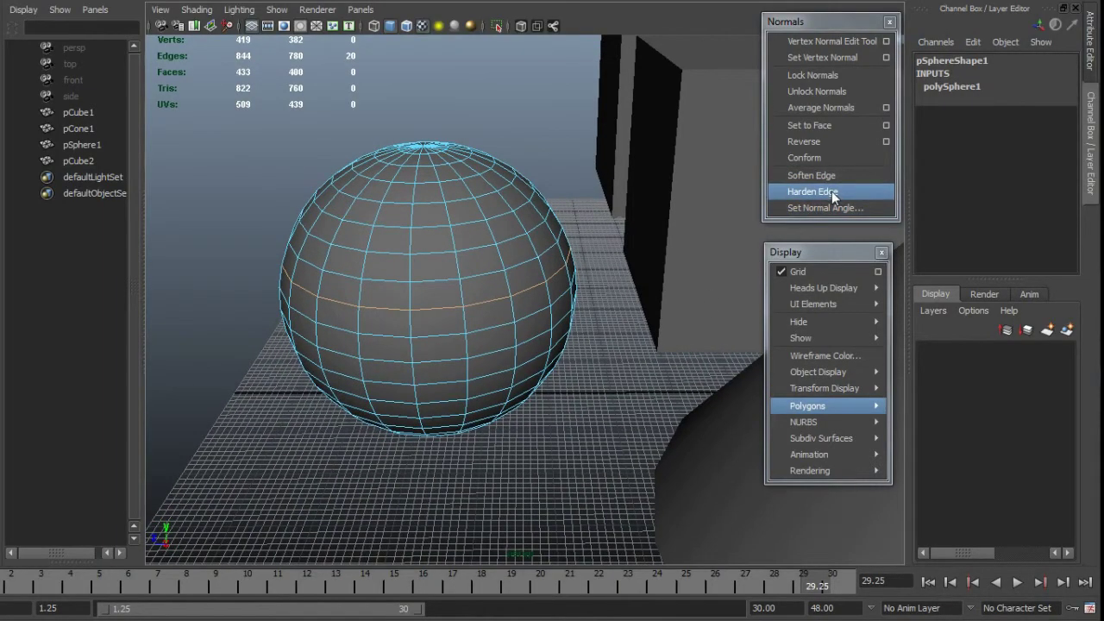
pyautogui.click(831, 190)
pyautogui.rightClick(434, 331)
pyautogui.click(457, 314)
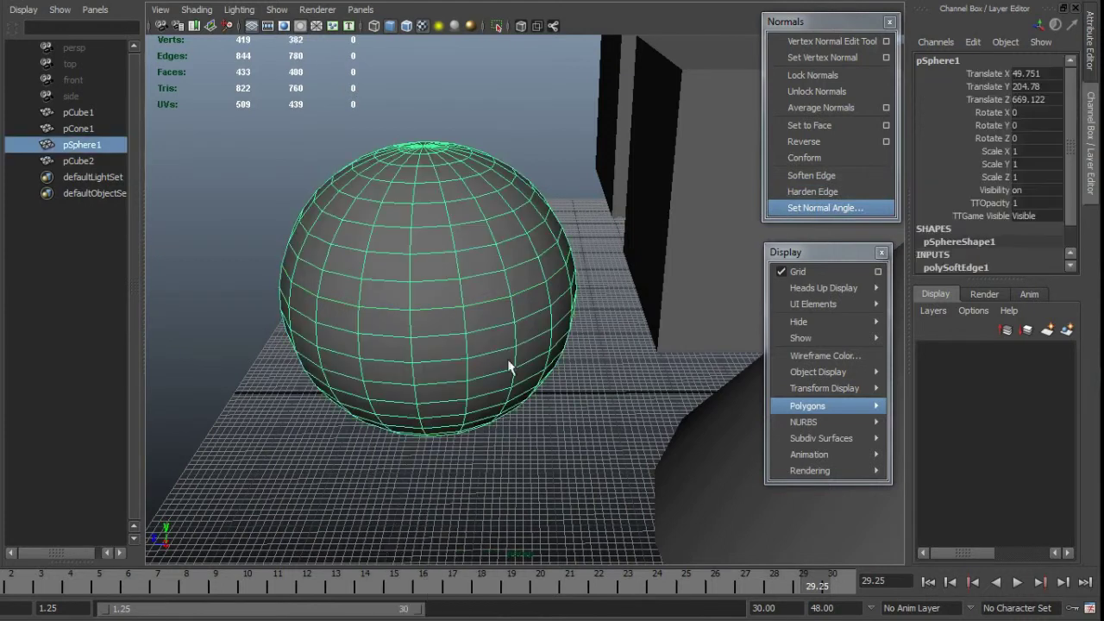
pyautogui.click(521, 405)
pyautogui.keyDown('alt'); pyautogui.moveTo(521, 406); pyautogui.dragTo(471, 377); pyautogui.keyUp('alt')
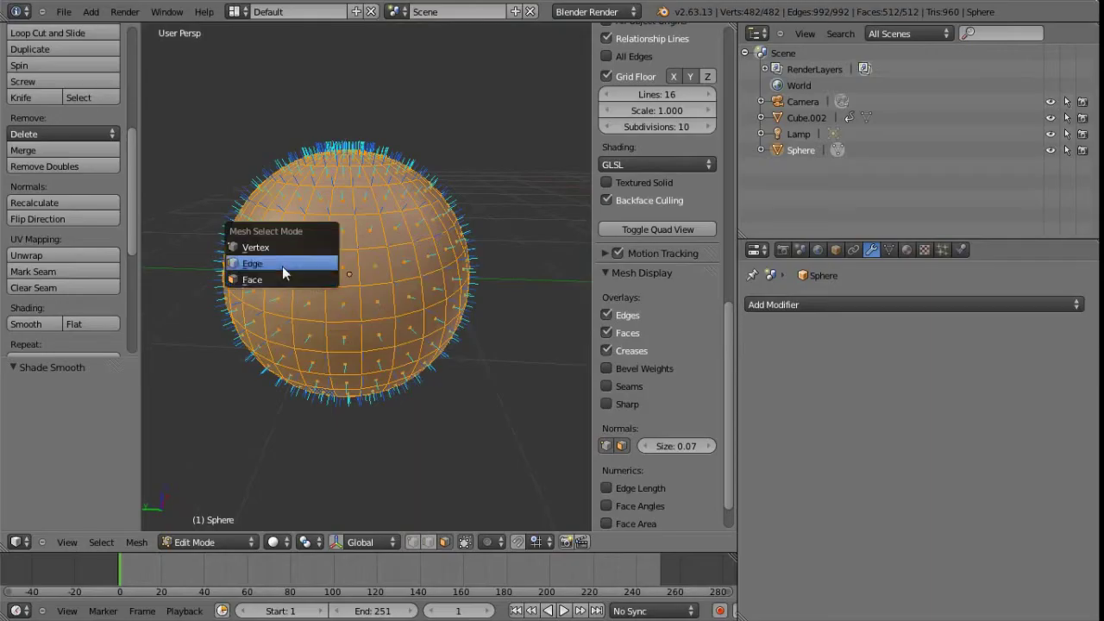
# Select the sphere's horizontal middle edge loop in edge select mode, mark it sharp and clear the selection
pyautogui.click(283, 264)
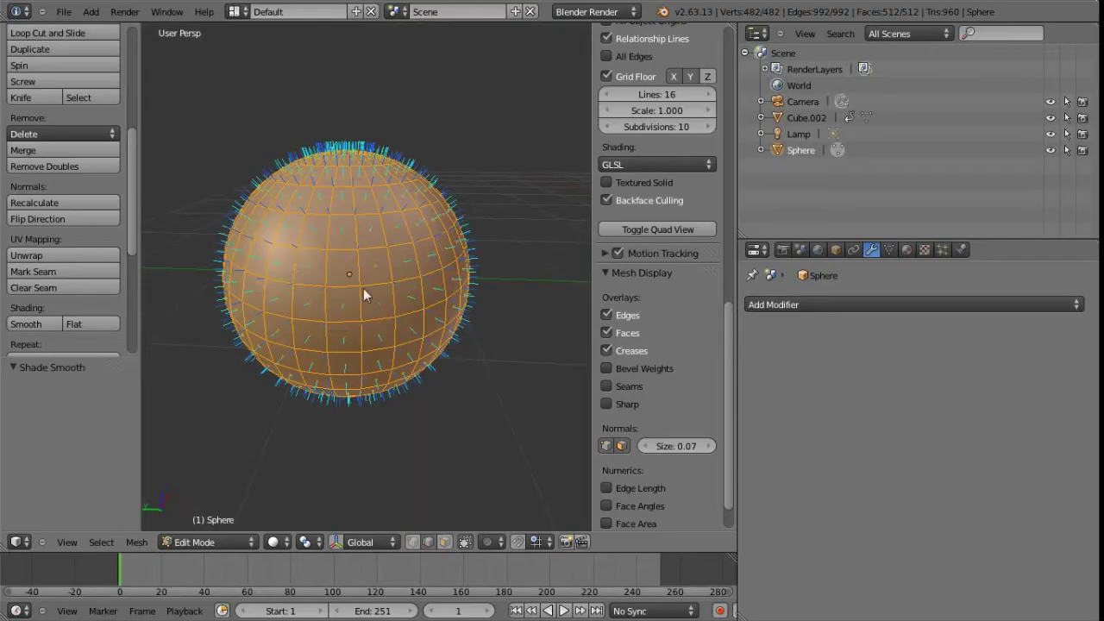
pyautogui.press('a')
pyautogui.keyDown('alt'); pyautogui.rightClick(345, 288); pyautogui.keyUp('alt')
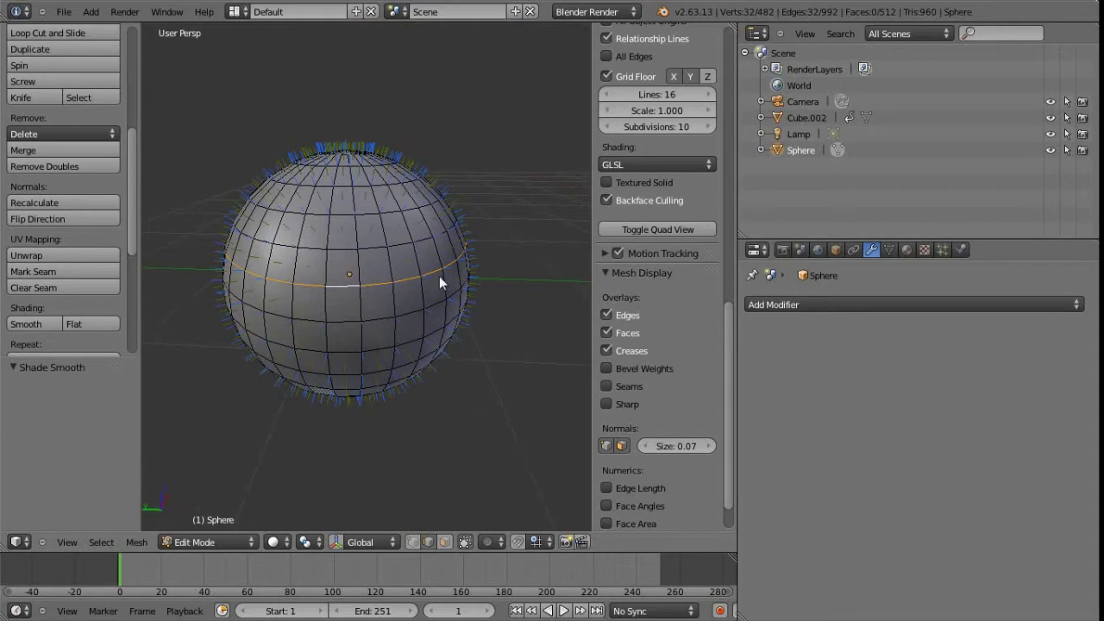
pyautogui.moveTo(391, 278); pyautogui.dragTo(371, 289, button='middle')
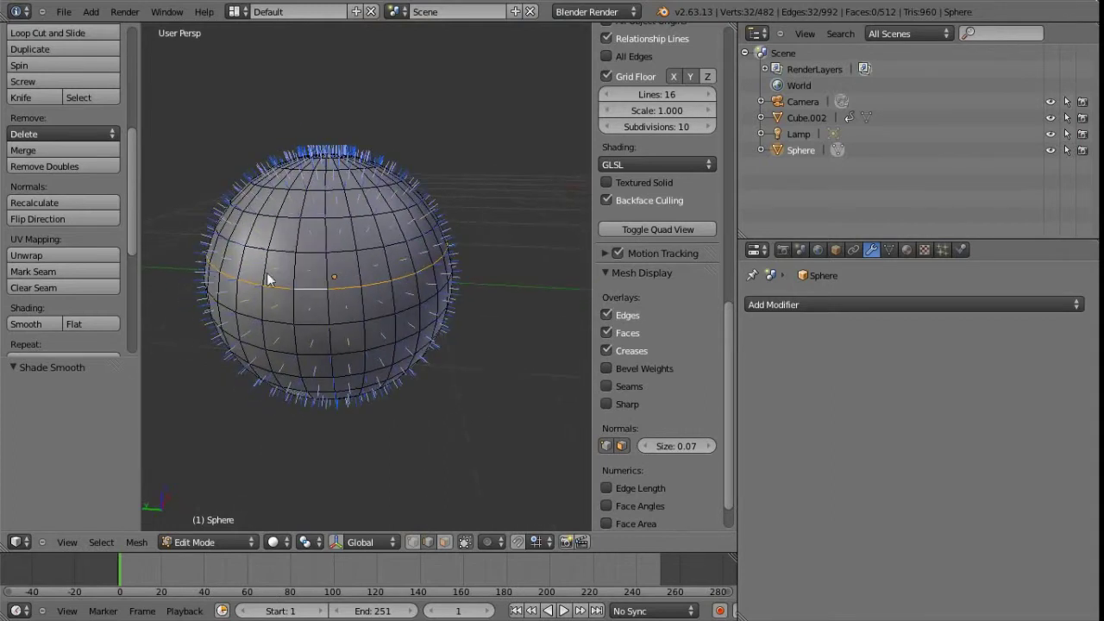
pyautogui.moveTo(254, 268); pyautogui.dragTo(347, 277, button='middle')
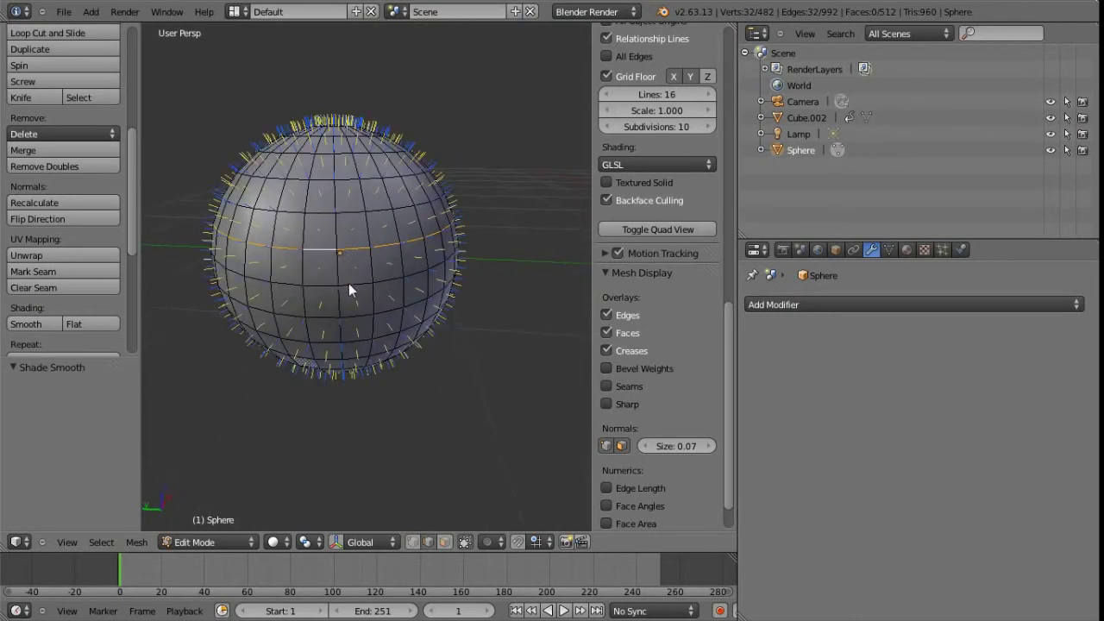
pyautogui.hotkey('ctrl', 'e')
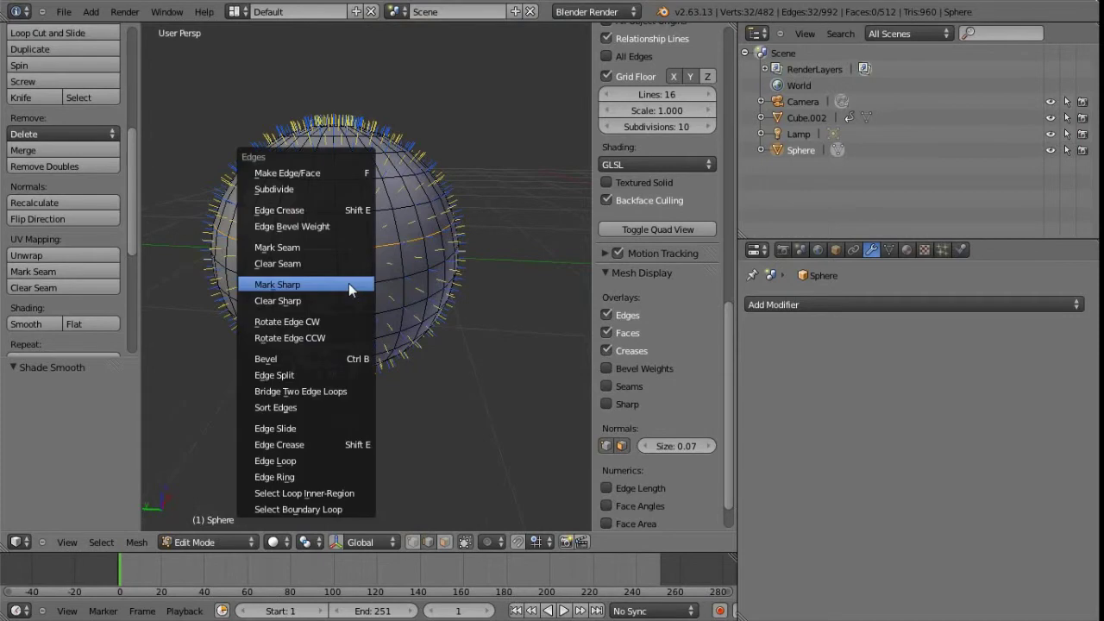
pyautogui.click(298, 284)
pyautogui.scroll(4, 371, 251)
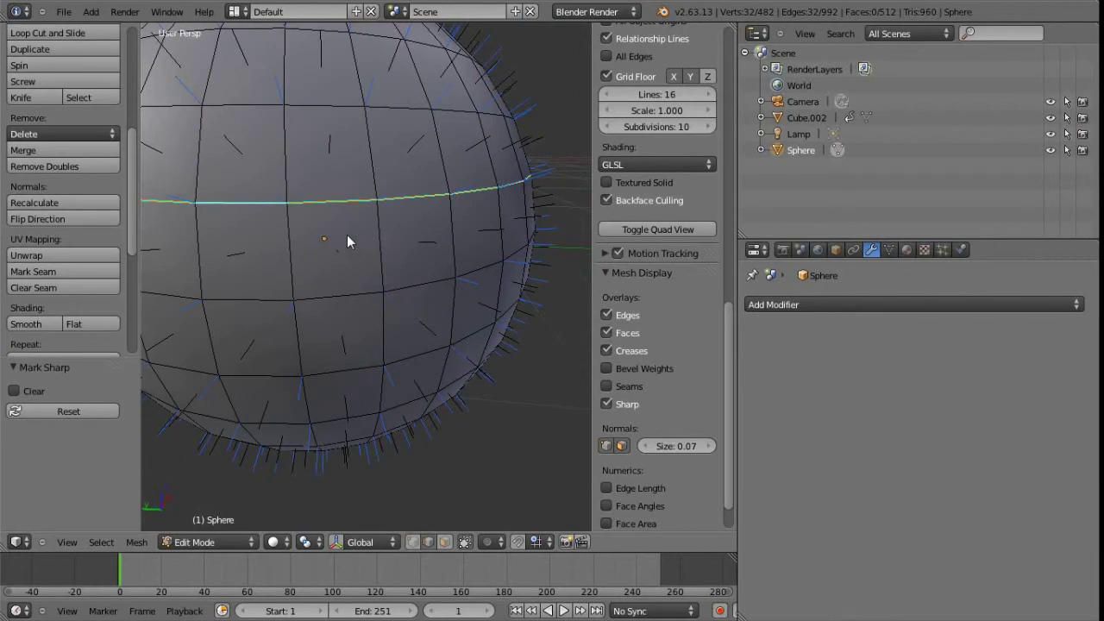
pyautogui.press('a')
pyautogui.moveTo(356, 243); pyautogui.dragTo(537, 223, button='middle')
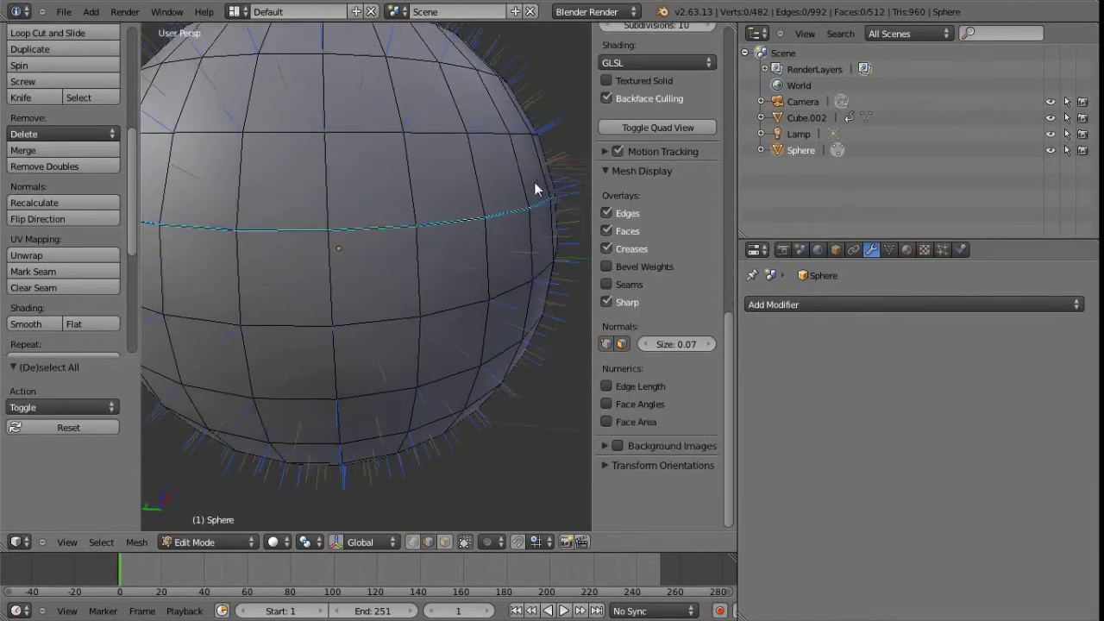
pyautogui.scroll(-4, 368, 236)
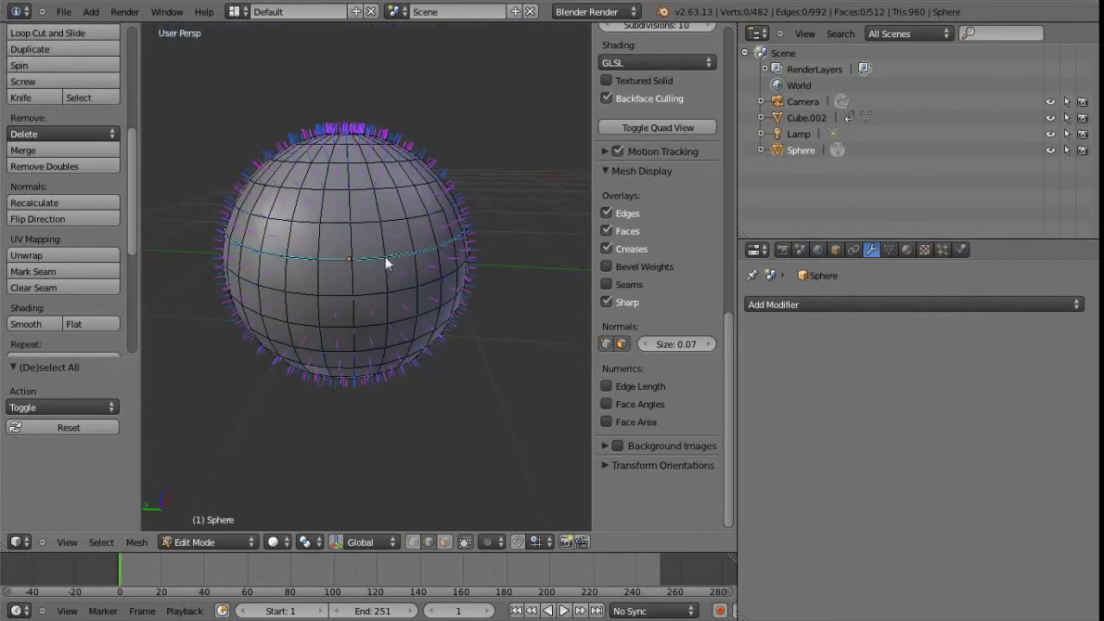
# Turn off the Edges, Faces and Creases overlays, keep Sharp on, and inspect the marked loop around the sphere
pyautogui.click(608, 231)
pyautogui.click(608, 215)
pyautogui.moveTo(291, 307); pyautogui.dragTo(397, 272, button='middle')
pyautogui.scroll(5, 385, 285)
pyautogui.click(606, 249)
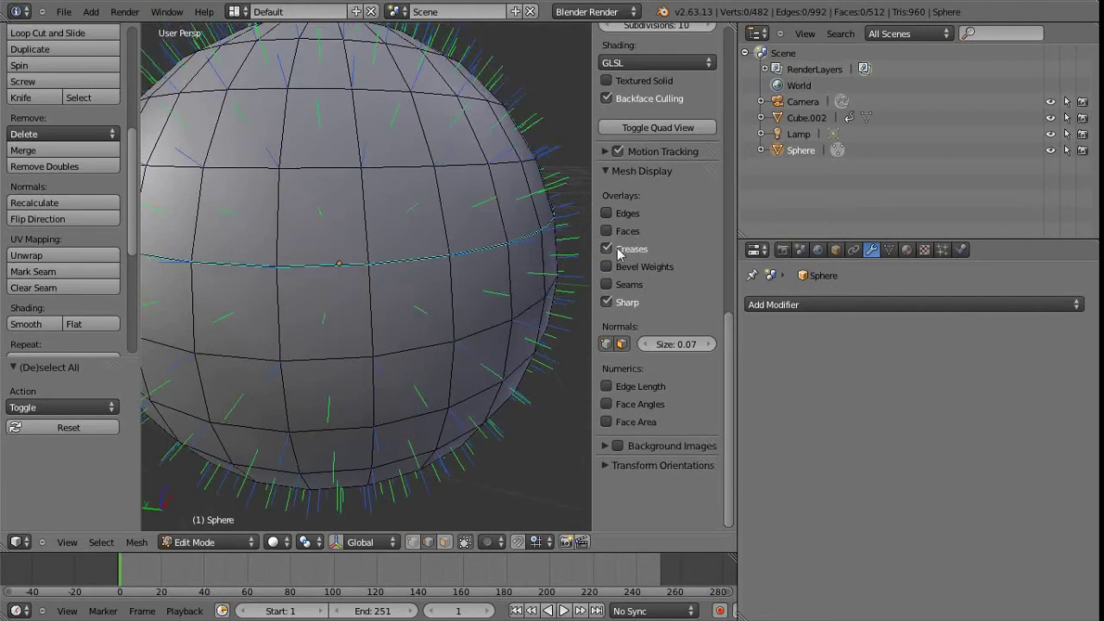
pyautogui.click(607, 302)
pyautogui.click(606, 302)
pyautogui.scroll(-6, 338, 286)
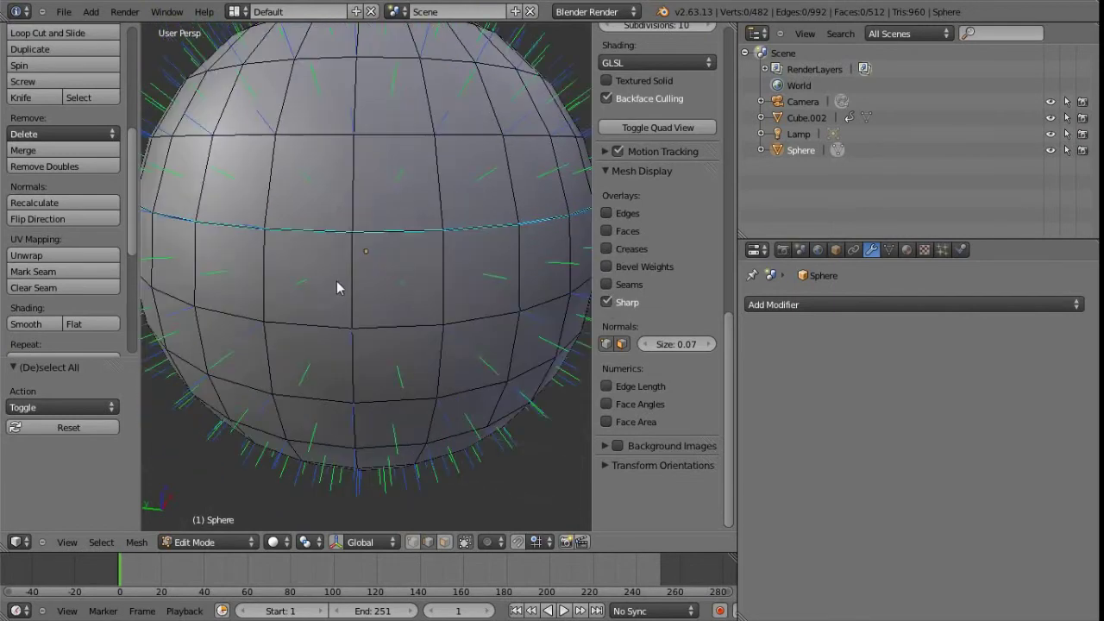
pyautogui.scroll(2, 341, 278)
pyautogui.moveTo(343, 276); pyautogui.dragTo(234, 246, button='middle')
pyautogui.scroll(5, 348, 282)
pyautogui.scroll(-5, 347, 278)
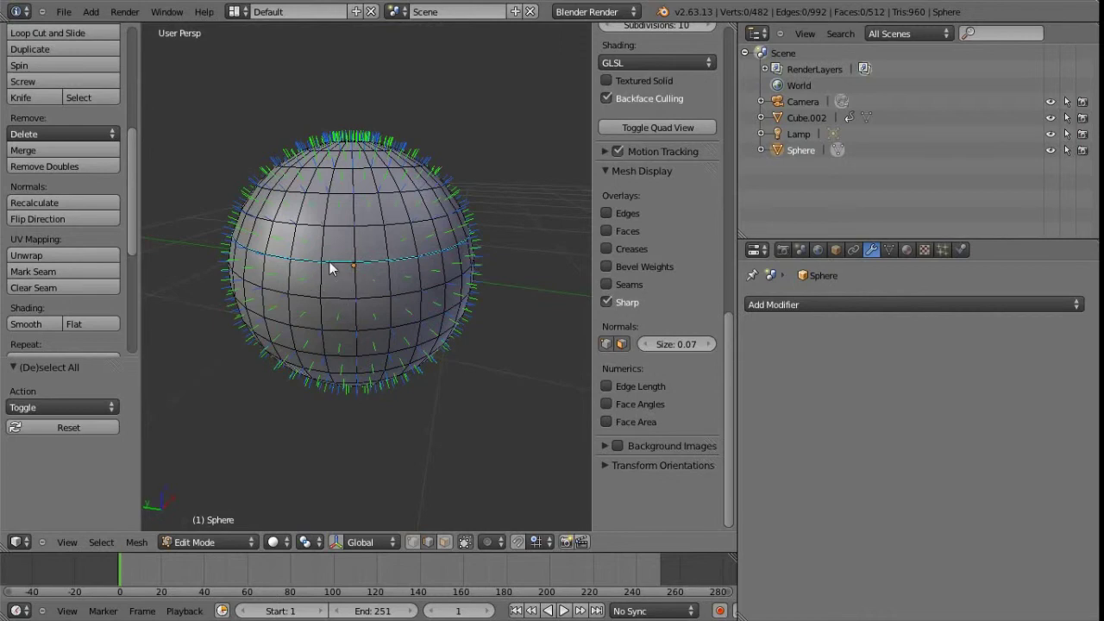
# Add an Edge Split modifier to the sphere in Object Mode, with Edge Angle off and Sharp Edges on
pyautogui.press('Tab')
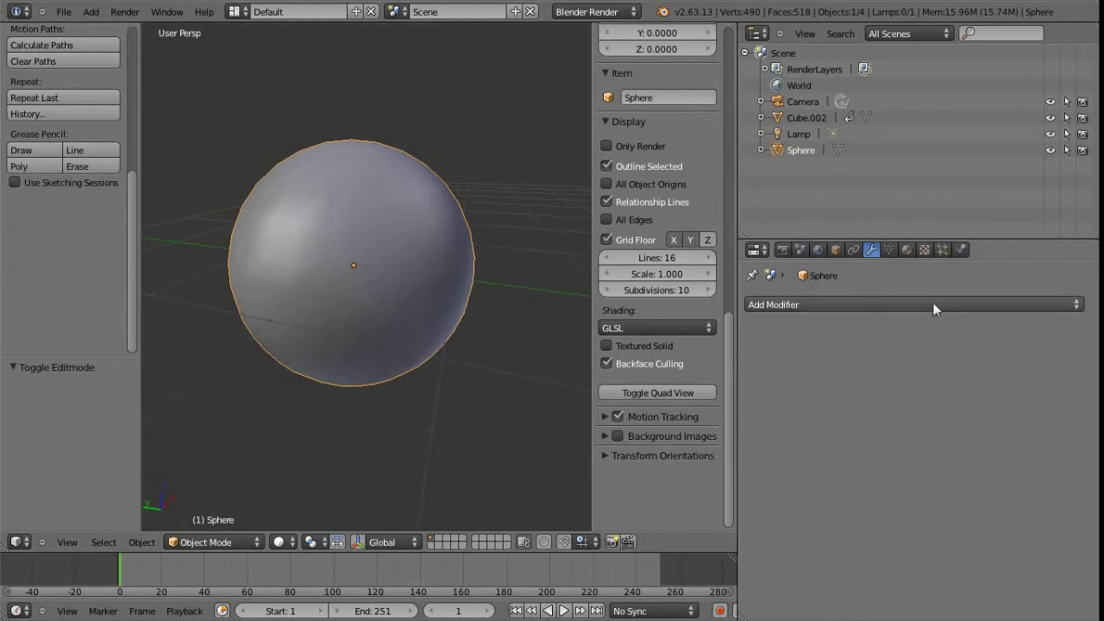
pyautogui.click(837, 304)
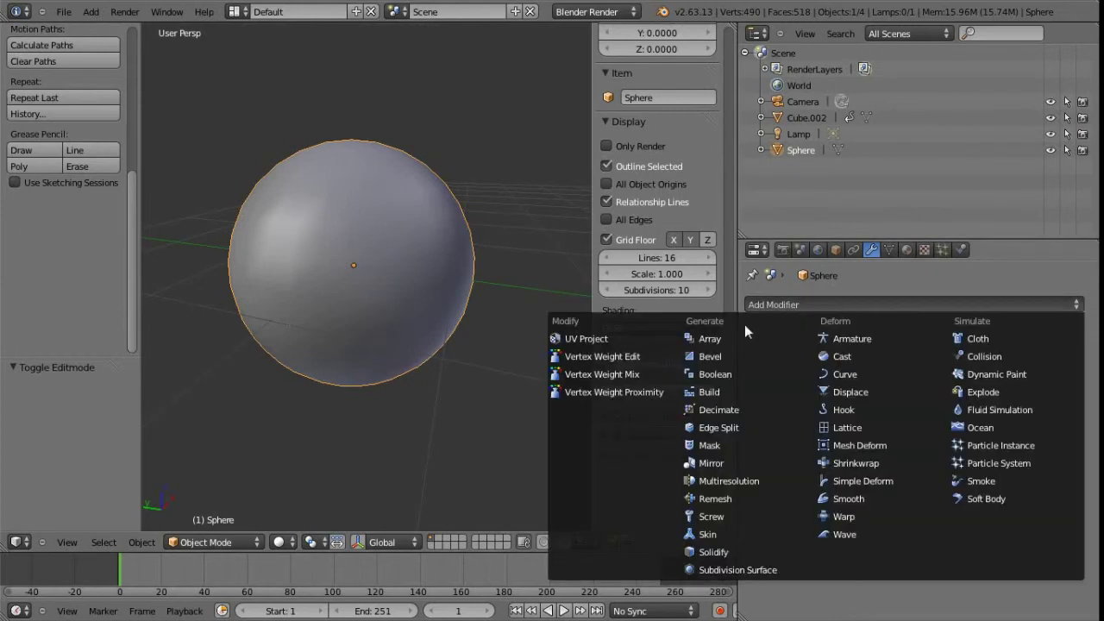
pyautogui.click(752, 428)
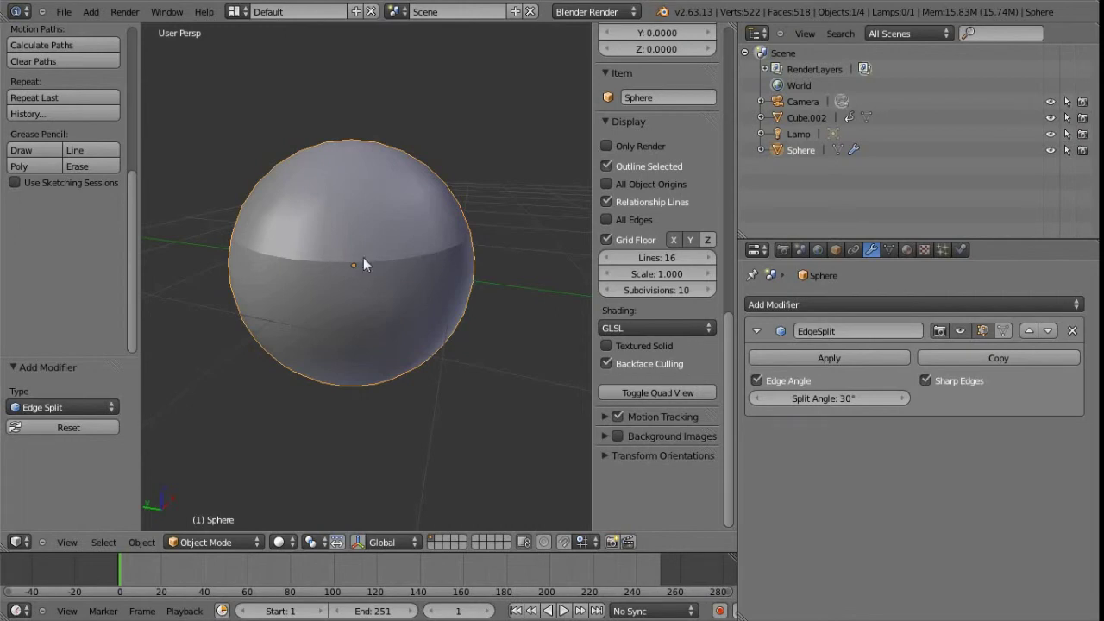
pyautogui.click(759, 381)
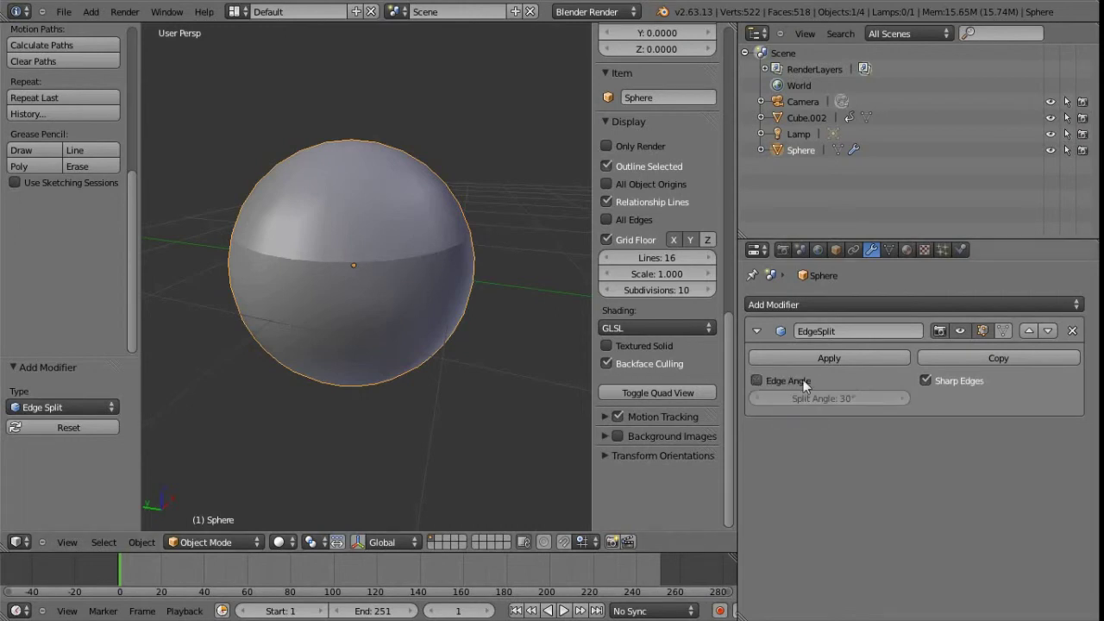
pyautogui.click(925, 379)
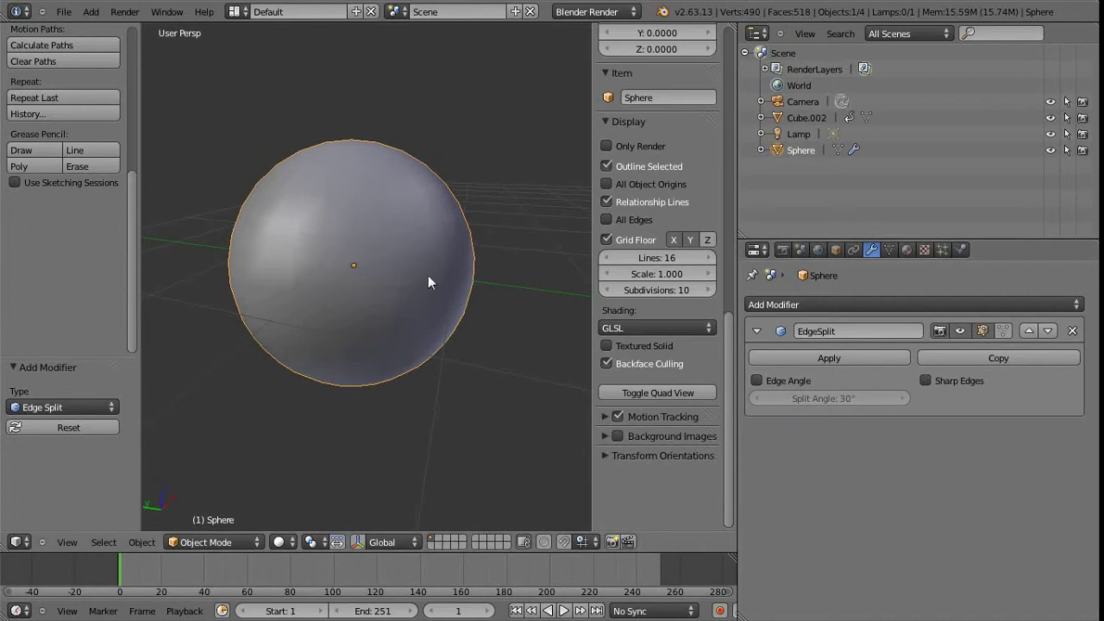
pyautogui.click(925, 381)
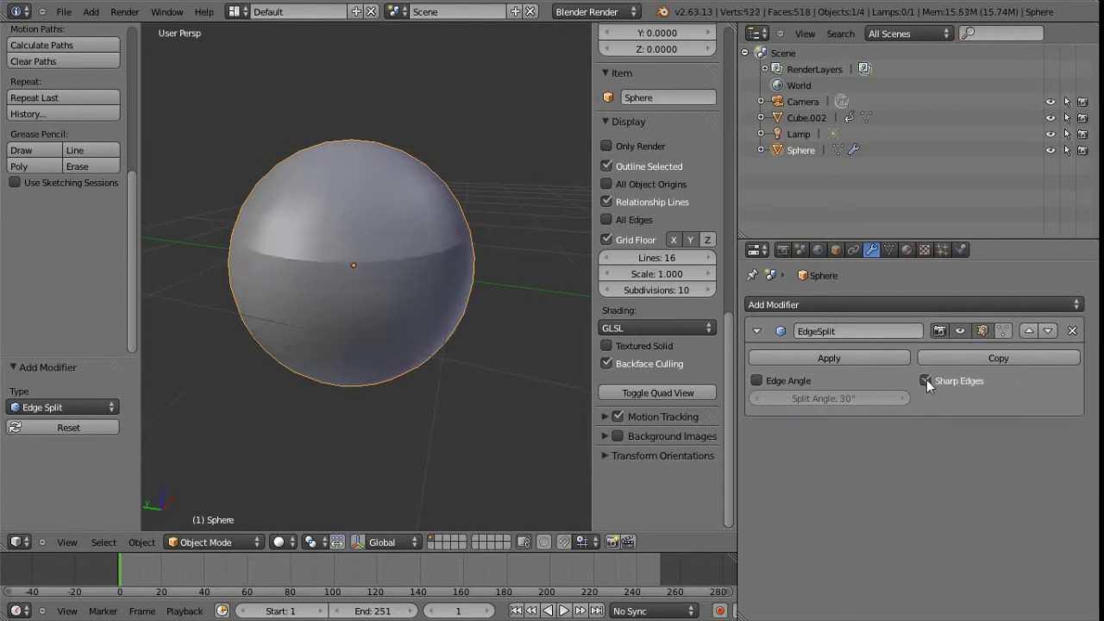
# Delete the sphere and add a Monkey mesh, moved about 6.14 units along the Y axis
pyautogui.press('x')
pyautogui.click(389, 296)
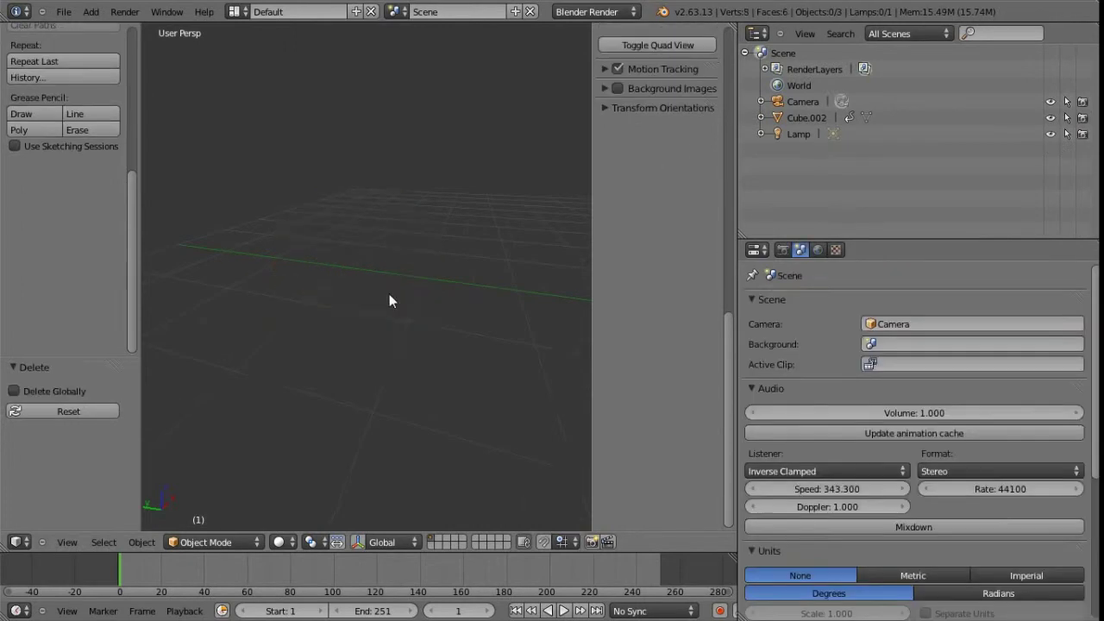
pyautogui.hotkey('shift', 'a')
pyautogui.moveTo(391, 296)
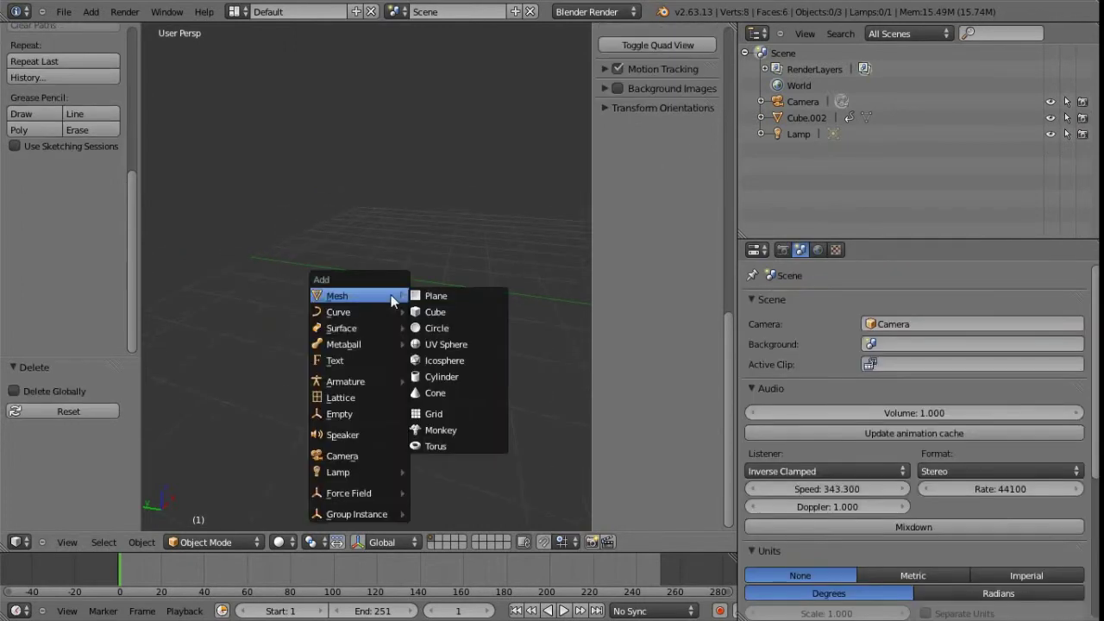
pyautogui.click(442, 427)
pyautogui.press('g')
pyautogui.press('y')
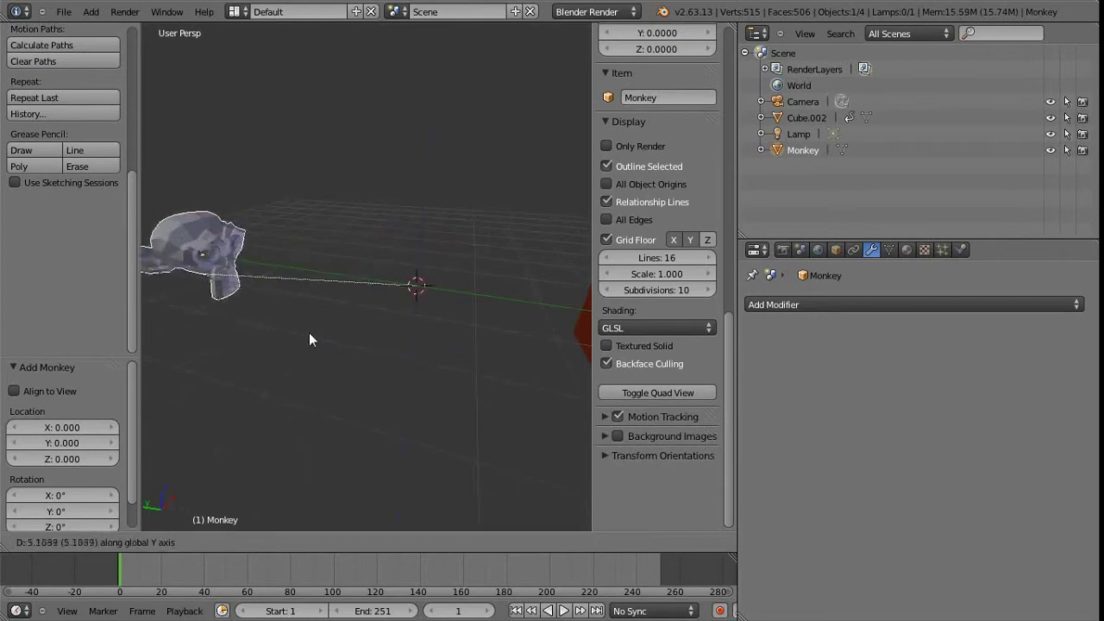
pyautogui.click(276, 325)
pyautogui.keyDown('shift'); pyautogui.moveTo(276, 325); pyautogui.dragTo(363, 307, button='middle'); pyautogui.keyUp('shift')
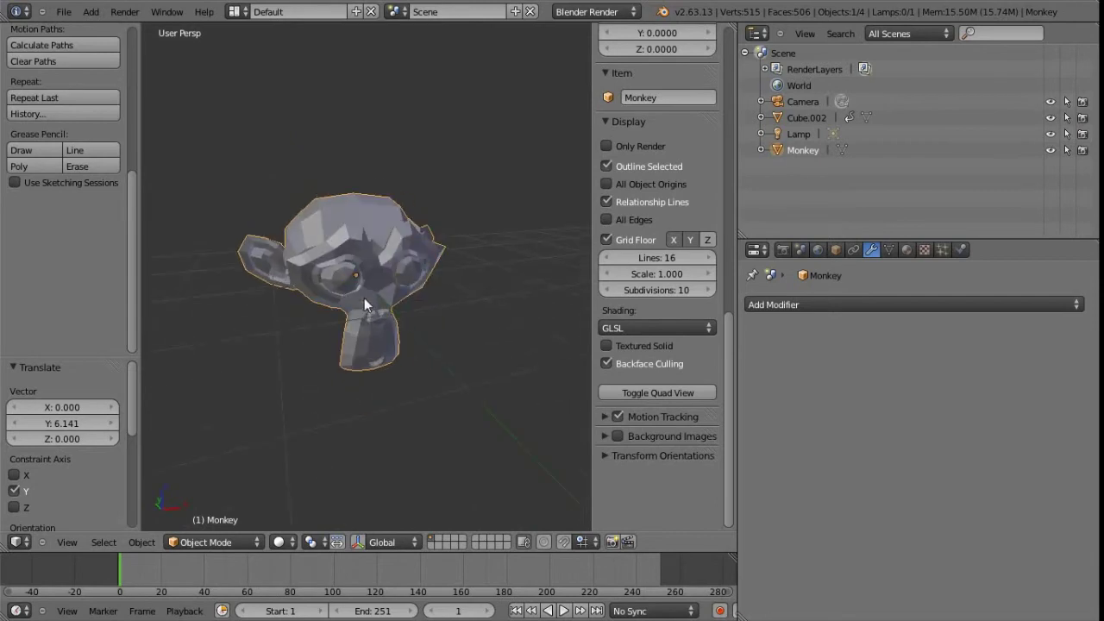
# Shade all faces of the monkey smooth in Edit Mode and return to Object Mode
pyautogui.press('Tab')
pyautogui.hotkey('ctrl', 'f')
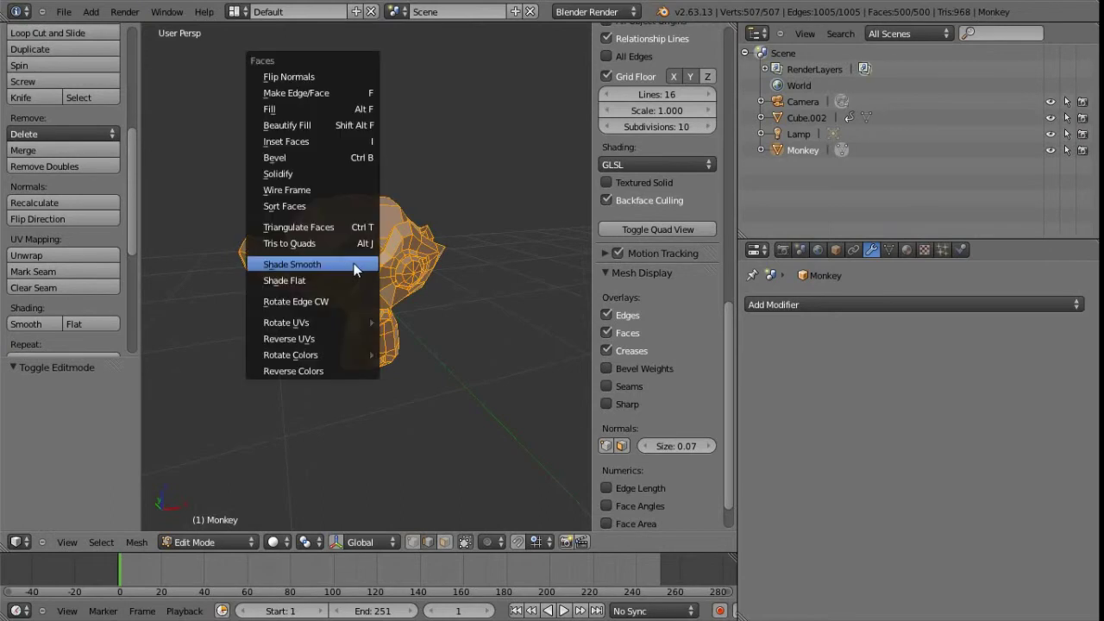
pyautogui.click(324, 266)
pyautogui.press('Tab')
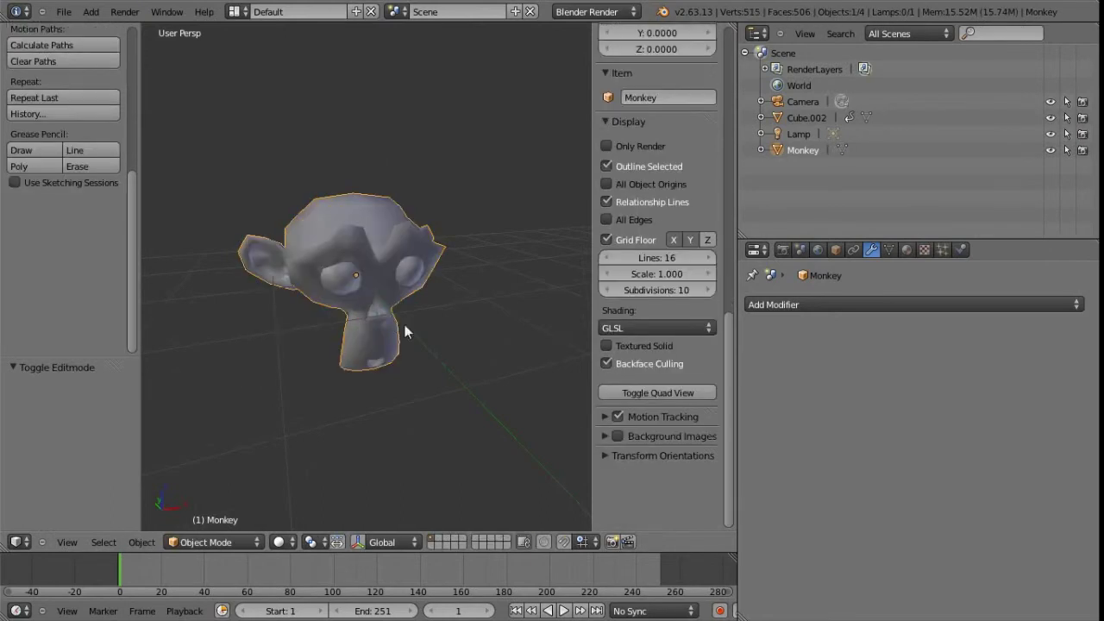
# Add an Edge Split modifier to the monkey, compare its shading, and turn off Edge Angle
pyautogui.click(858, 304)
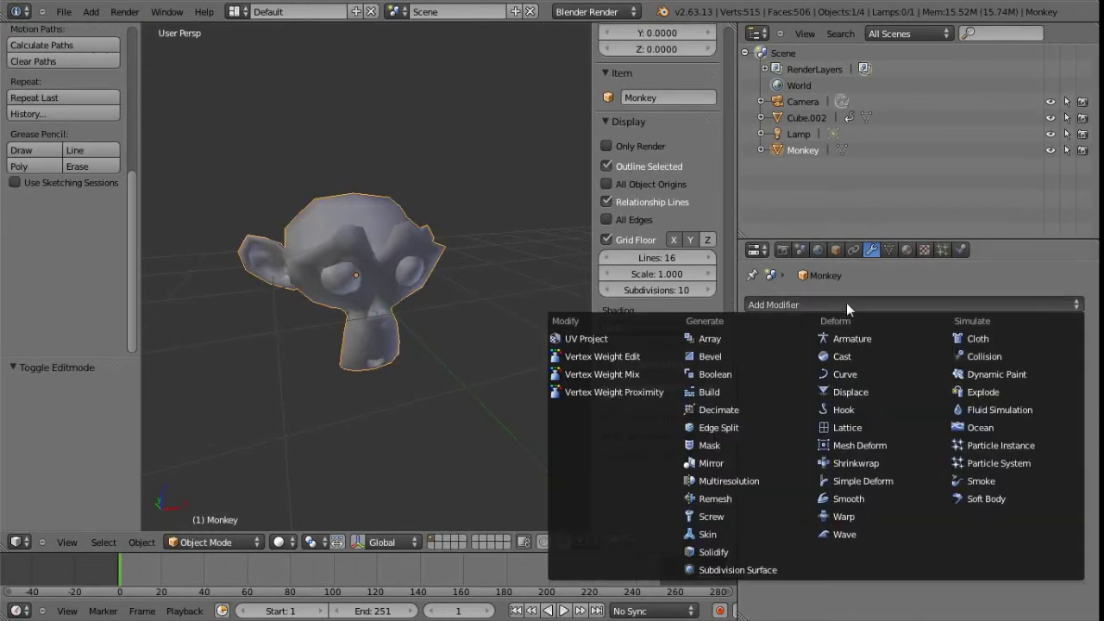
pyautogui.click(731, 427)
pyautogui.moveTo(364, 318)
pyautogui.mouseDown(button='middle')
pyautogui.moveTo(366, 343)
pyautogui.moveTo(416, 368)
pyautogui.moveTo(403, 317)
pyautogui.moveTo(359, 300)
pyautogui.moveTo(347, 313)
pyautogui.moveTo(371, 323)
pyautogui.mouseUp(button='middle')
pyautogui.scroll(4, 302, 298)
pyautogui.scroll(-4, 305, 300)
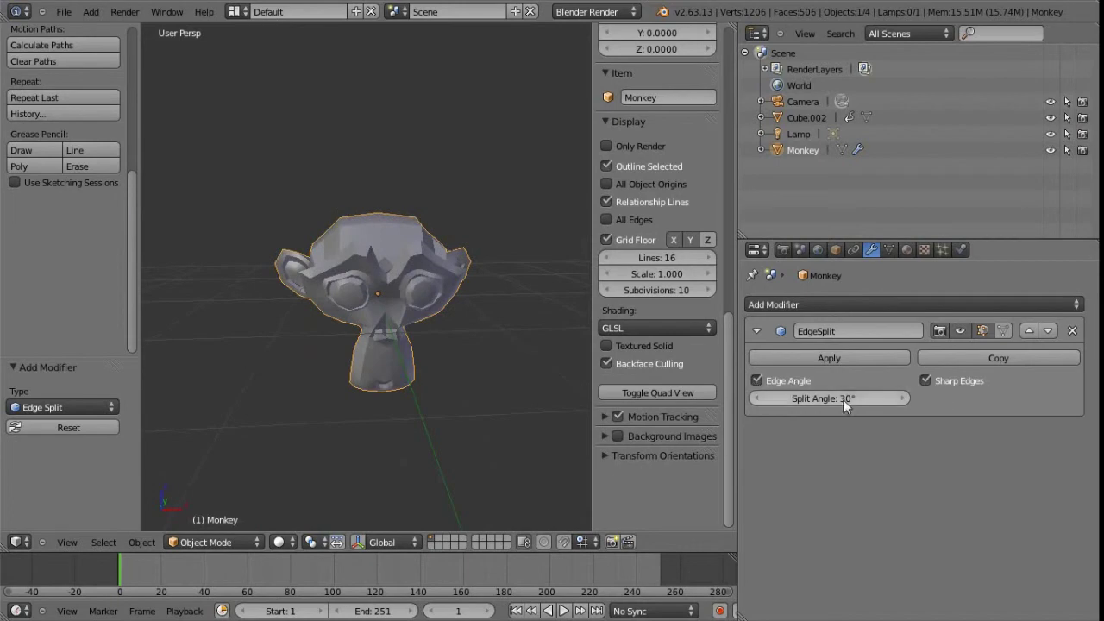
pyautogui.click(757, 381)
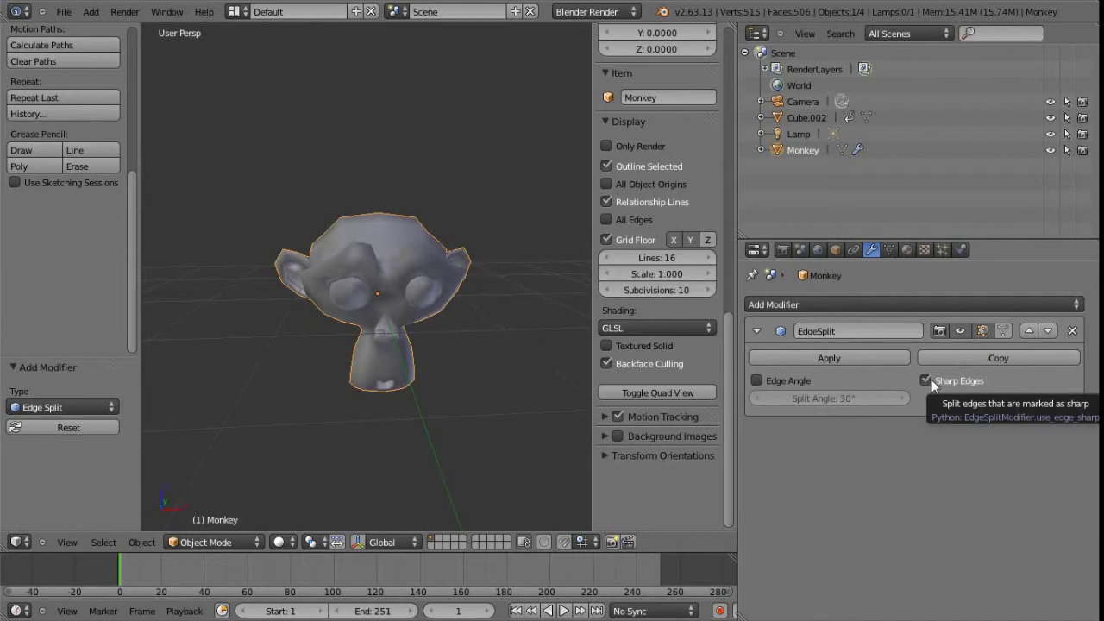
# Select three connected edges along the upper ridge of one of the monkey's brows and mark them sharp
pyautogui.moveTo(395, 245); pyautogui.dragTo(425, 300, button='middle')
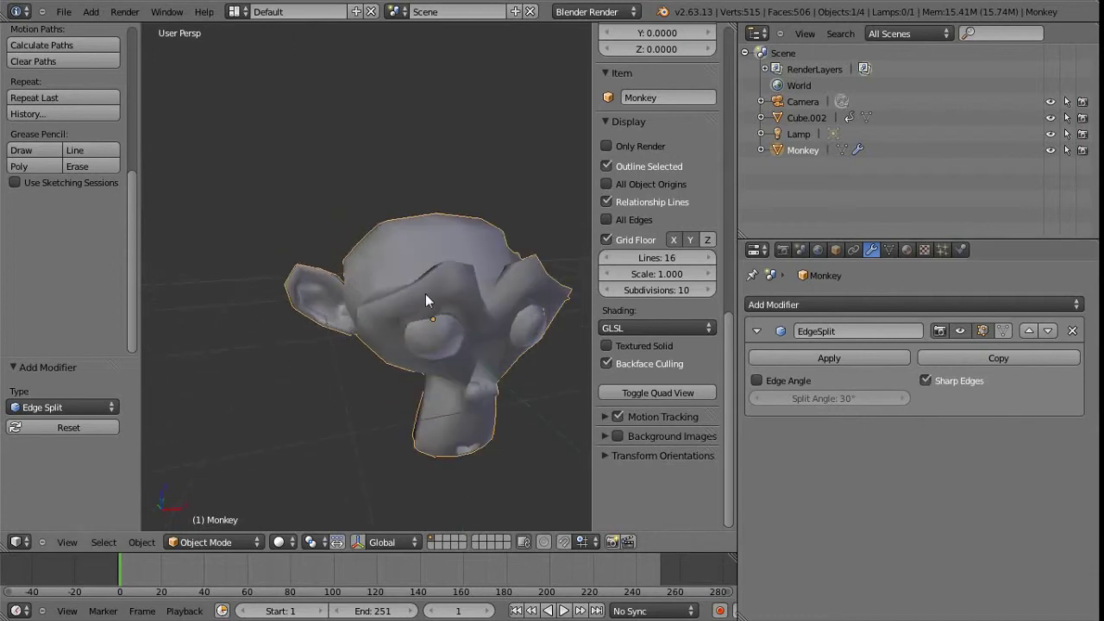
pyautogui.hotkey('ctrl', 'Tab')
pyautogui.hotkey('ctrl', 'Tab')
pyautogui.press('Tab')
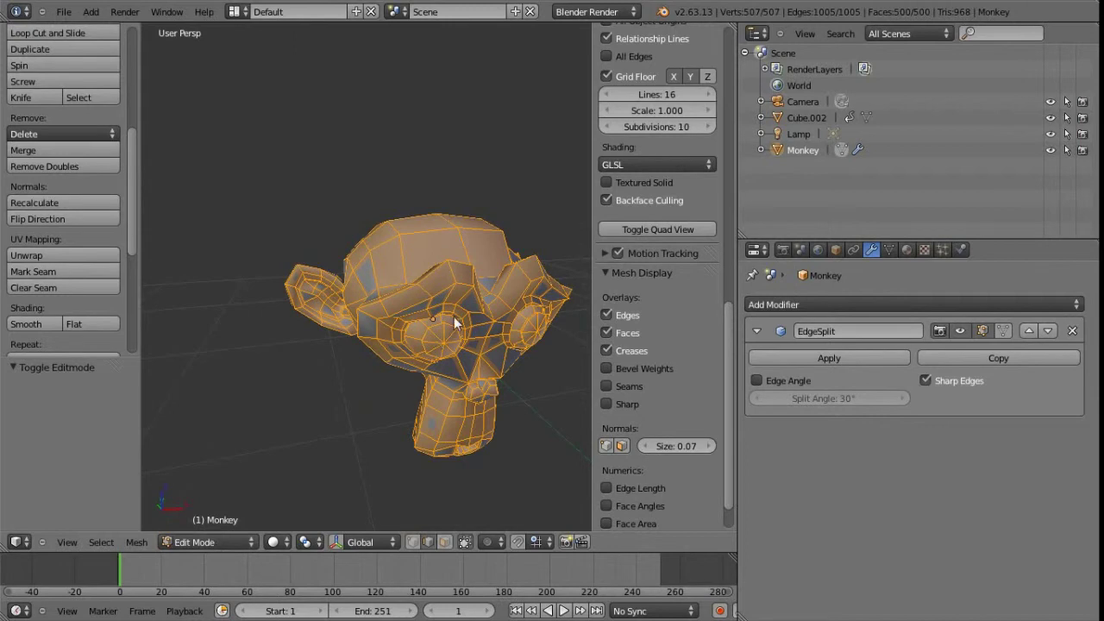
pyautogui.press('a')
pyautogui.hotkey('ctrl', 'Tab')
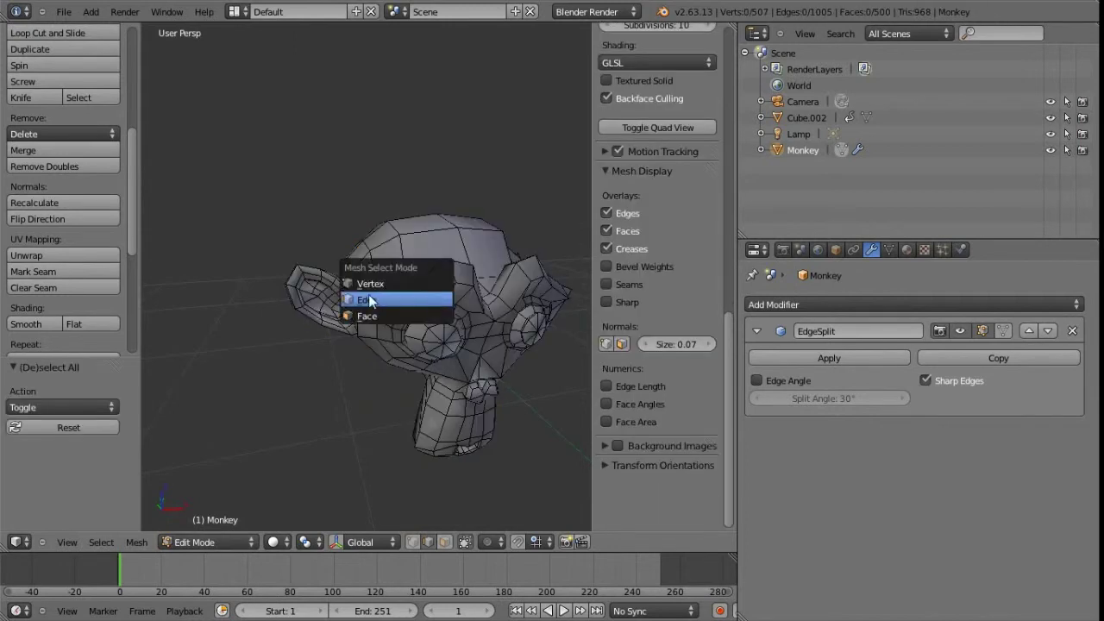
pyautogui.click(395, 296)
pyautogui.rightClick(396, 296)
pyautogui.moveTo(396, 296); pyautogui.dragTo(380, 363, button='middle')
pyautogui.scroll(2, 380, 369)
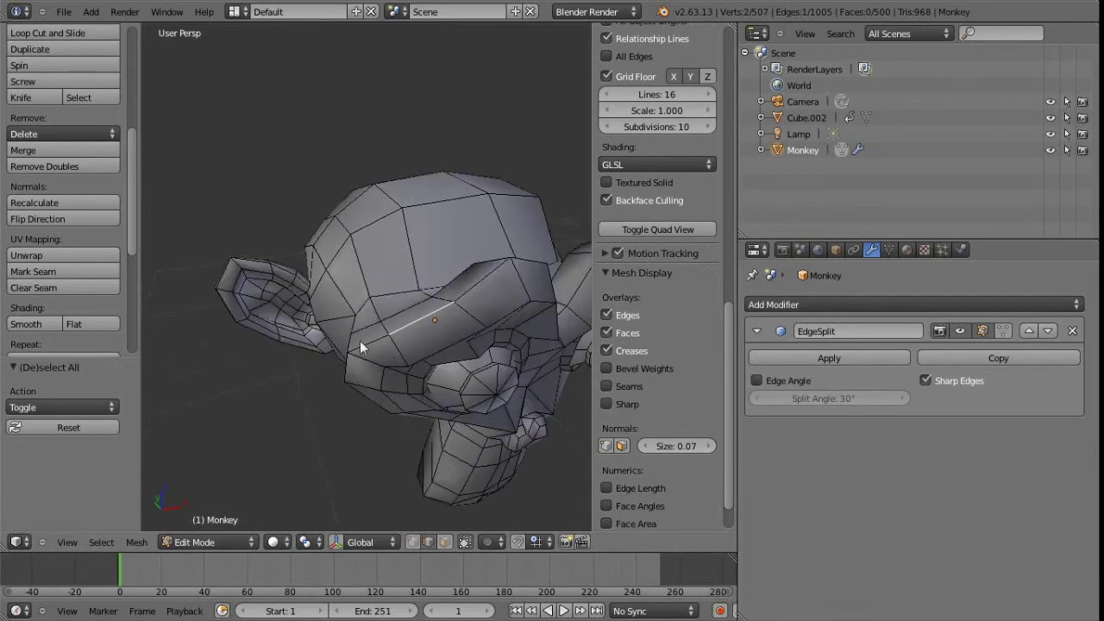
pyautogui.keyDown('shift'); pyautogui.rightClick(488, 281); pyautogui.keyUp('shift')
pyautogui.hotkey('ctrl', 'e')
pyautogui.click(433, 324)
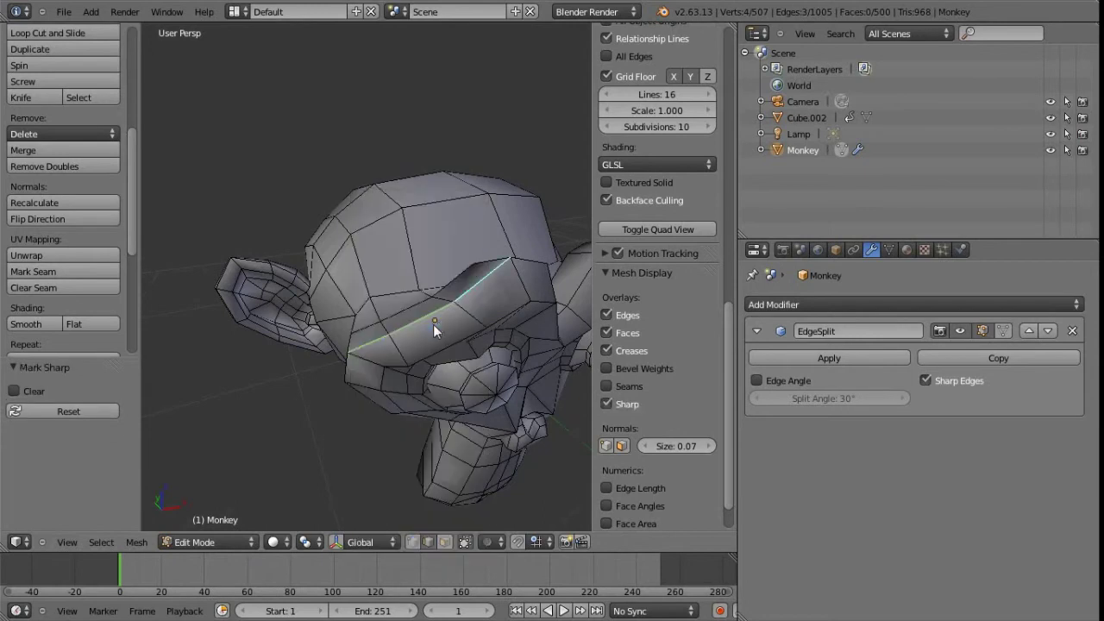
# Return to Object Mode and examine the shading along the monkey's sharp brow edges
pyautogui.scroll(-2, 438, 320)
pyautogui.press('Tab')
pyautogui.moveTo(418, 318); pyautogui.dragTo(446, 297, button='middle')
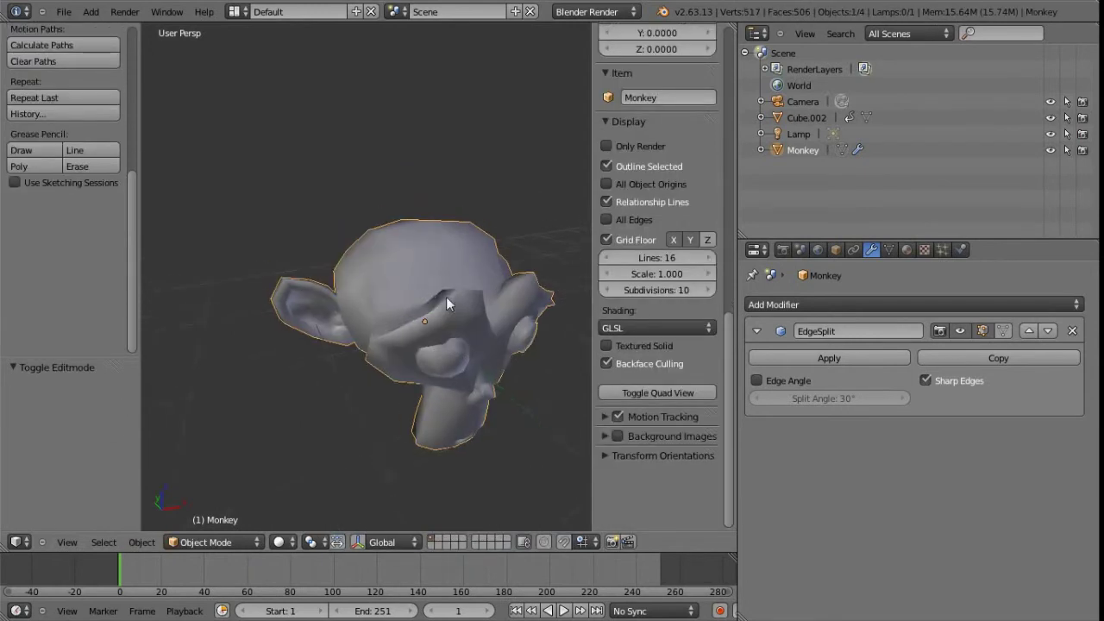
pyautogui.moveTo(407, 338); pyautogui.dragTo(449, 311, button='middle')
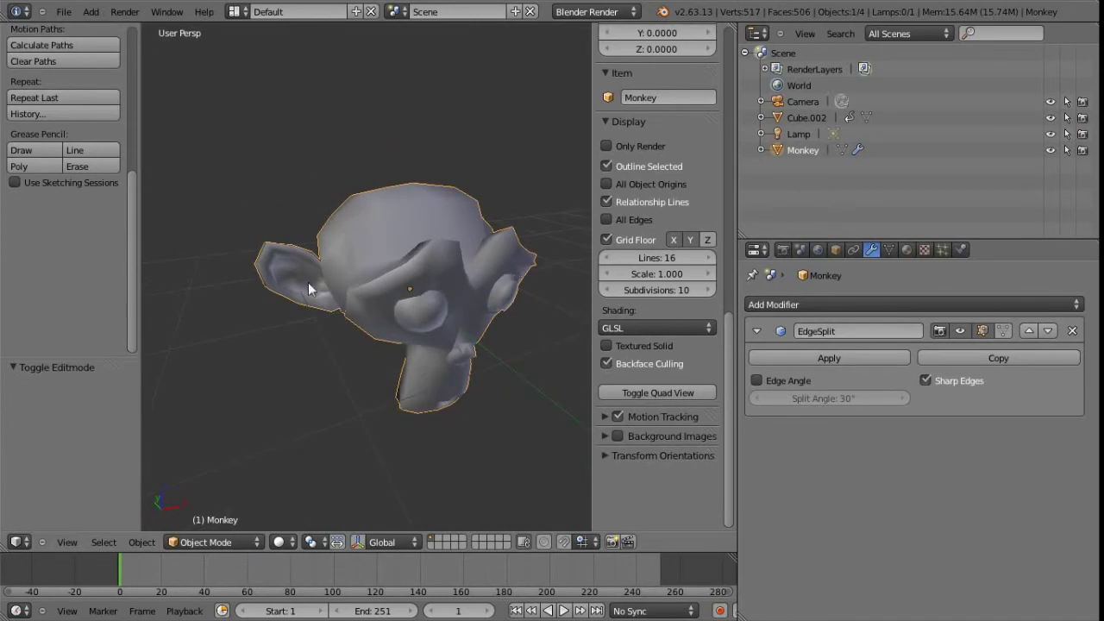
# Move the monkey aside by about -5.51 units along the X axis
pyautogui.moveTo(451, 314); pyautogui.dragTo(379, 291, button='middle')
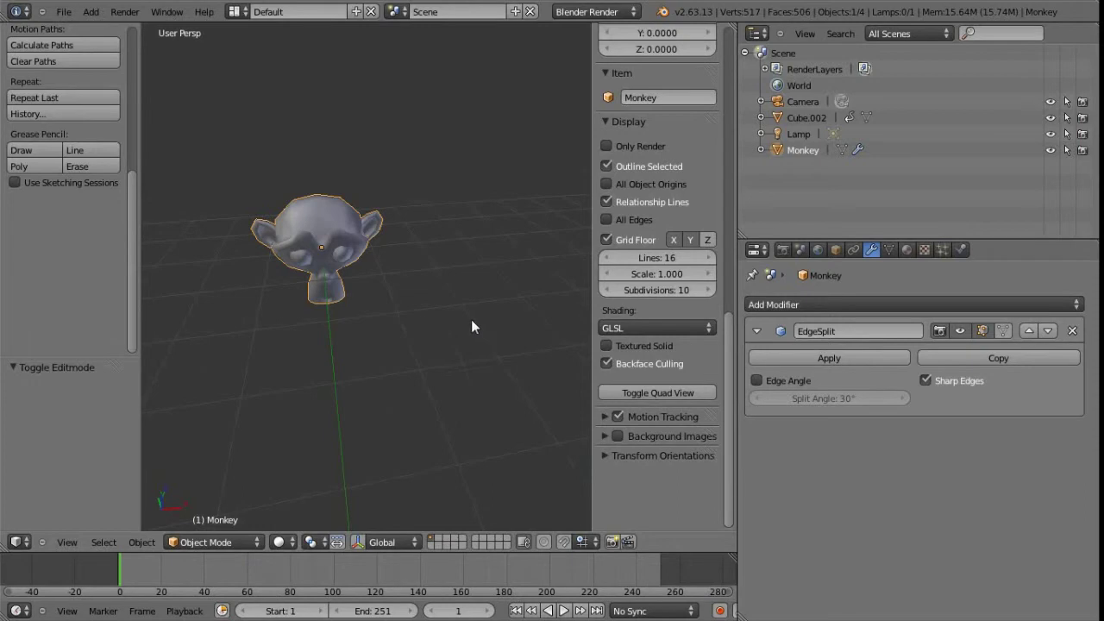
pyautogui.press('g')
pyautogui.press('x')
pyautogui.click(180, 346)
pyautogui.moveTo(313, 353); pyautogui.dragTo(370, 313, button='middle')
# Add a cube mesh to the scene and enter Edit Mode on it
pyautogui.hotkey('shift', 'a')
pyautogui.moveTo(370, 304)
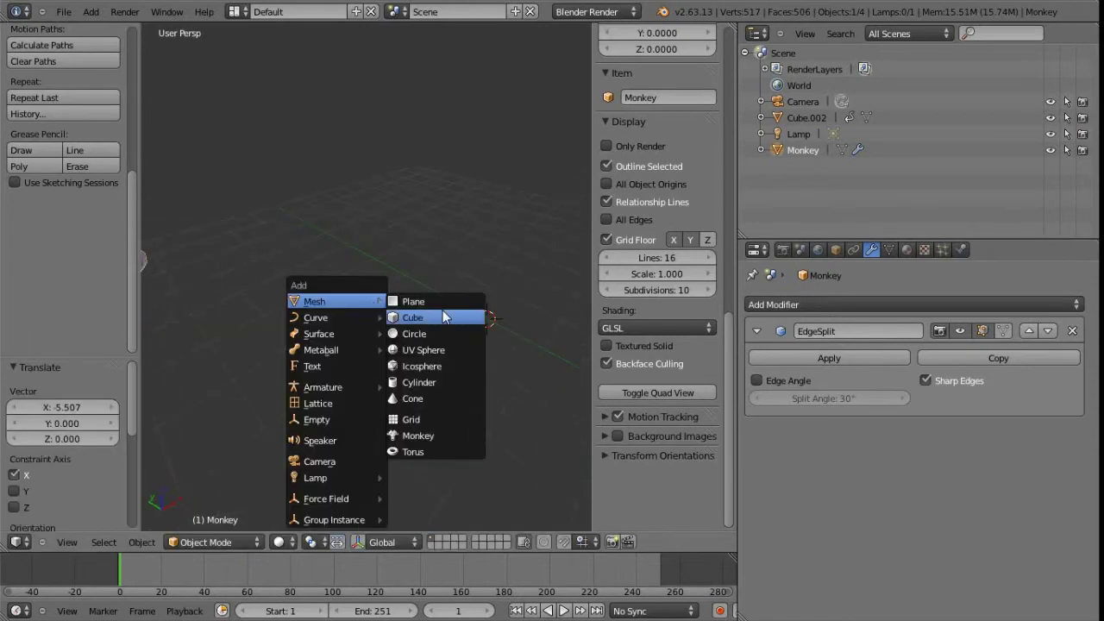
pyautogui.click(444, 318)
pyautogui.press('Tab')
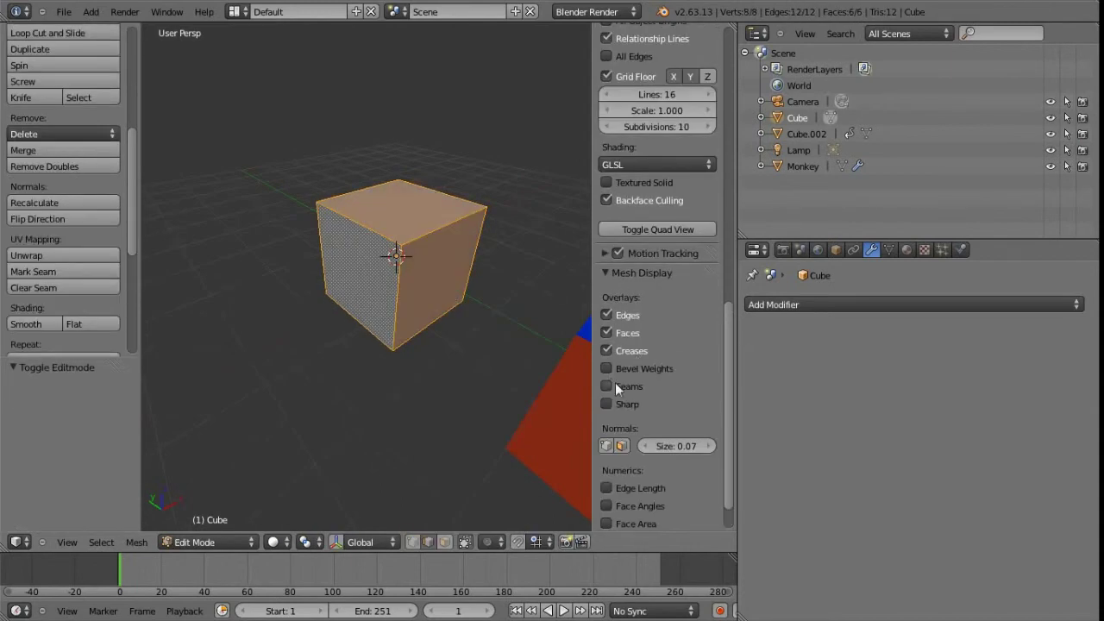
# Display the cube's face normals and set the normals size to 1.17
pyautogui.click(621, 445)
pyautogui.moveTo(665, 449); pyautogui.dragTo(688, 447)
pyautogui.moveTo(483, 371); pyautogui.dragTo(386, 343, button='middle')
# Add an Edge Split modifier to the cube and turn off its Edge Angle option
pyautogui.click(859, 305)
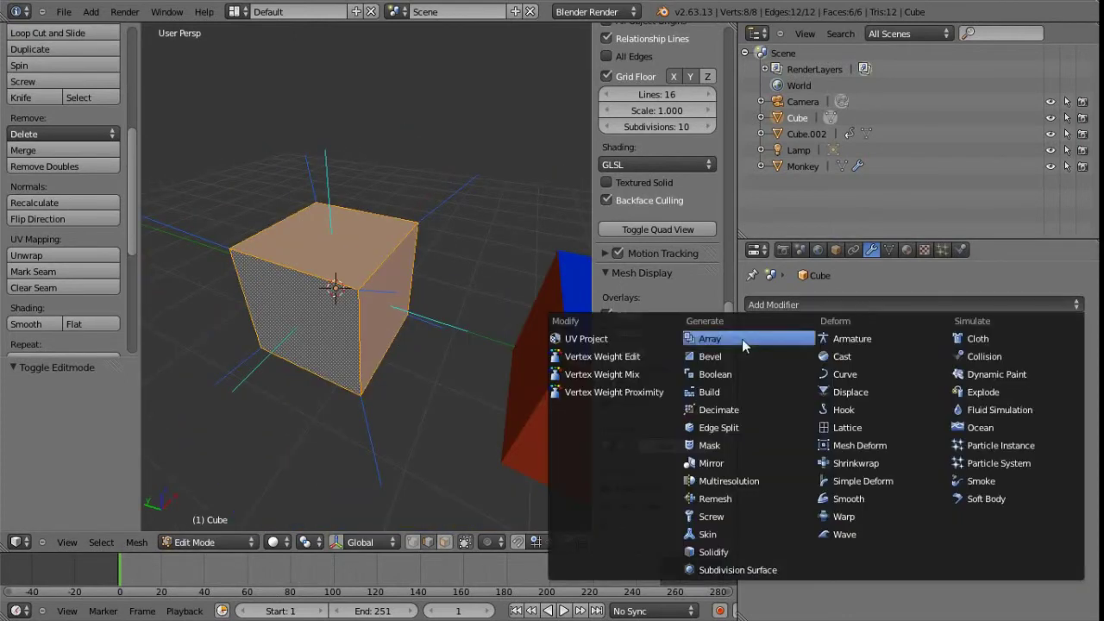
pyautogui.click(747, 429)
pyautogui.moveTo(414, 313); pyautogui.dragTo(387, 294, button='middle')
pyautogui.click(757, 381)
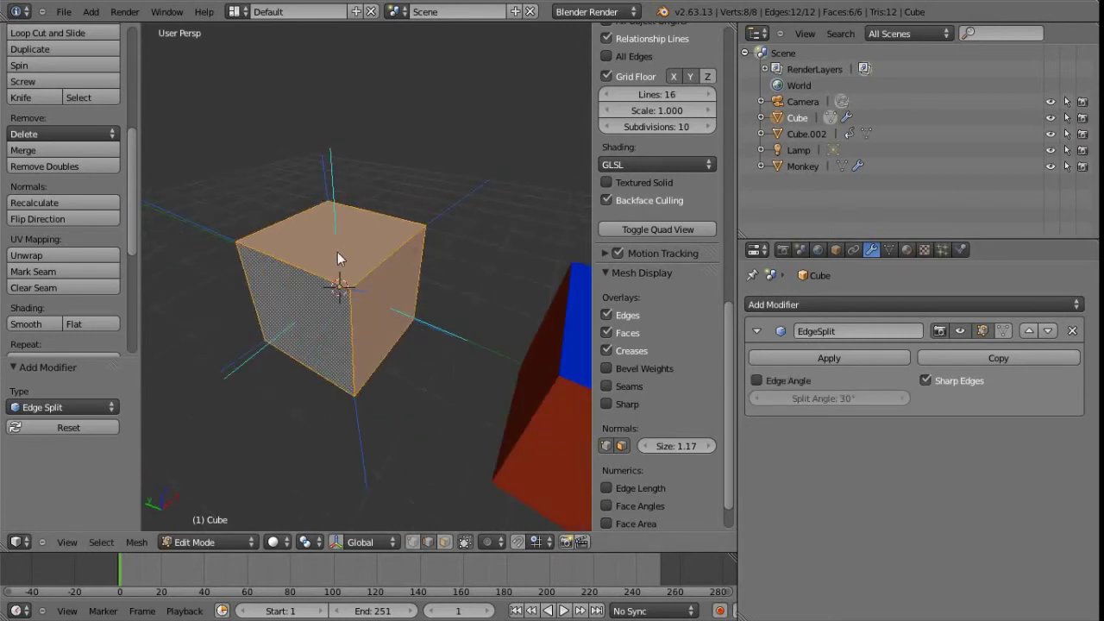
# Mark all of the cube's edges sharp, inspect them, and undo the marking
pyautogui.hotkey('ctrl', 'e')
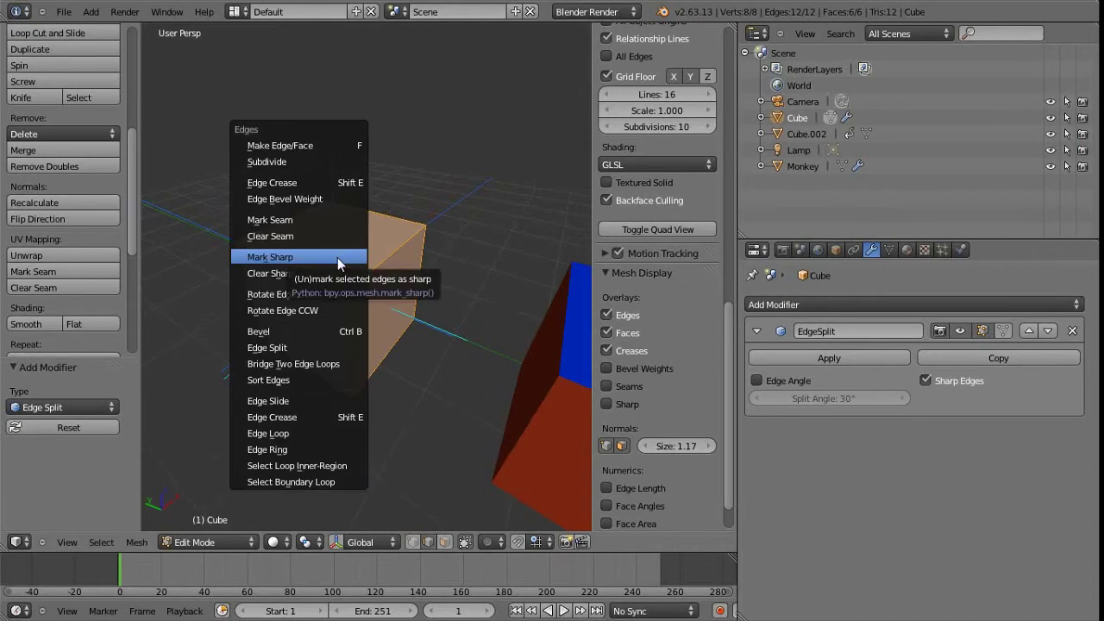
pyautogui.click(337, 257)
pyautogui.scroll(5, 375, 296)
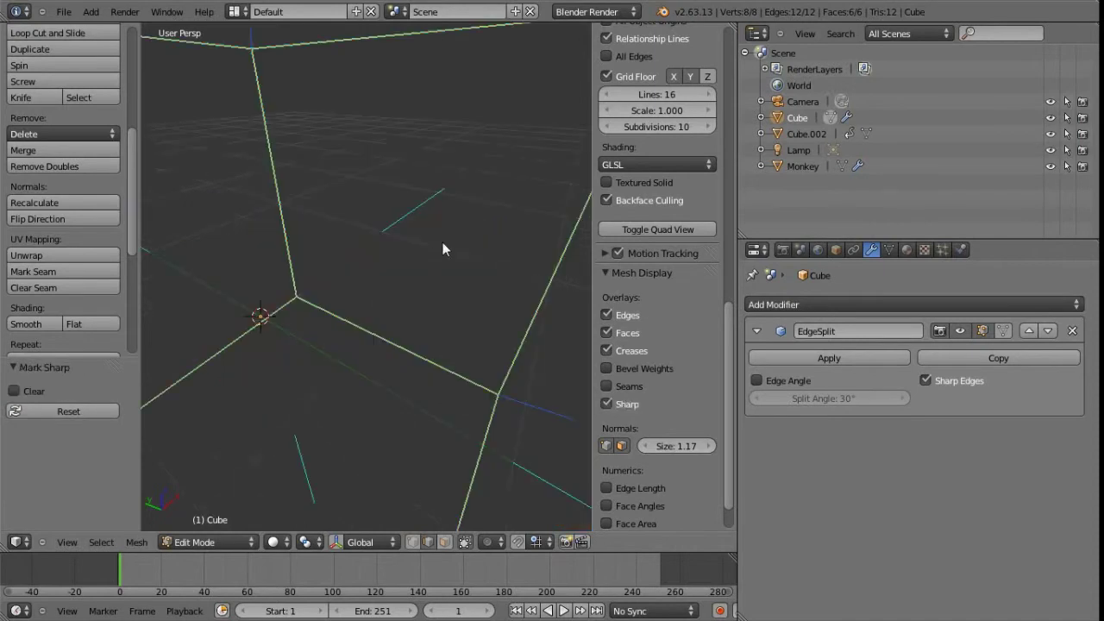
pyautogui.scroll(-3, 370, 277)
pyautogui.scroll(-5, 386, 268)
pyautogui.scroll(2, 386, 269)
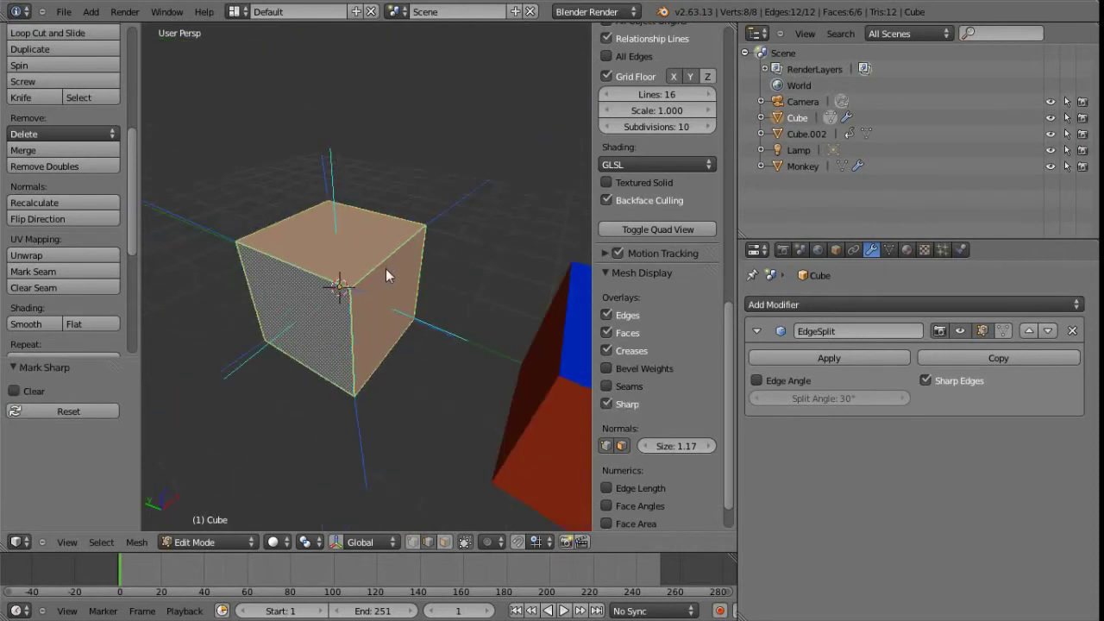
pyautogui.hotkey('ctrl', 'z')
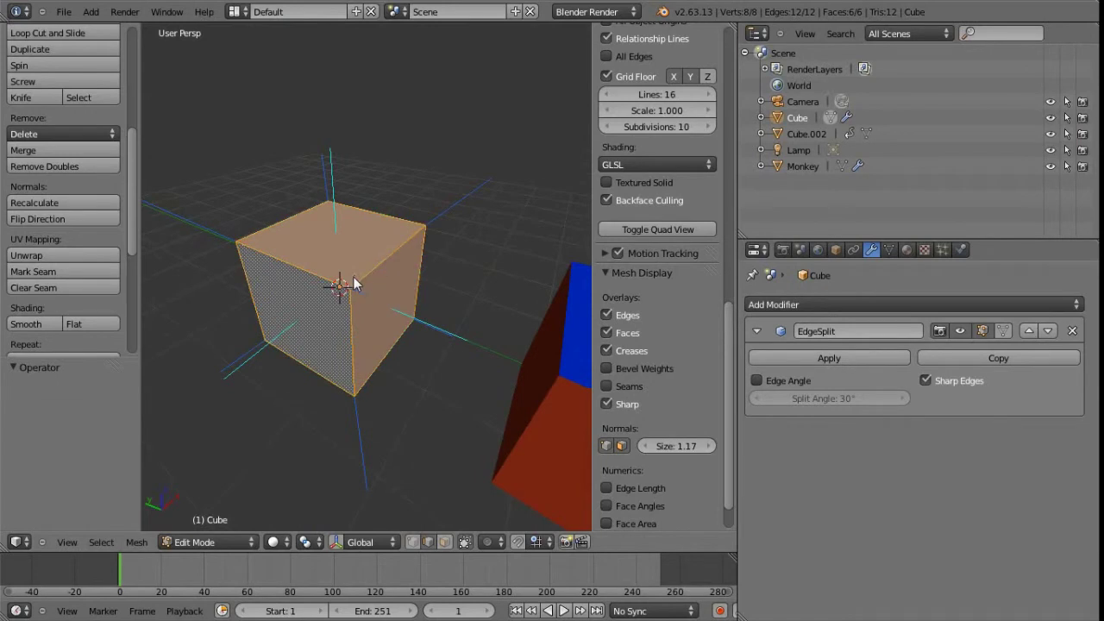
# Shade all the cube's faces smooth and mark all its edges sharp
pyautogui.hotkey('ctrl', 'f')
pyautogui.click(354, 279)
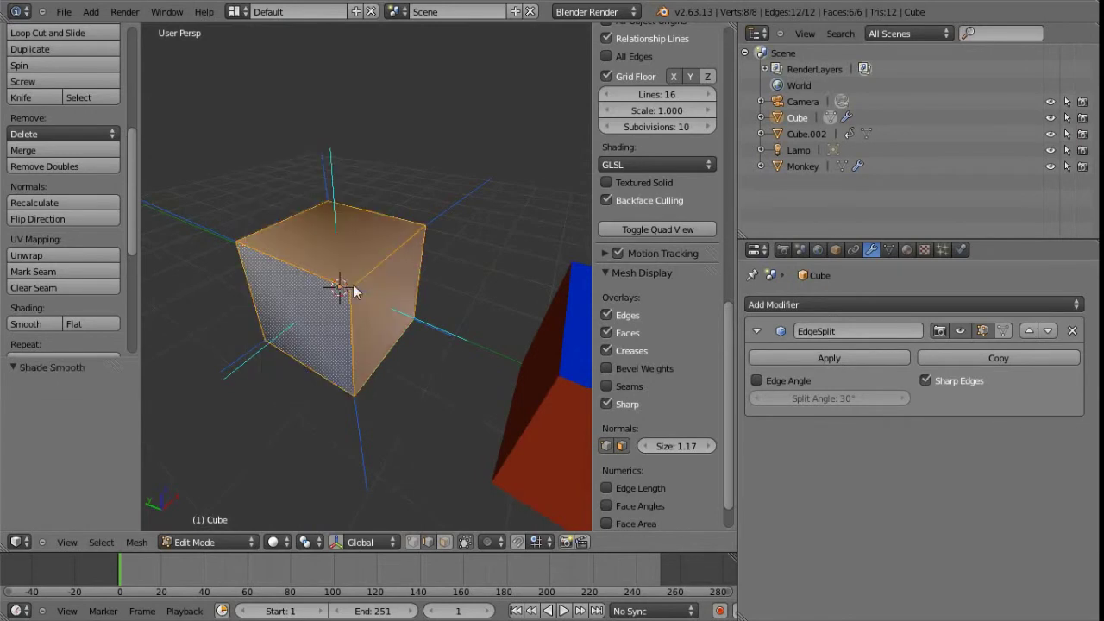
pyautogui.hotkey('ctrl', 'e')
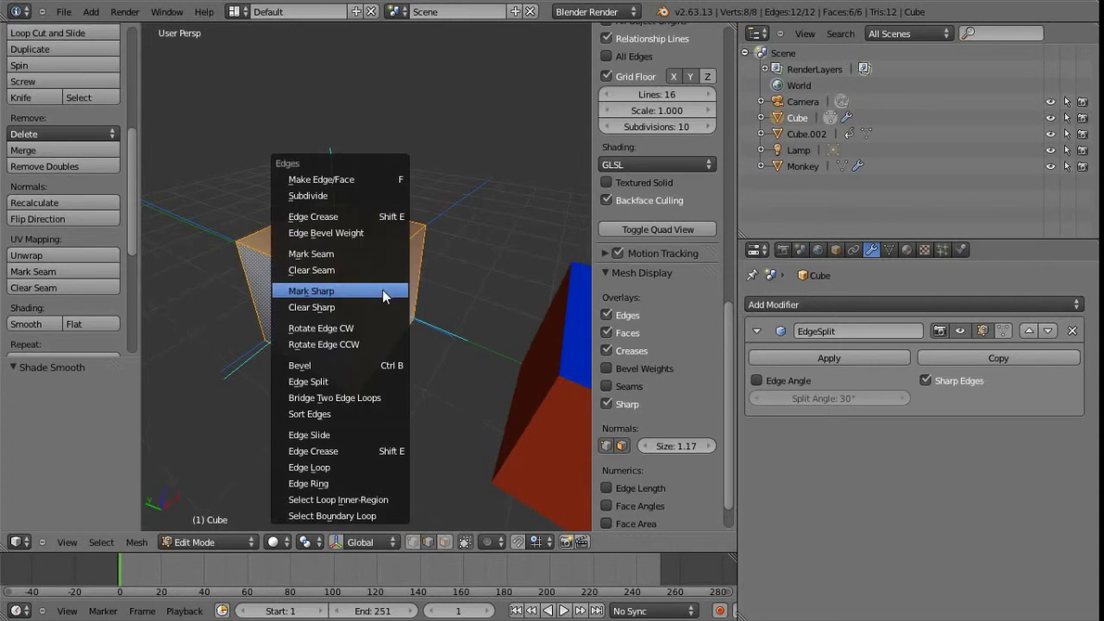
pyautogui.click(376, 290)
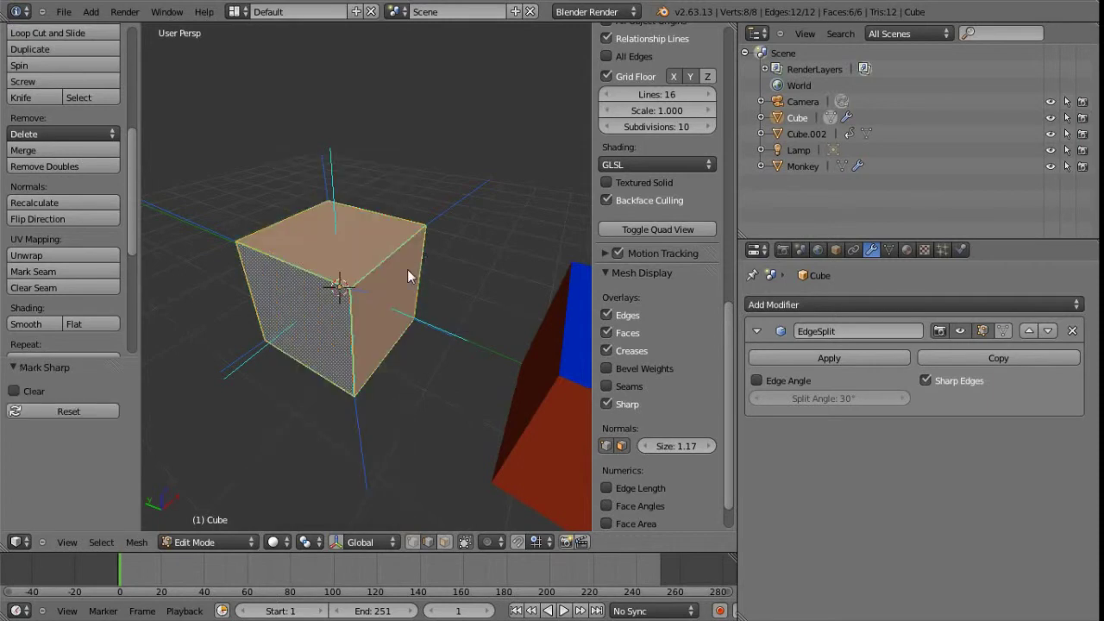
# Return to Object Mode and compare the cube's shading with the Edge Split modifier hidden and shown in the viewport
pyautogui.press('Tab')
pyautogui.moveTo(390, 279); pyautogui.dragTo(373, 251, button='middle')
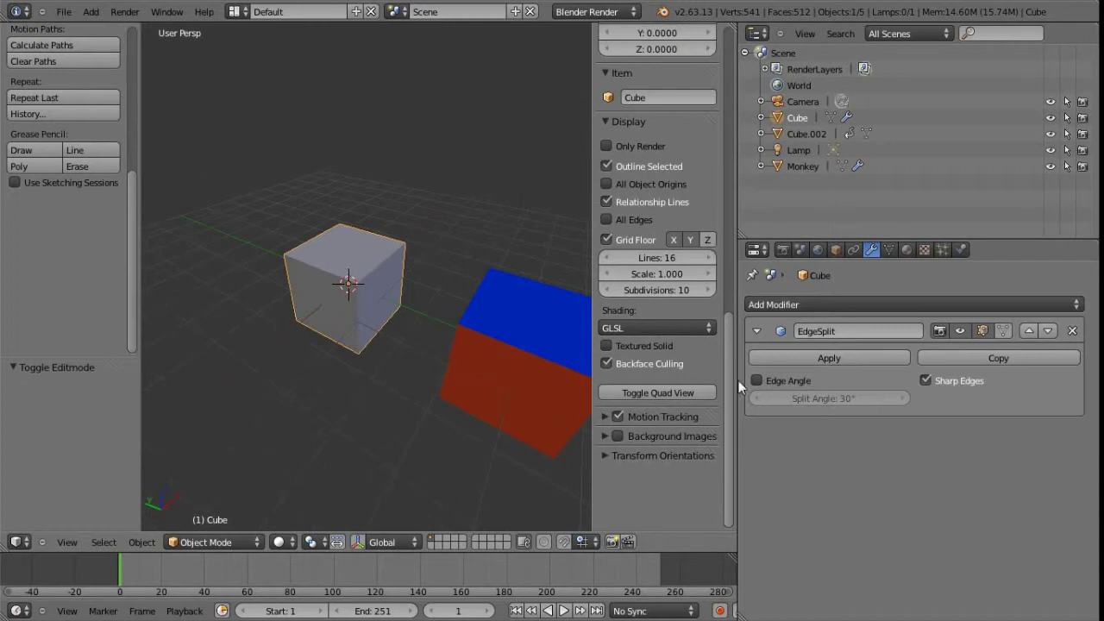
pyautogui.click(960, 332)
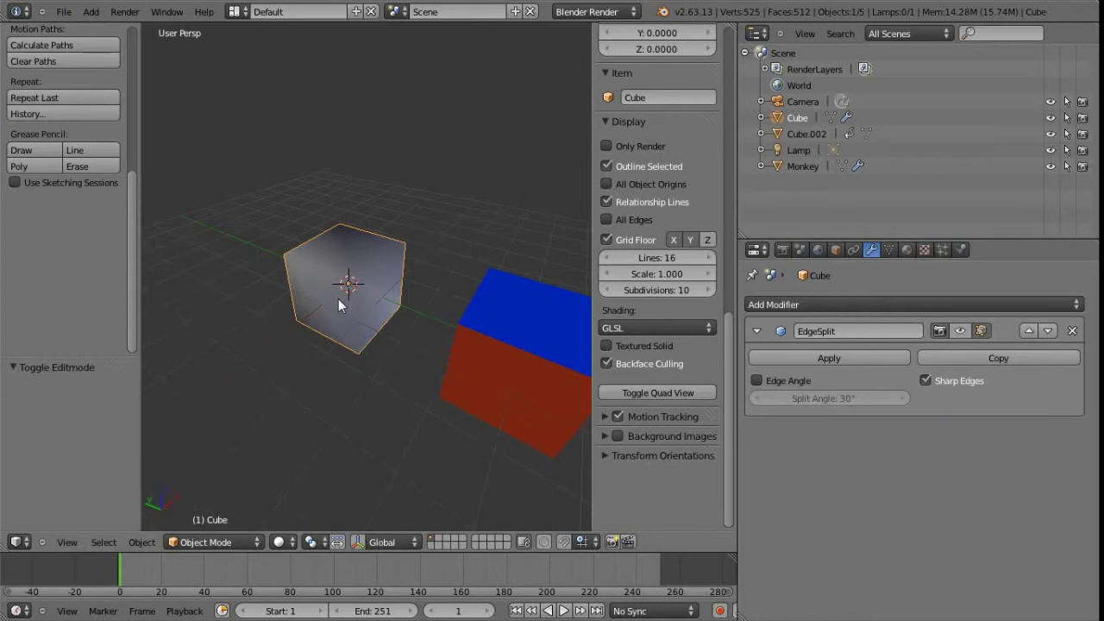
pyautogui.click(959, 332)
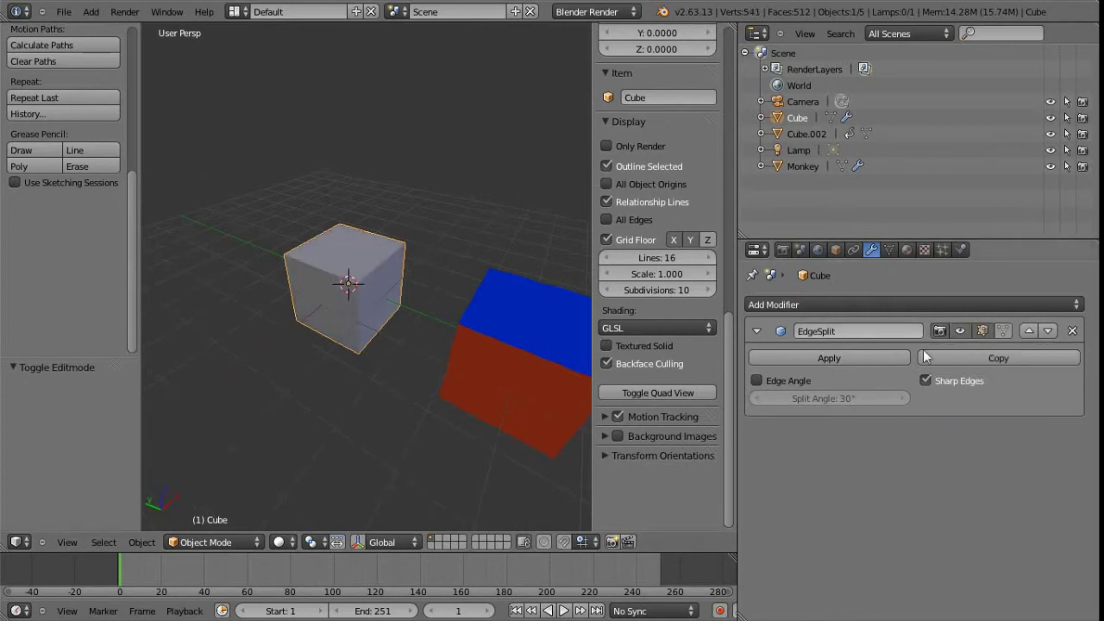
pyautogui.scroll(2, 356, 309)
# Go back into Edit Mode on the cube and examine its vertex and face normals from different angles
pyautogui.press('Tab')
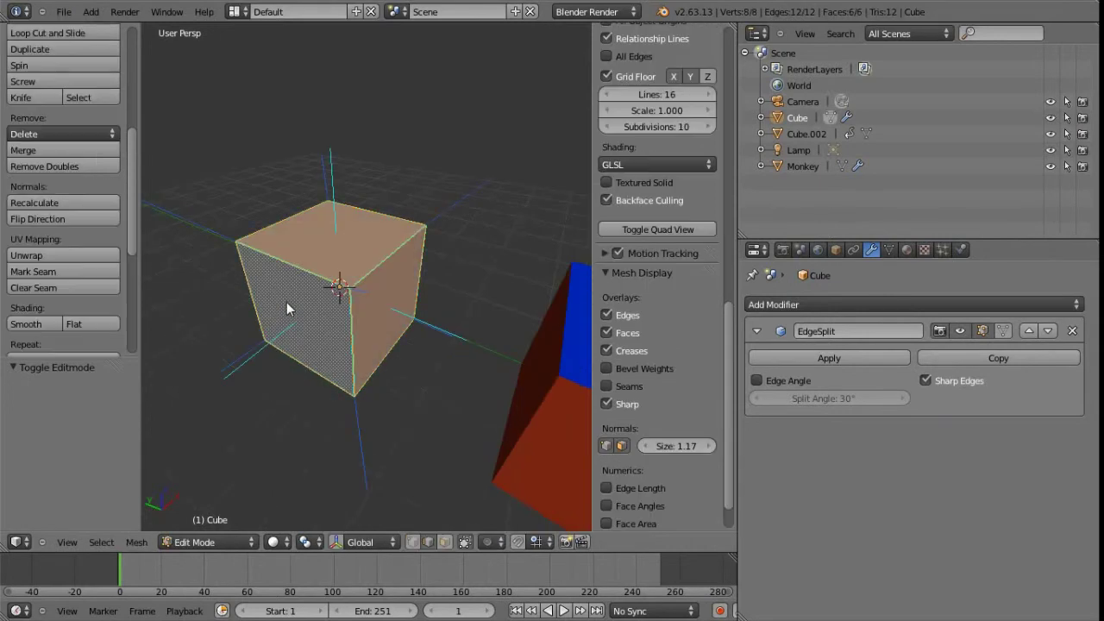
pyautogui.press('KP_8')
pyautogui.press('KP_8')
pyautogui.press('KP_8')
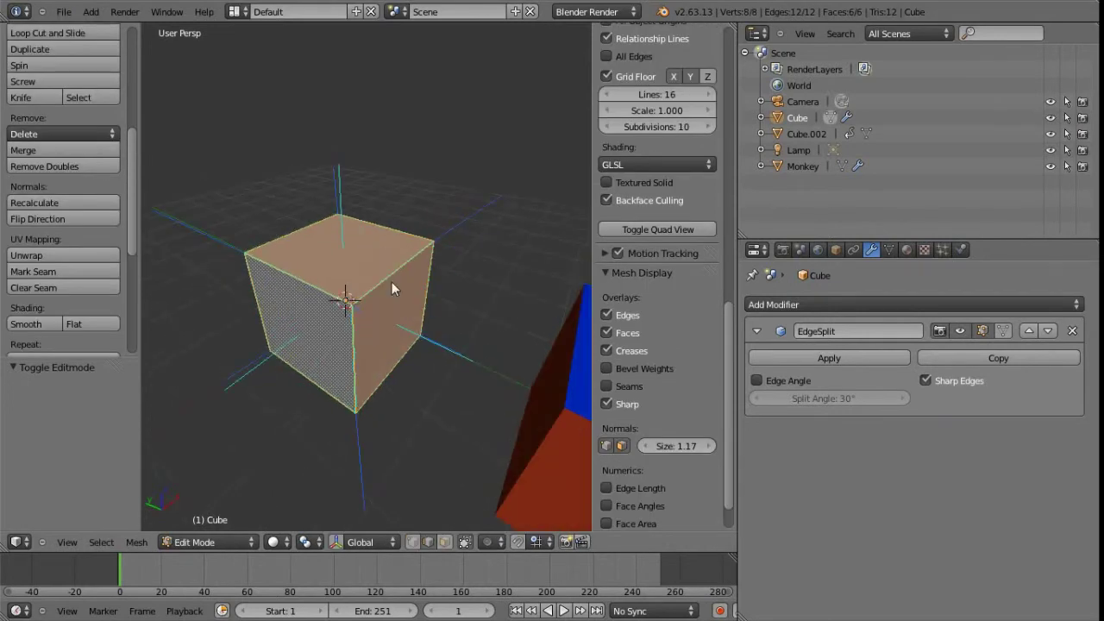
pyautogui.press('KP_6')
pyautogui.press('KP_6')
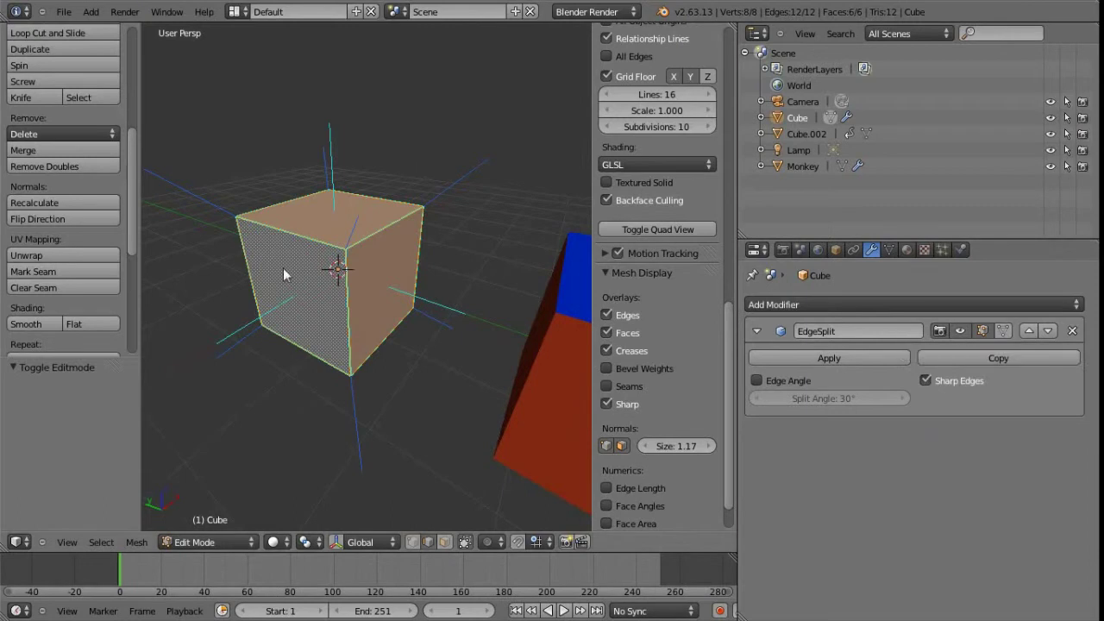
# Adjust the edit cage to the Edge Split result, set the normals size to 0.67, and inspect the normals at the cube's corners
pyautogui.click(1002, 331)
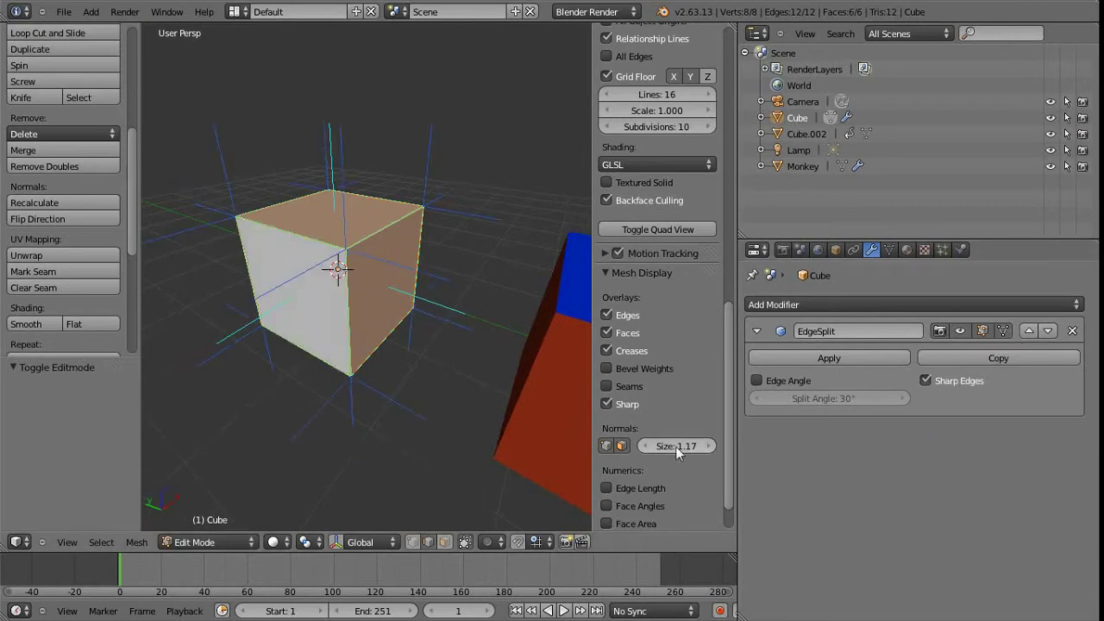
pyautogui.moveTo(679, 446); pyautogui.dragTo(656, 446)
pyautogui.moveTo(267, 285); pyautogui.dragTo(360, 264, button='middle')
pyautogui.scroll(4, 365, 251)
pyautogui.scroll(-4, 365, 251)
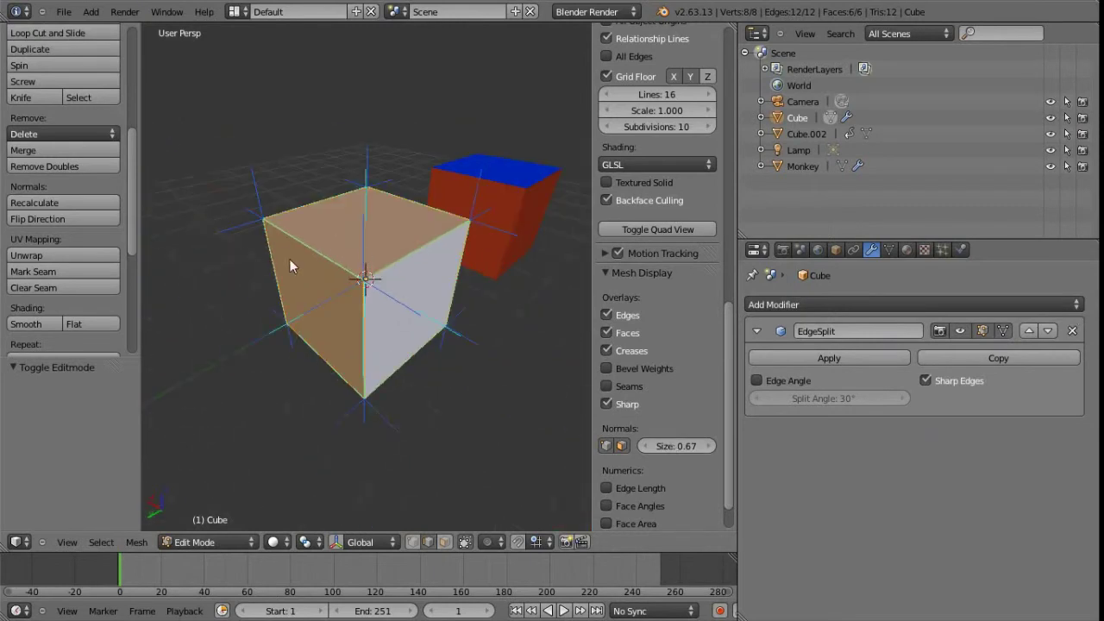
pyautogui.moveTo(230, 238); pyautogui.dragTo(347, 225, button='middle')
pyautogui.moveTo(444, 291); pyautogui.dragTo(332, 265, button='middle')
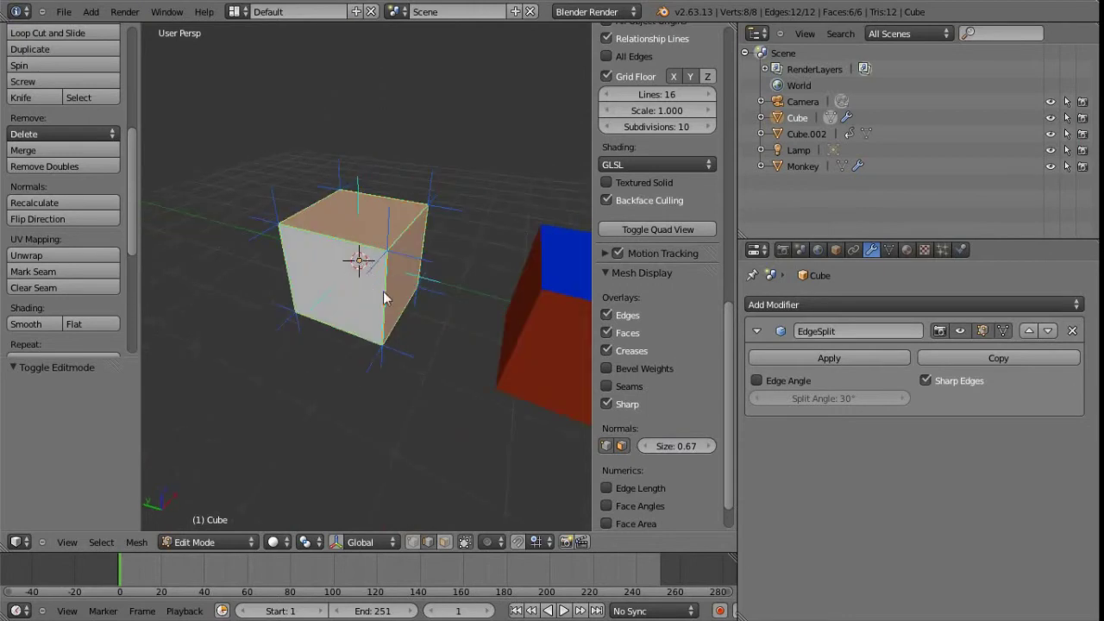
pyautogui.moveTo(383, 291); pyautogui.dragTo(414, 207, button='middle')
pyautogui.moveTo(321, 257); pyautogui.dragTo(367, 259, button='middle')
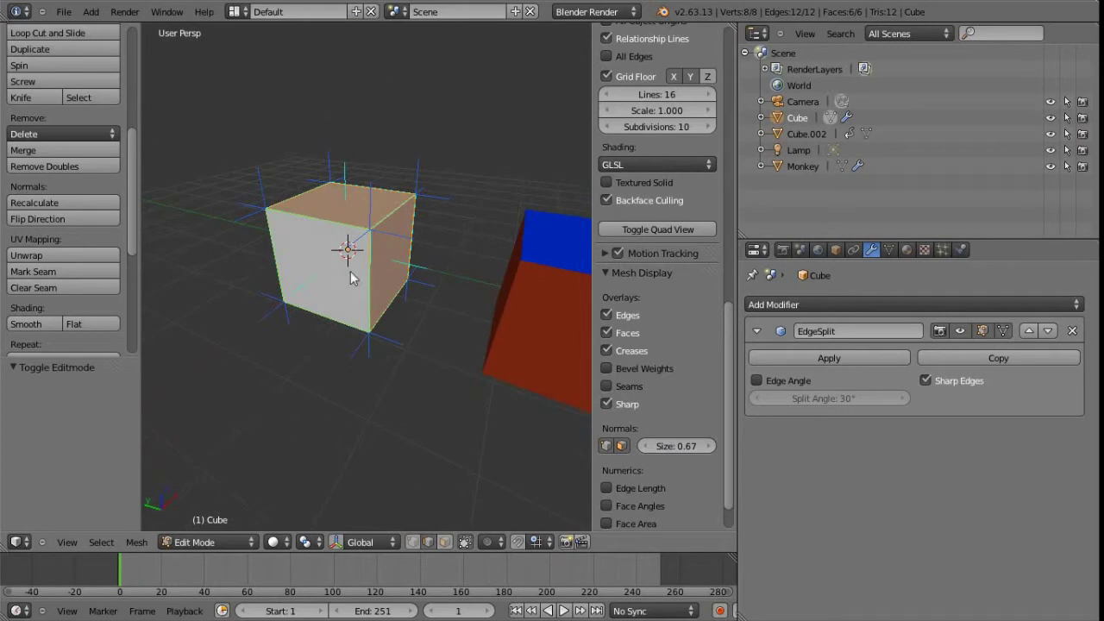
# Switch to face selection, try moving one side face of the cube with the modifier still unapplied, and undo the move
pyautogui.hotkey('ctrl', 'Tab')
pyautogui.click(317, 270)
pyautogui.rightClick(318, 266)
pyautogui.moveTo(345, 285); pyautogui.dragTo(421, 282, button='middle')
pyautogui.press('g')
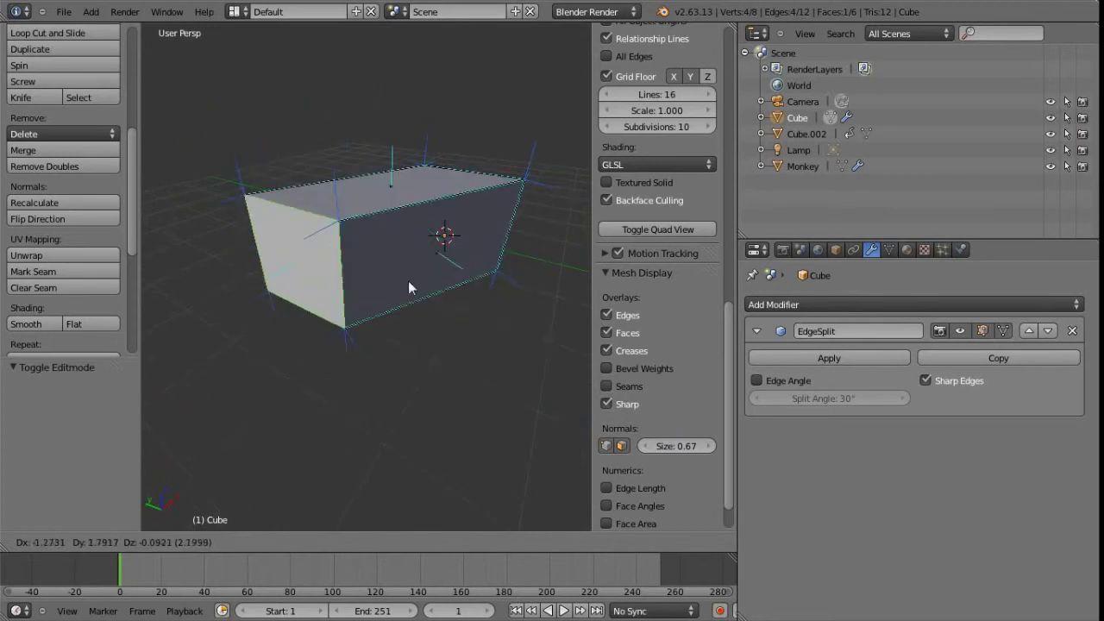
pyautogui.click(504, 278)
pyautogui.moveTo(438, 305); pyautogui.dragTo(375, 283, button='middle')
pyautogui.moveTo(355, 204); pyautogui.dragTo(389, 247, button='middle')
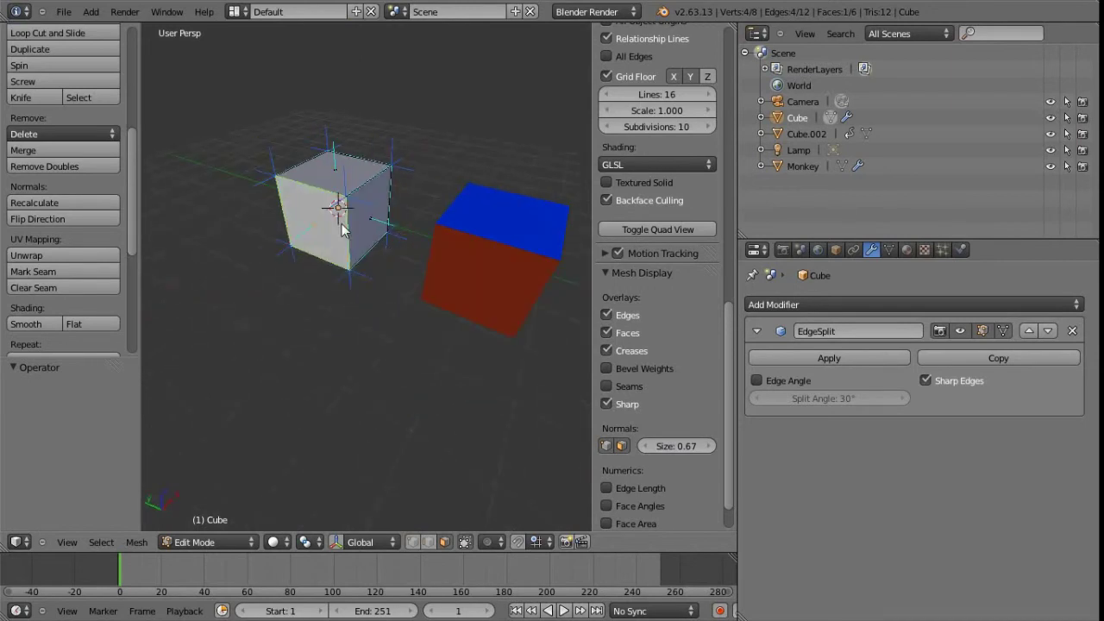
# Apply the cube's Edge Split modifier in Object Mode and return to Edit Mode
pyautogui.click(824, 358)
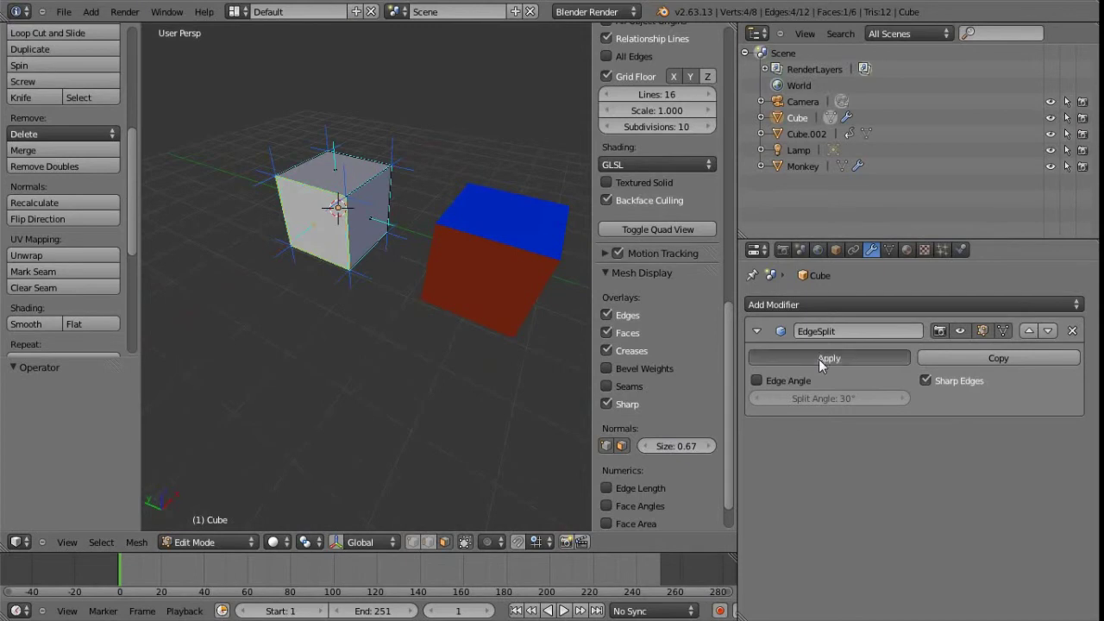
pyautogui.press('Tab')
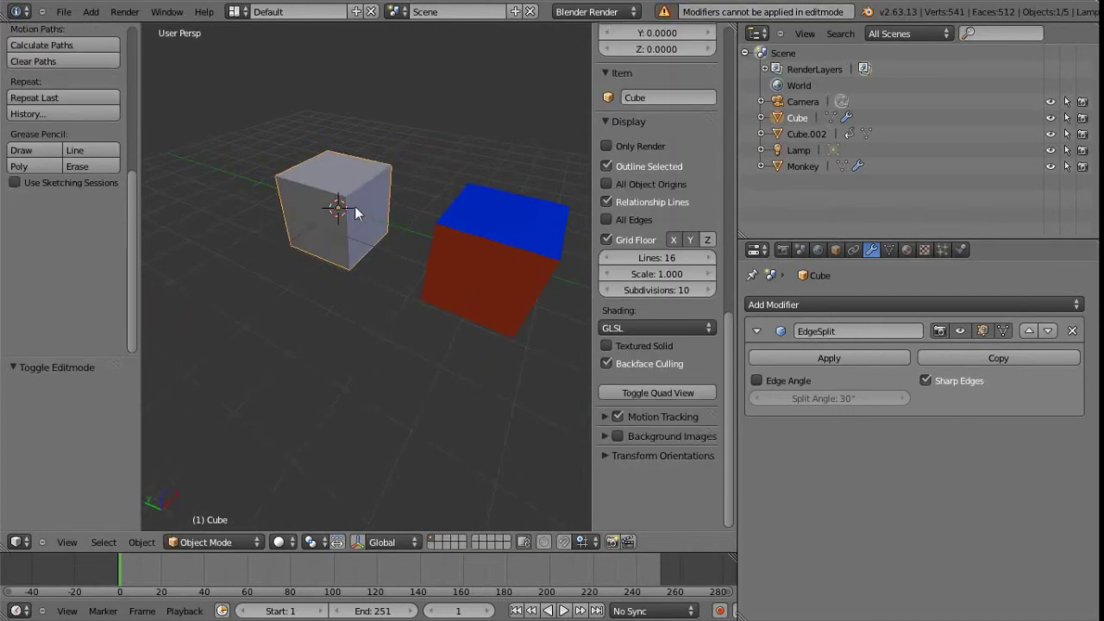
pyautogui.click(824, 355)
pyautogui.moveTo(409, 277); pyautogui.dragTo(349, 254, button='middle')
pyautogui.press('Tab')
pyautogui.scroll(3, 352, 246)
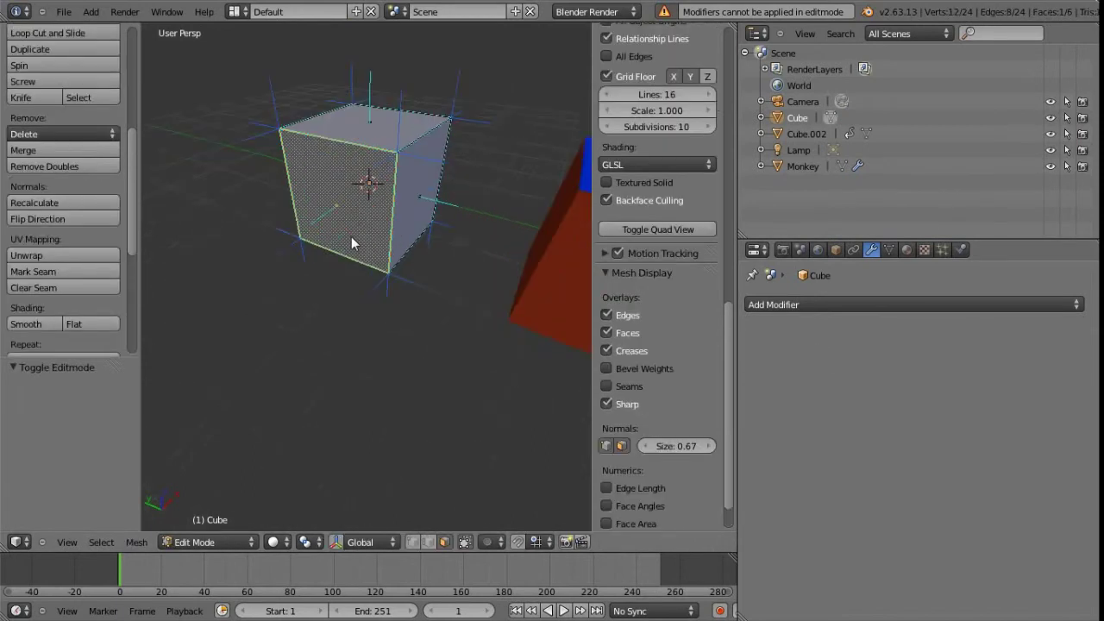
# Move the cube's front side face away from the other faces and undo the move
pyautogui.rightClick(350, 217)
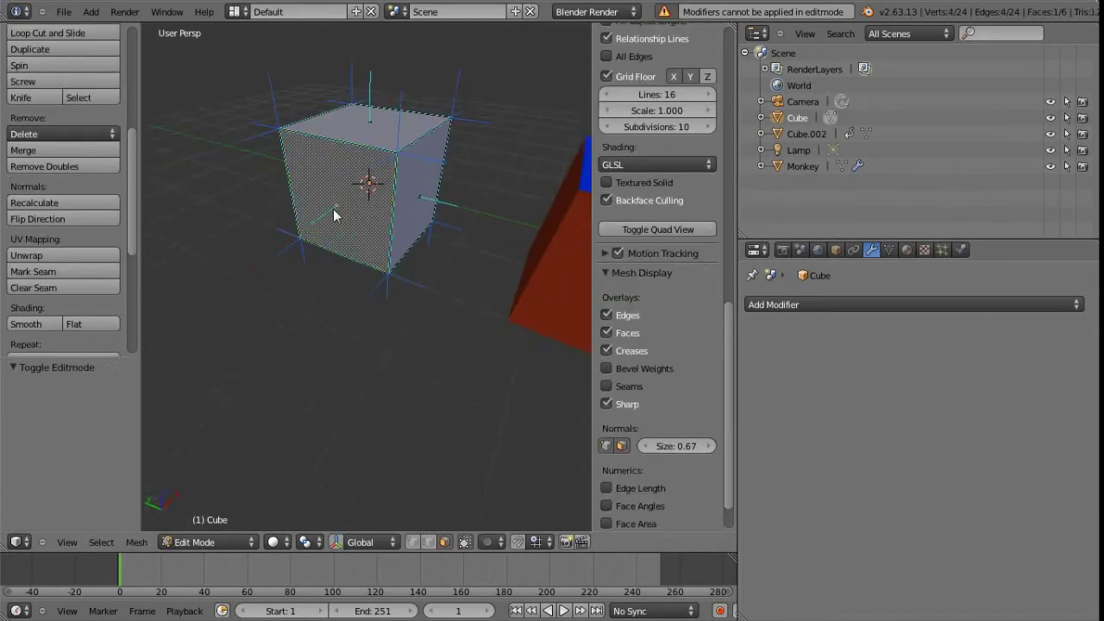
pyautogui.press('g')
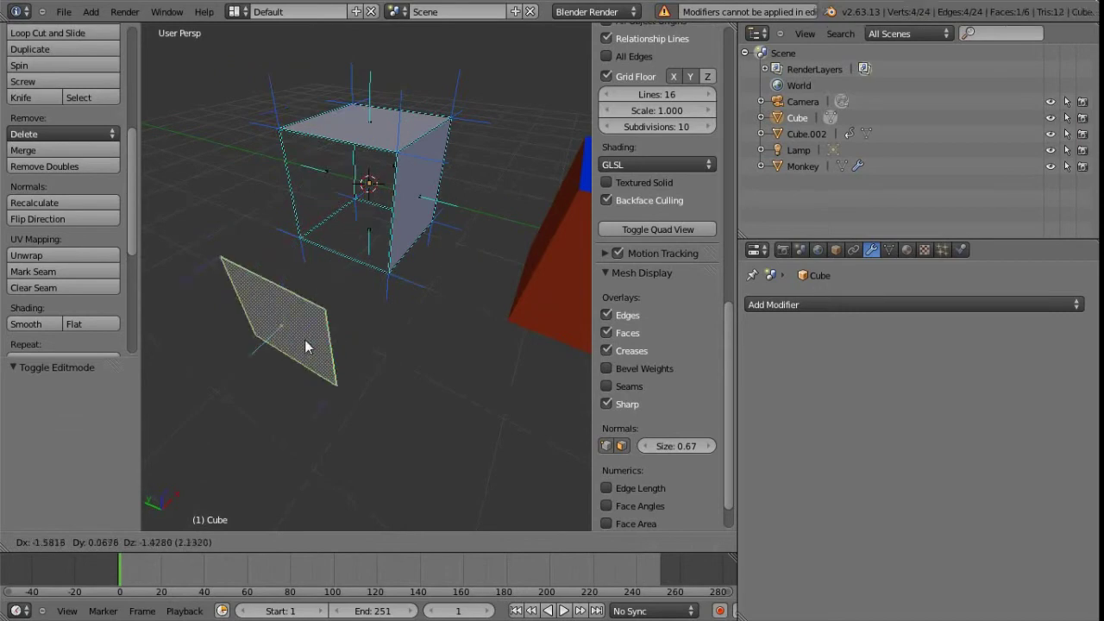
pyautogui.click(359, 302)
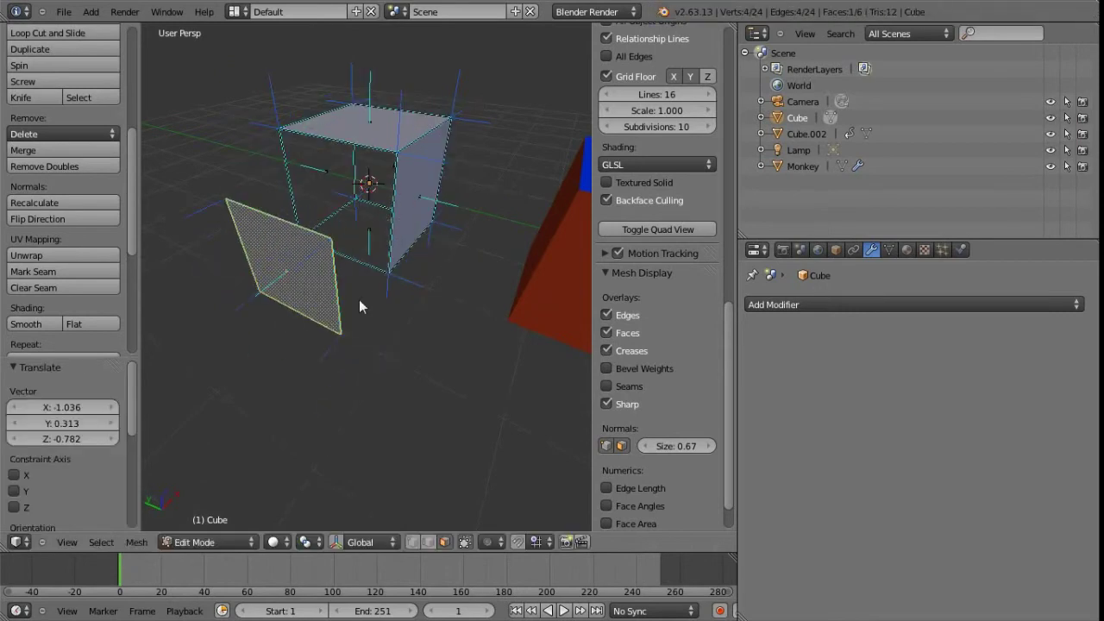
pyautogui.moveTo(405, 302); pyautogui.dragTo(400, 321, button='middle')
pyautogui.hotkey('ctrl', 'z')
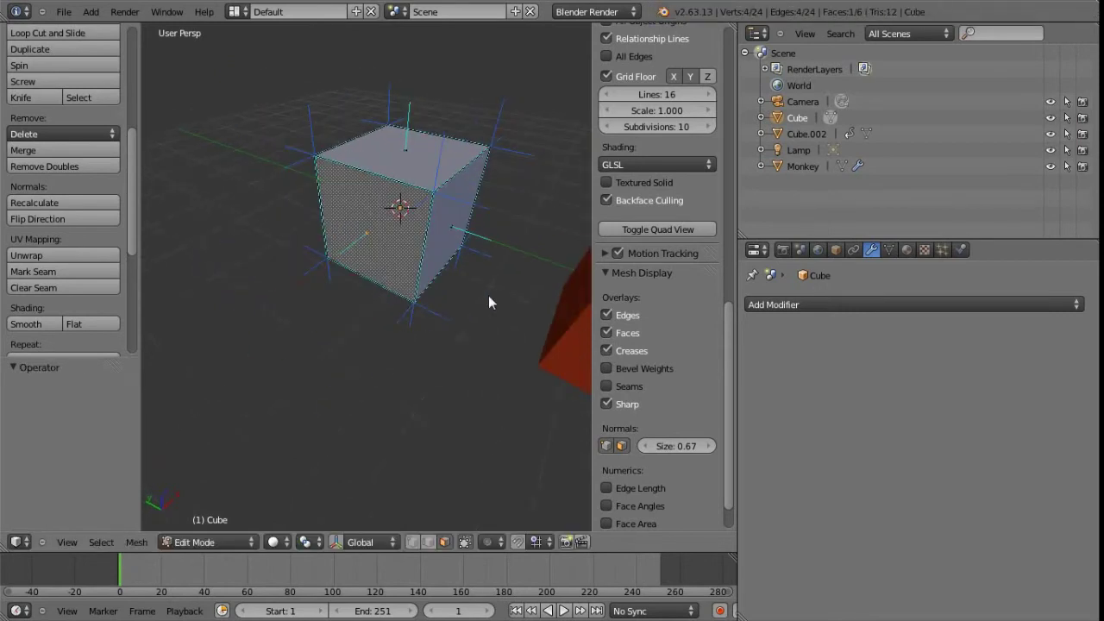
# Undo further to restore the cube's unsplit mesh
pyautogui.moveTo(444, 207); pyautogui.dragTo(398, 234, button='middle')
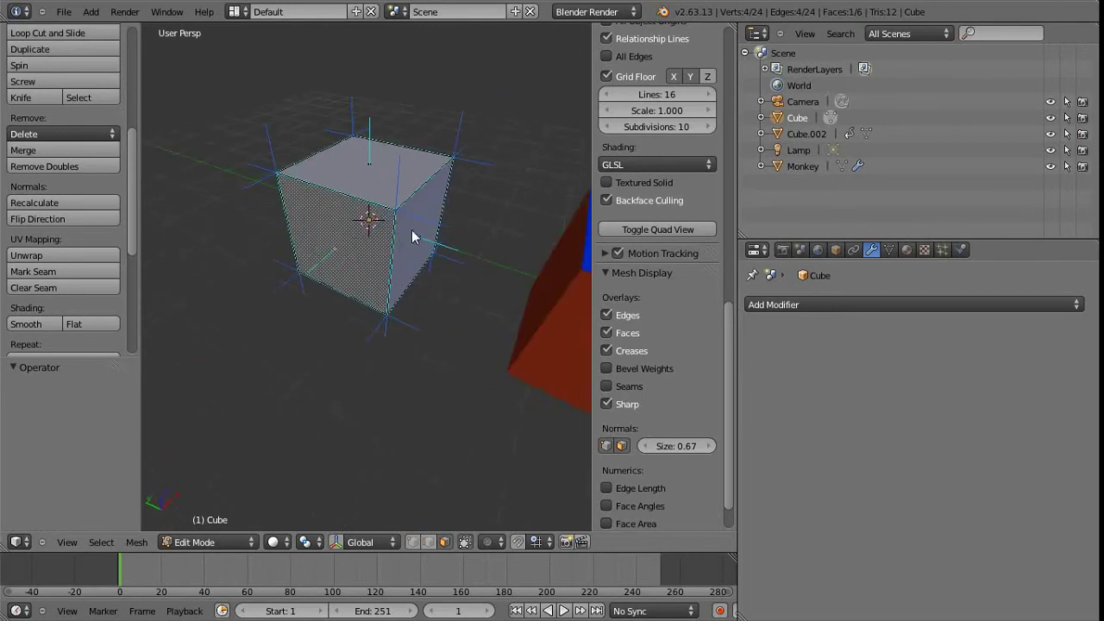
pyautogui.hotkey('ctrl', 'z')
pyautogui.moveTo(407, 241)
pyautogui.mouseDown(button='middle')
pyautogui.moveTo(402, 265)
pyautogui.moveTo(416, 267)
pyautogui.moveTo(414, 241)
pyautogui.moveTo(397, 259)
pyautogui.mouseUp(button='middle')
pyautogui.scroll(4, 402, 250)
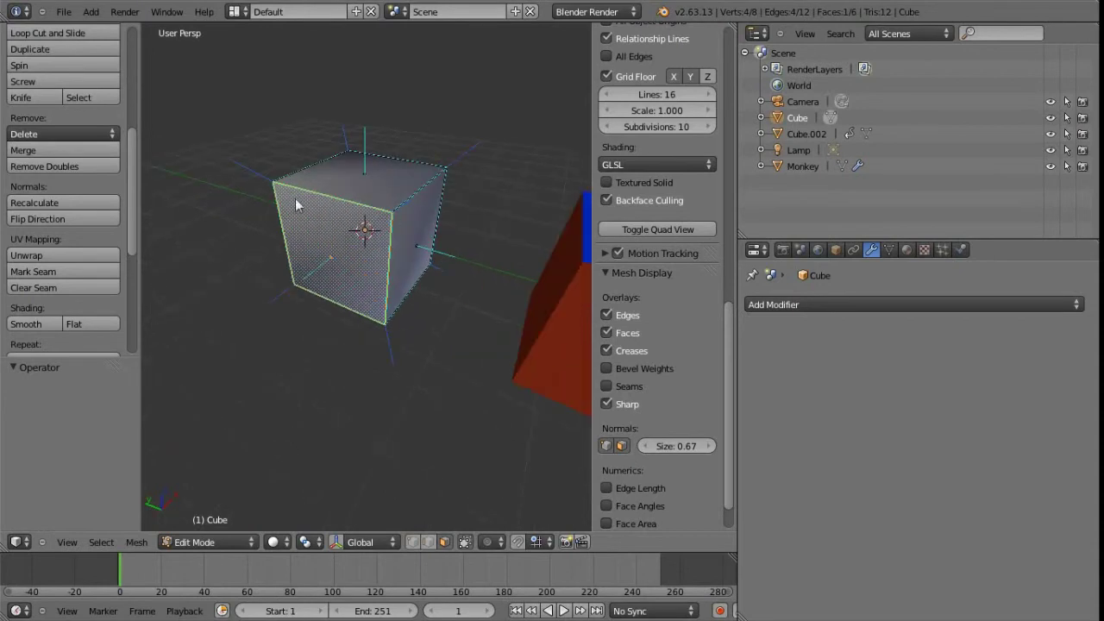
# Examine the cube's smooth shading and deselect everything in its mesh
pyautogui.scroll(-2, 384, 259)
pyautogui.moveTo(366, 257)
pyautogui.keyDown('shift'); pyautogui.mouseDown(button='middle')
pyautogui.moveTo(387, 272)
pyautogui.moveTo(370, 267)
pyautogui.mouseUp(button='middle'); pyautogui.keyUp('shift')
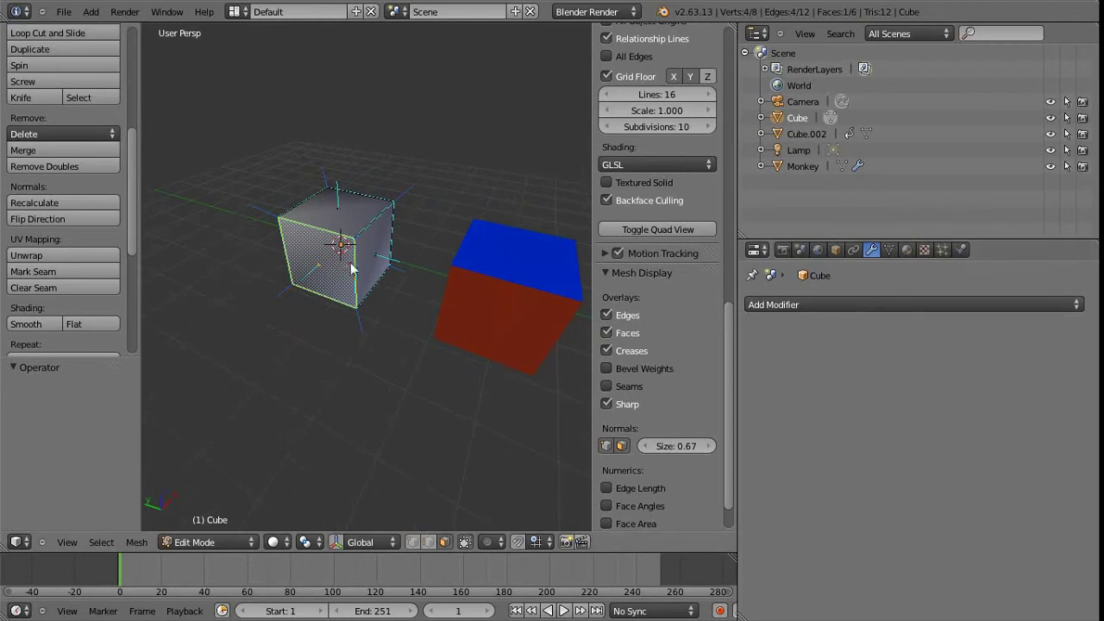
pyautogui.moveTo(398, 255); pyautogui.dragTo(382, 253, button='middle')
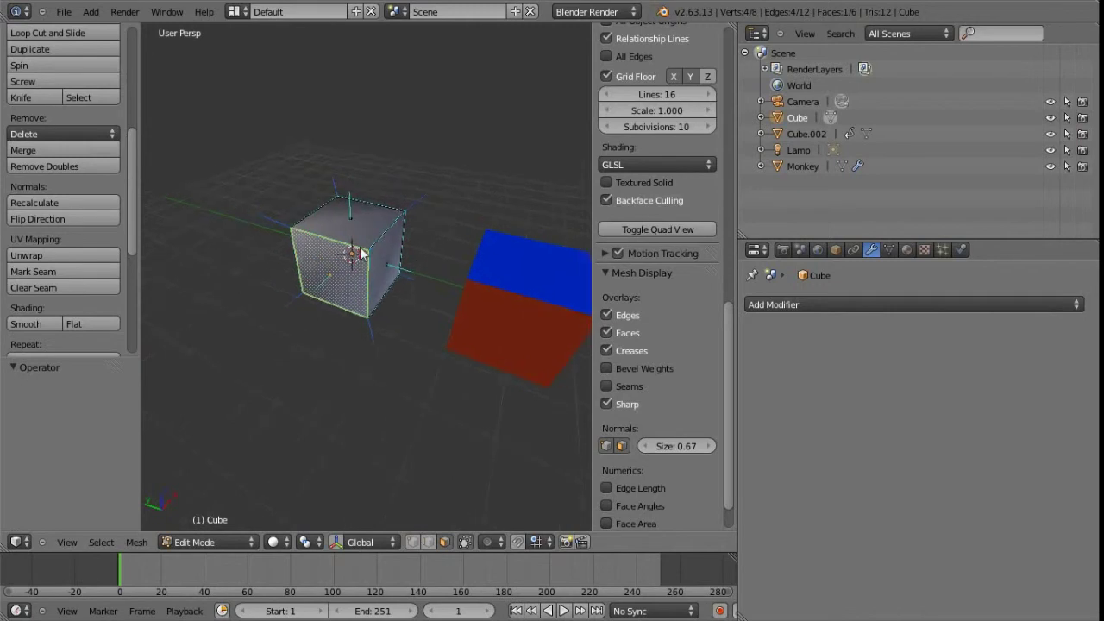
pyautogui.scroll(2, 361, 251)
pyautogui.press('a')
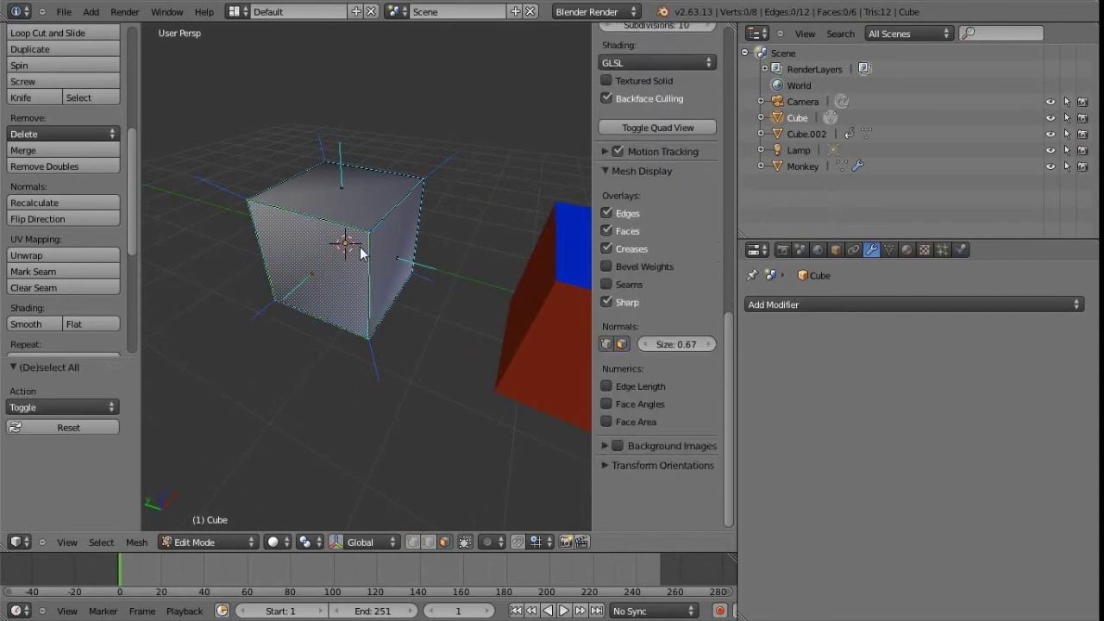
# Select the whole cube mesh and clear the sharp marking from all its edges
pyautogui.press('a')
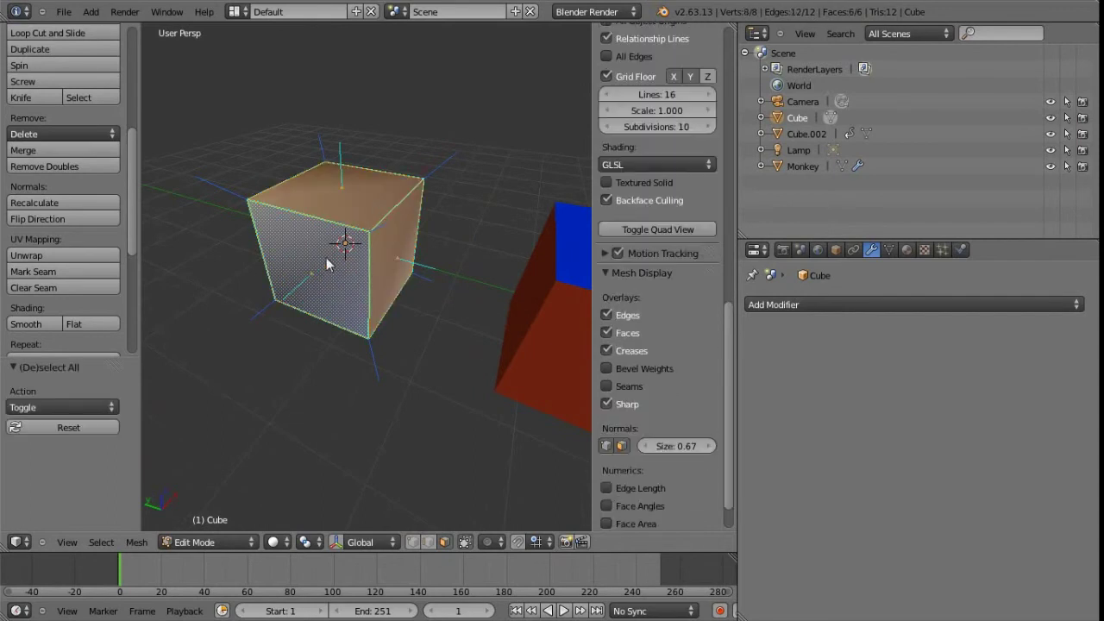
pyautogui.hotkey('ctrl', 'e')
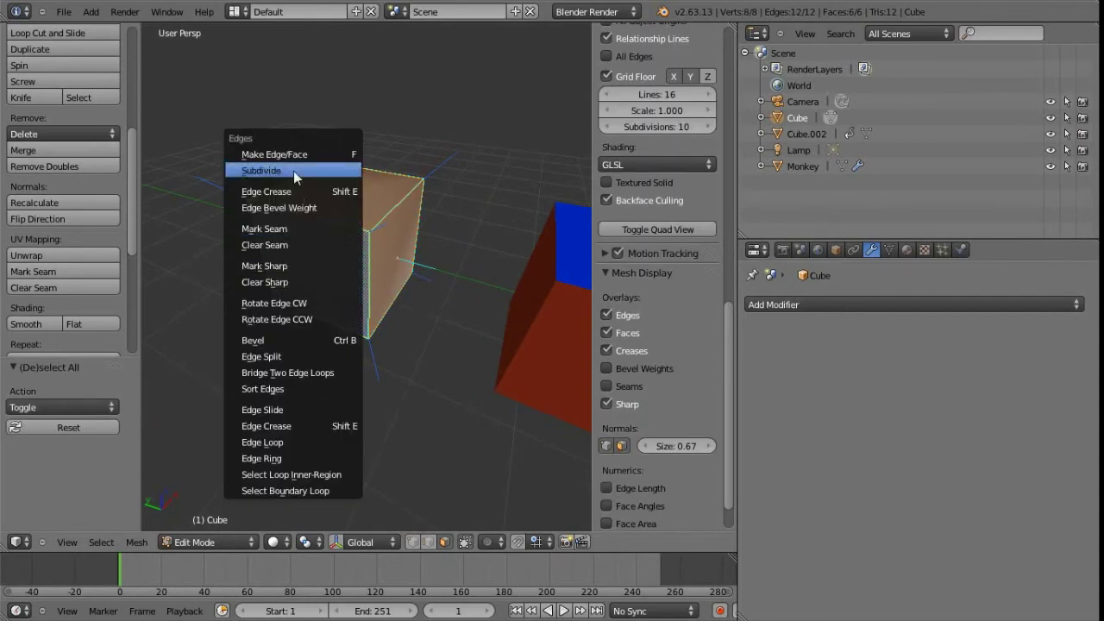
pyautogui.click(282, 282)
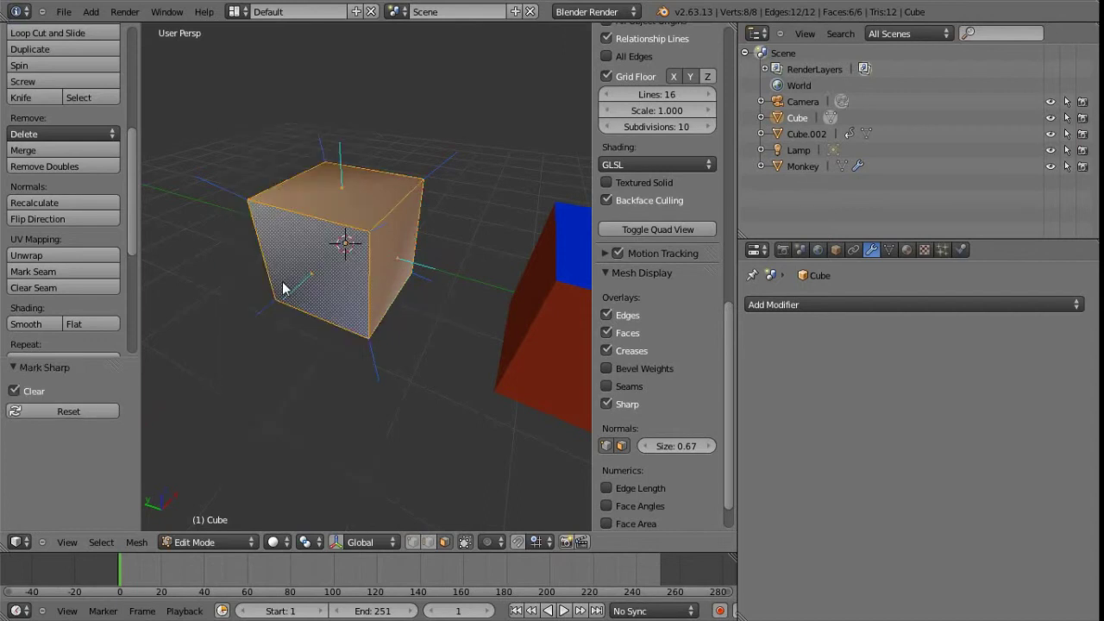
# Add an Edge Split modifier to the cube and disable its Edge Angle option, leaving Sharp Edges enabled
pyautogui.click(864, 303)
pyautogui.click(730, 423)
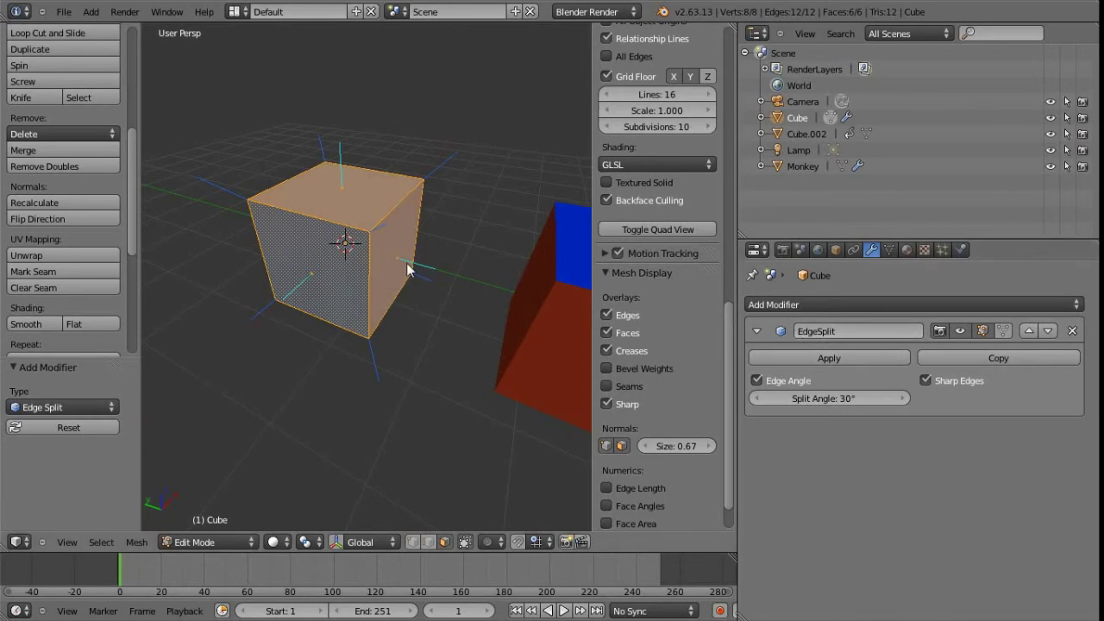
pyautogui.click(764, 382)
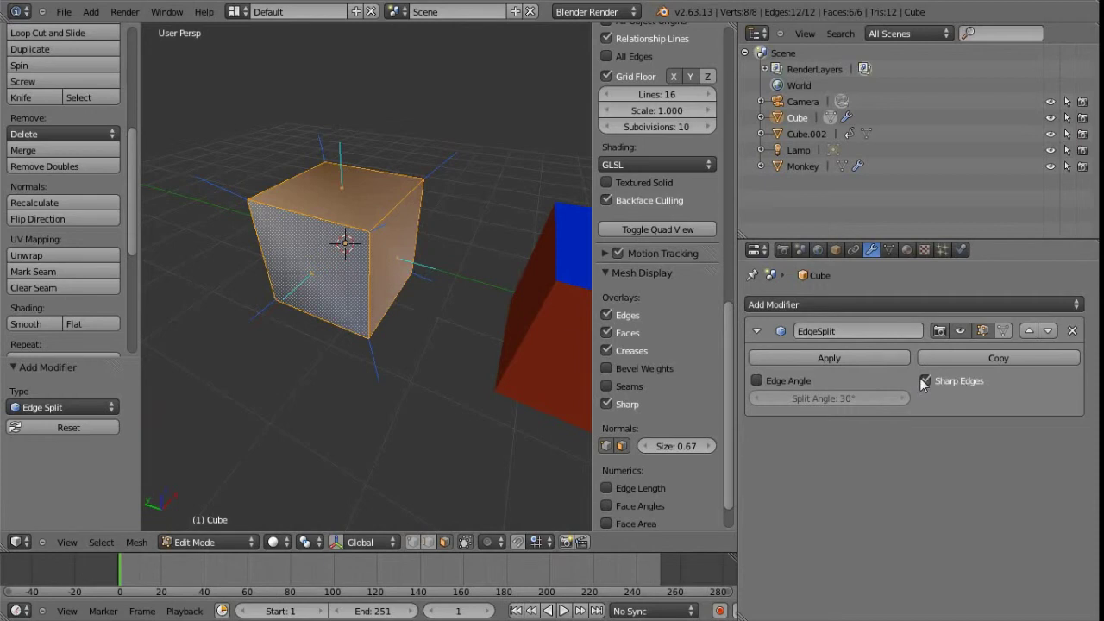
# Mark all the cube's edges as sharp and check the shading by toggling out of and back into Edit Mode
pyautogui.hotkey('ctrl', 'e')
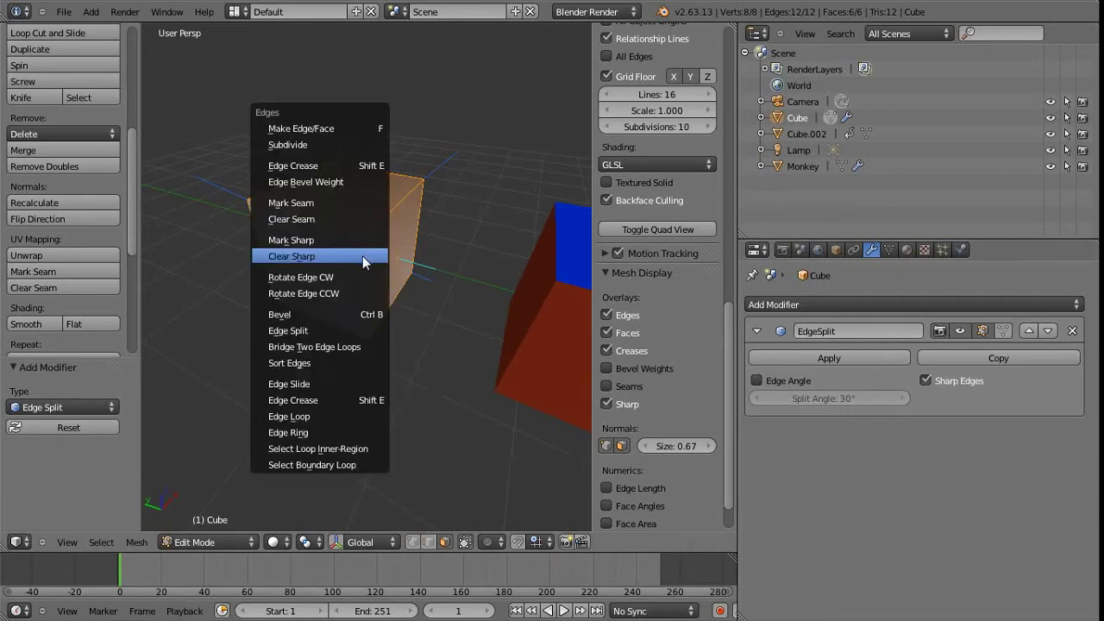
pyautogui.click(336, 244)
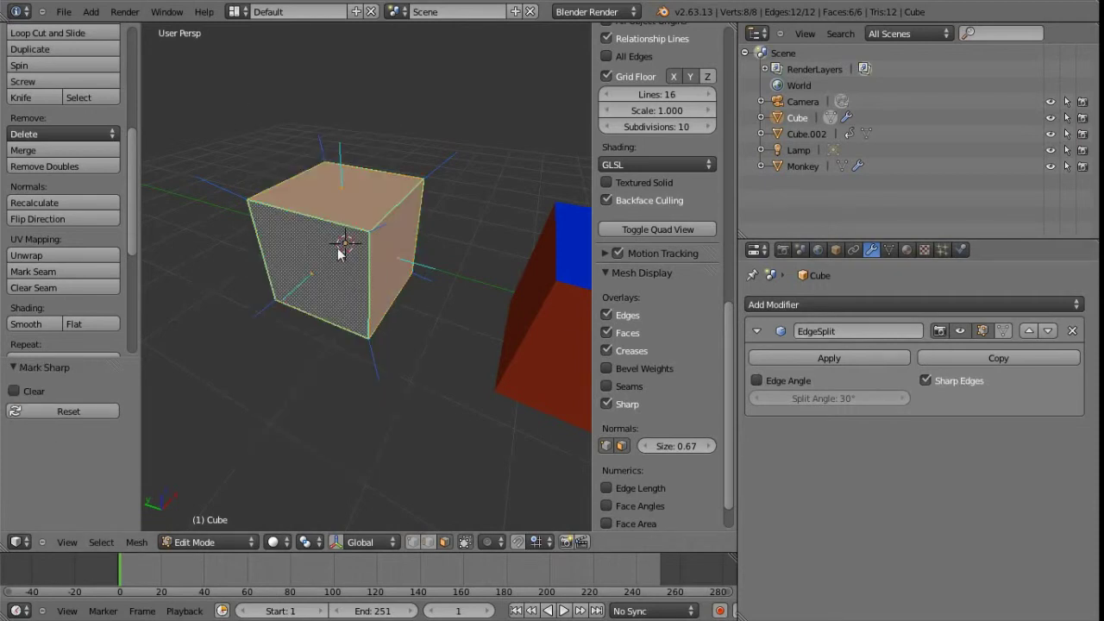
pyautogui.press('Tab')
pyautogui.press('Tab')
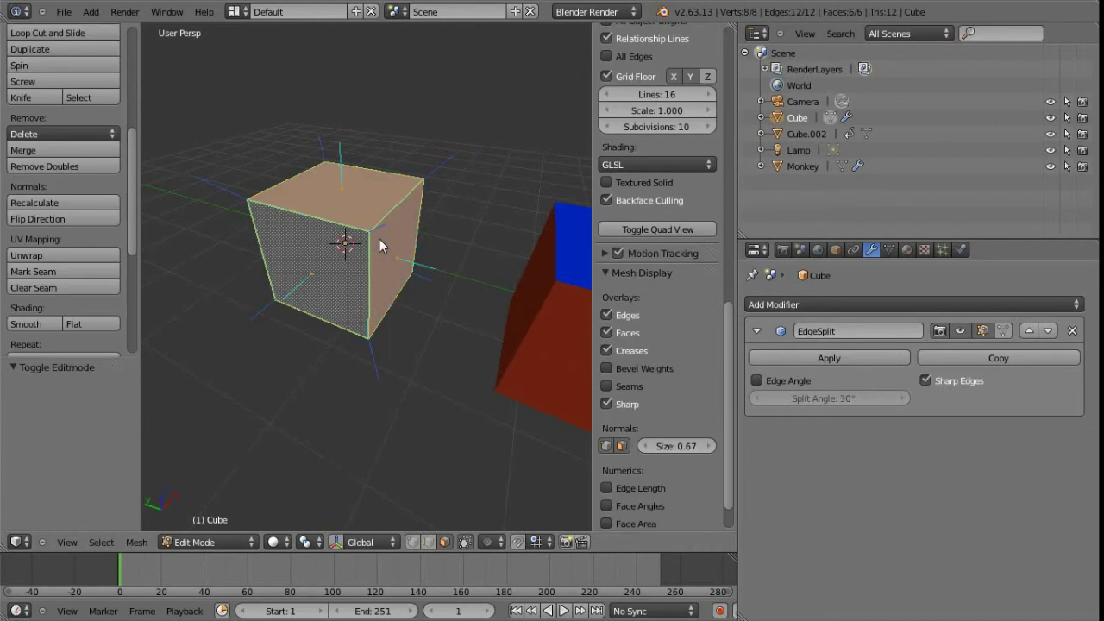
pyautogui.hotkey('ctrl', 'e')
pyautogui.click(355, 254)
pyautogui.press('Tab')
pyautogui.press('Tab')
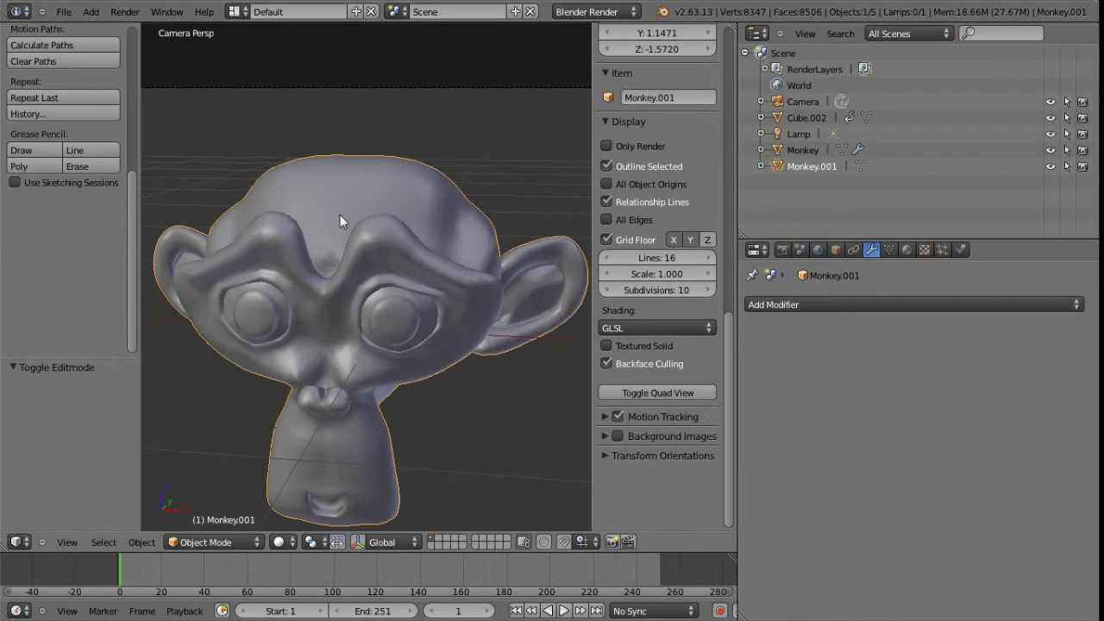
# Examine Monkey.001's smooth shading in Object Mode and its dense mesh in Edit Mode
pyautogui.scroll(3, 343, 213)
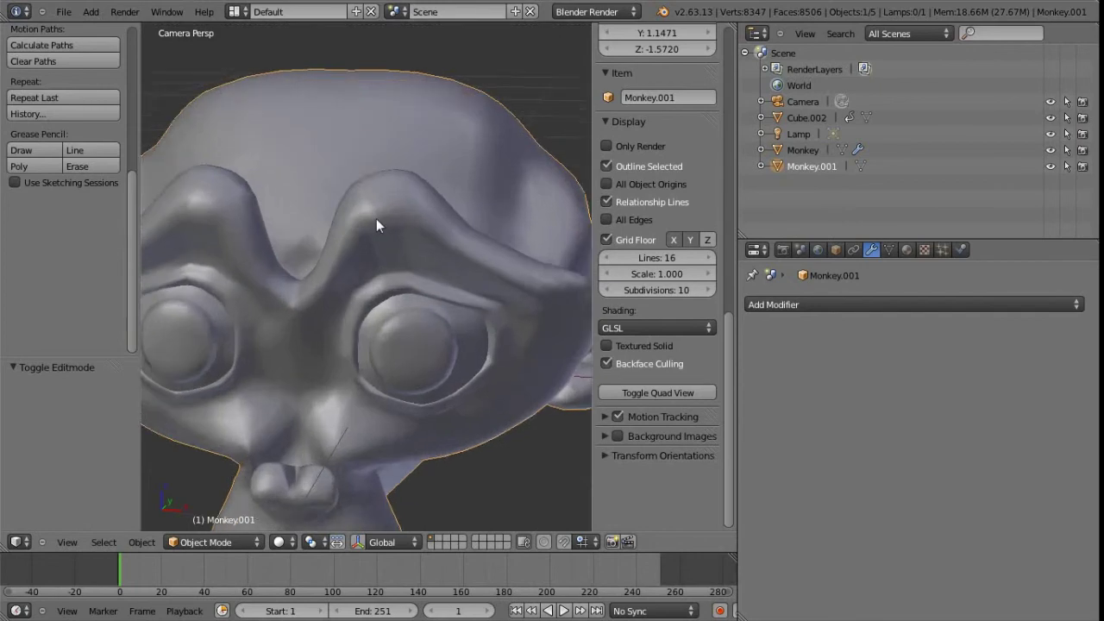
pyautogui.scroll(-3, 376, 218)
pyautogui.press('Tab')
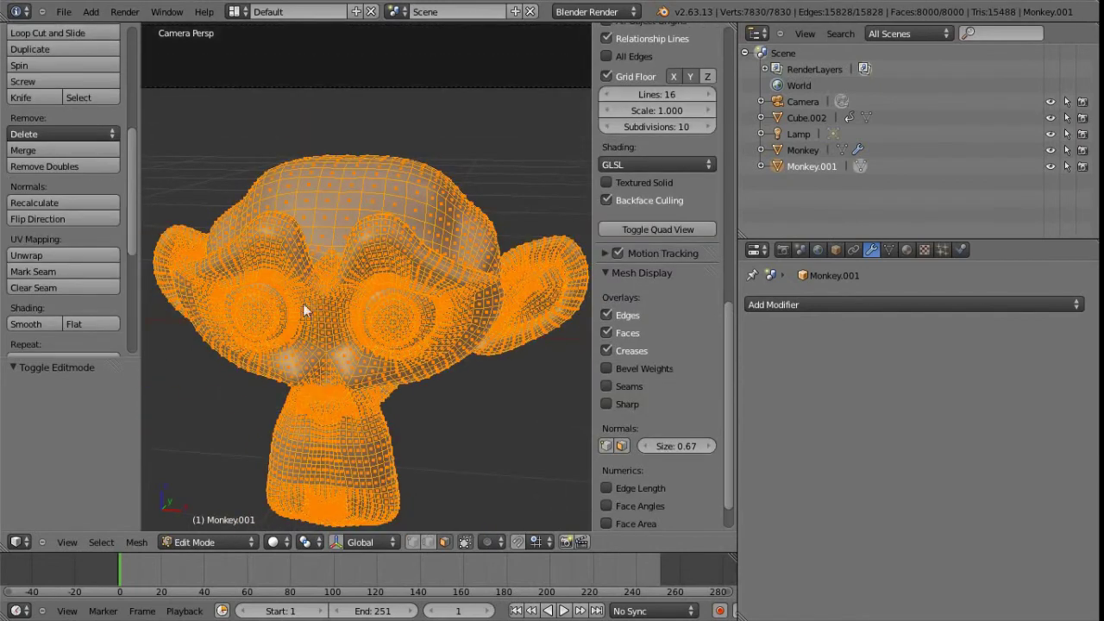
pyautogui.scroll(2, 381, 243)
pyautogui.scroll(-1, 381, 241)
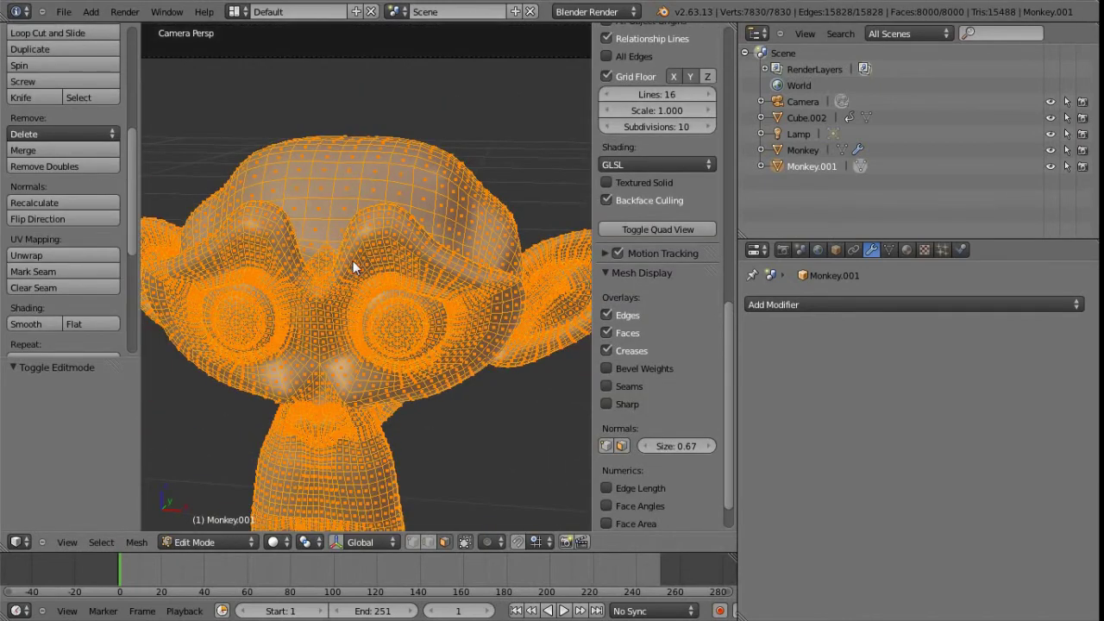
pyautogui.press('Tab')
pyautogui.scroll(-2, 351, 346)
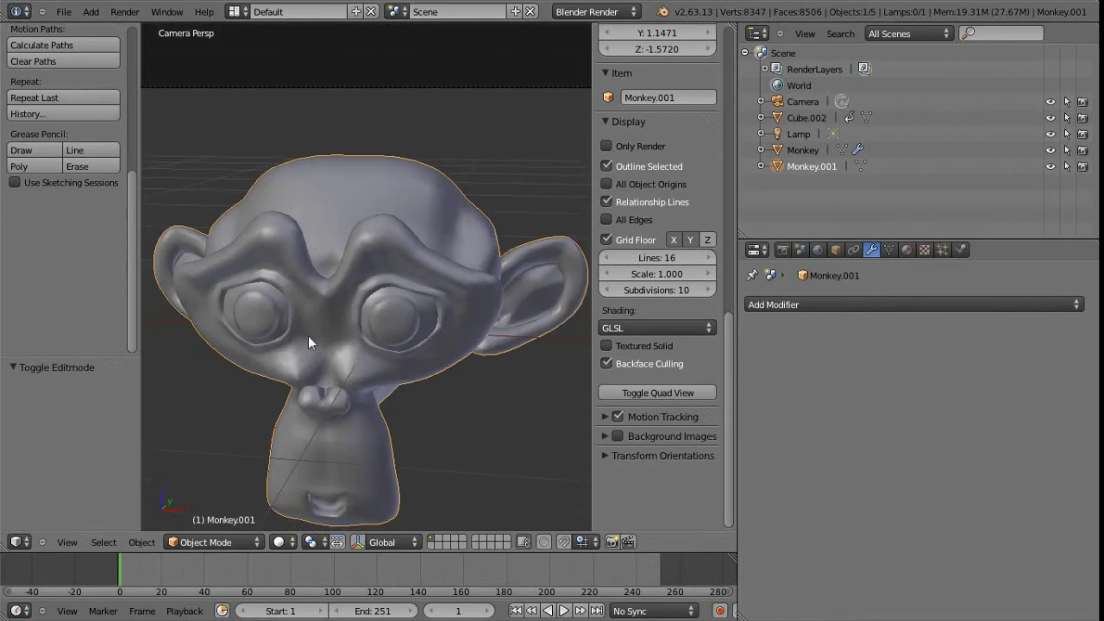
pyautogui.keyDown('shift'); pyautogui.moveTo(393, 327); pyautogui.dragTo(432, 273, button='middle'); pyautogui.keyUp('shift')
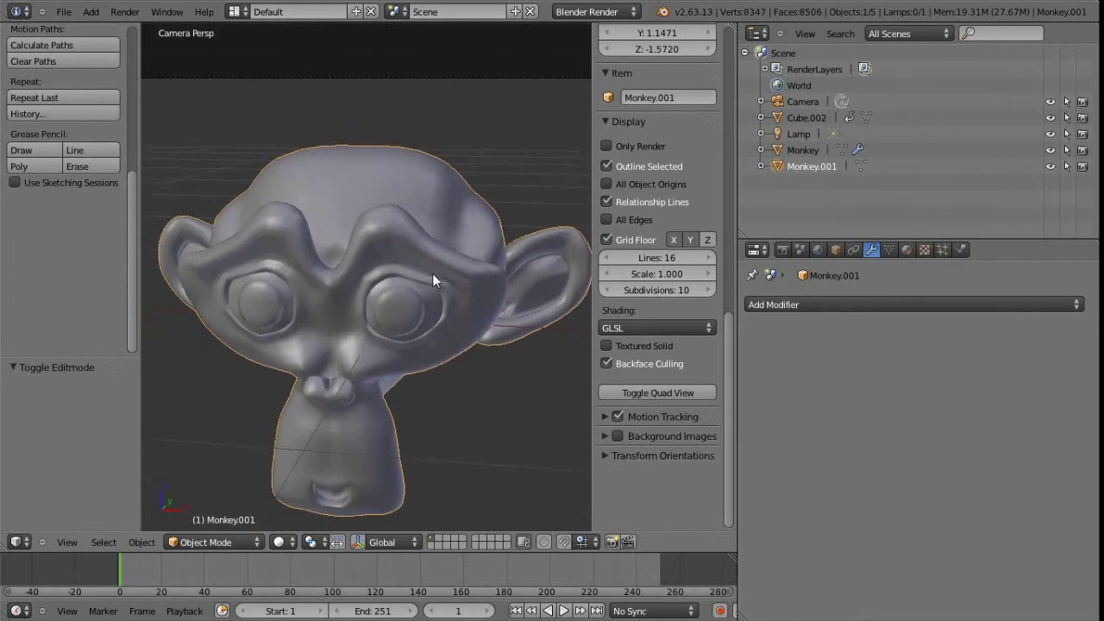
# Enable Auto Smooth in Monkey.001's mesh normals settings with the angle at 1° and render the image
pyautogui.click(891, 252)
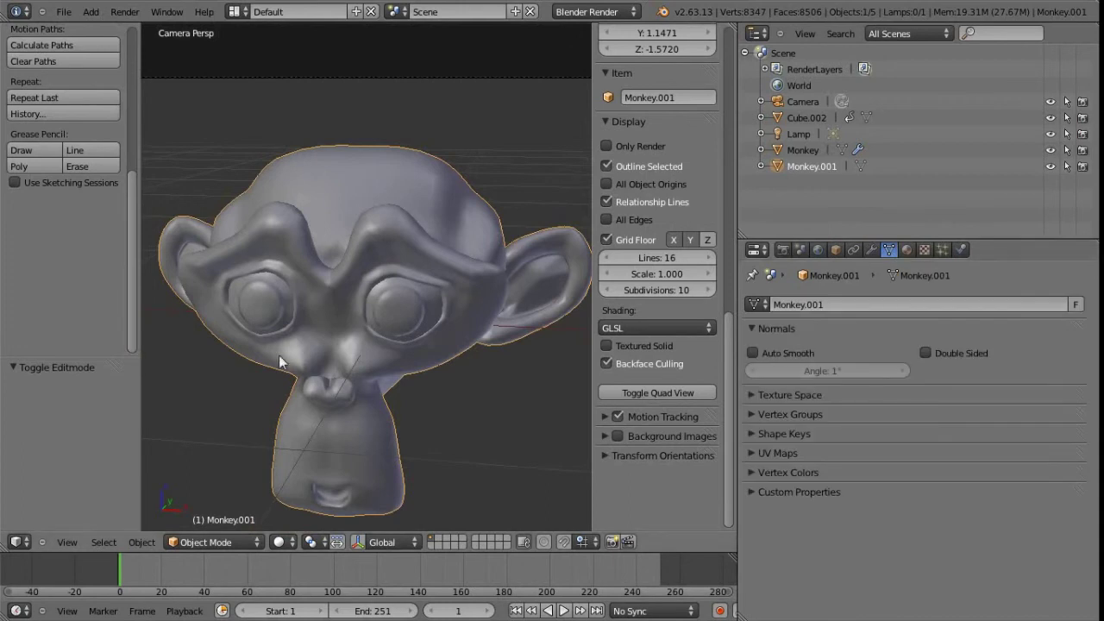
pyautogui.click(753, 354)
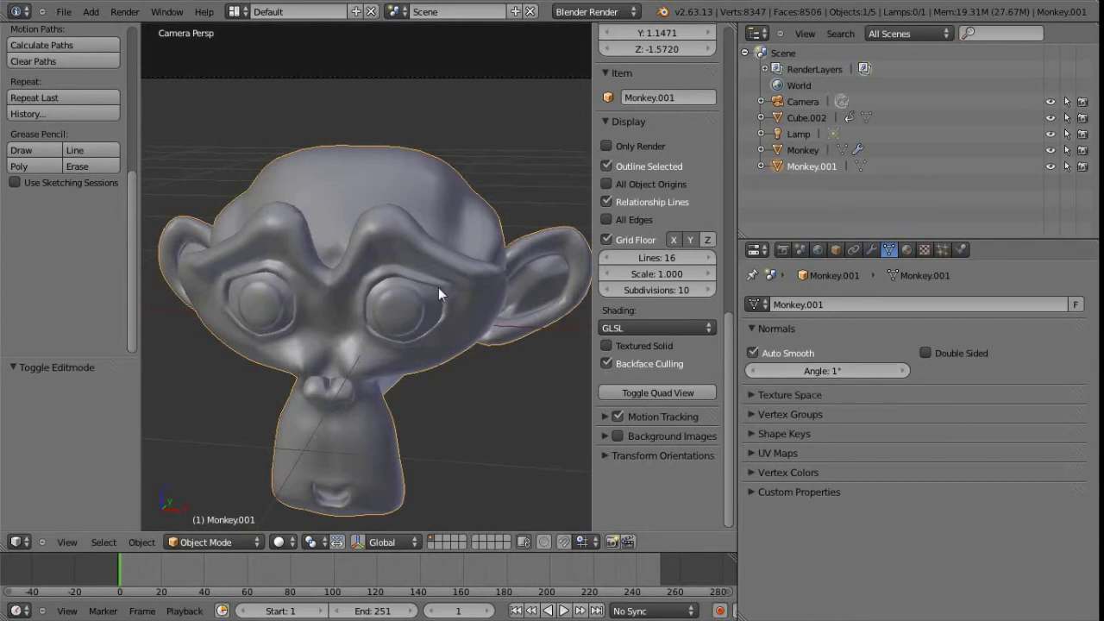
pyautogui.press('F12')
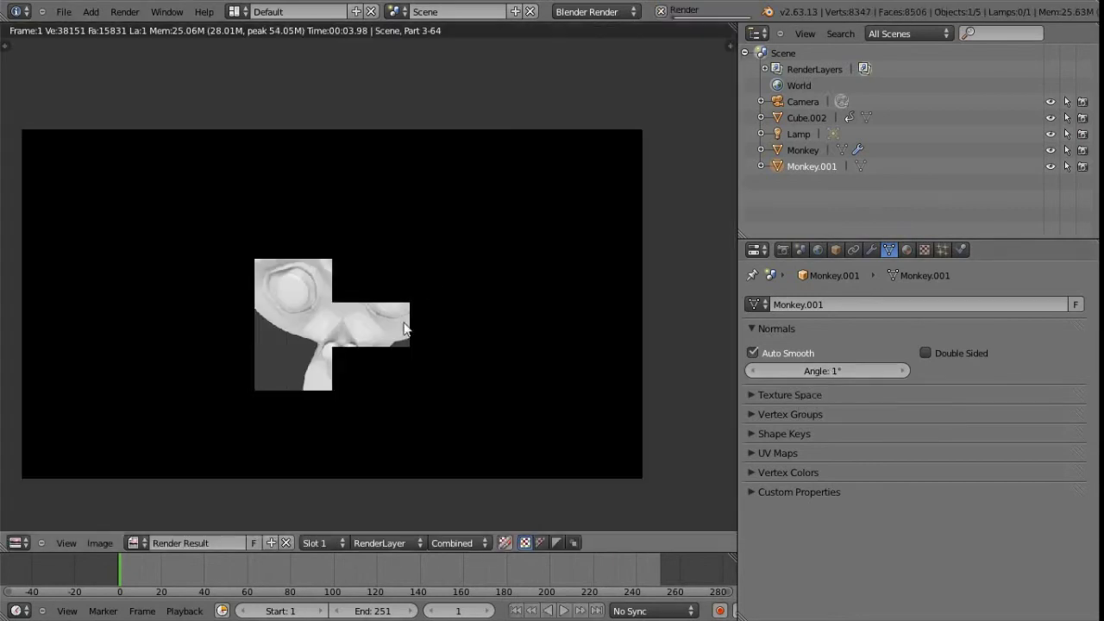
# Examine the shading on the rendered monkey's forehead, brows and eyes up close
pyautogui.scroll(6, 359, 316)
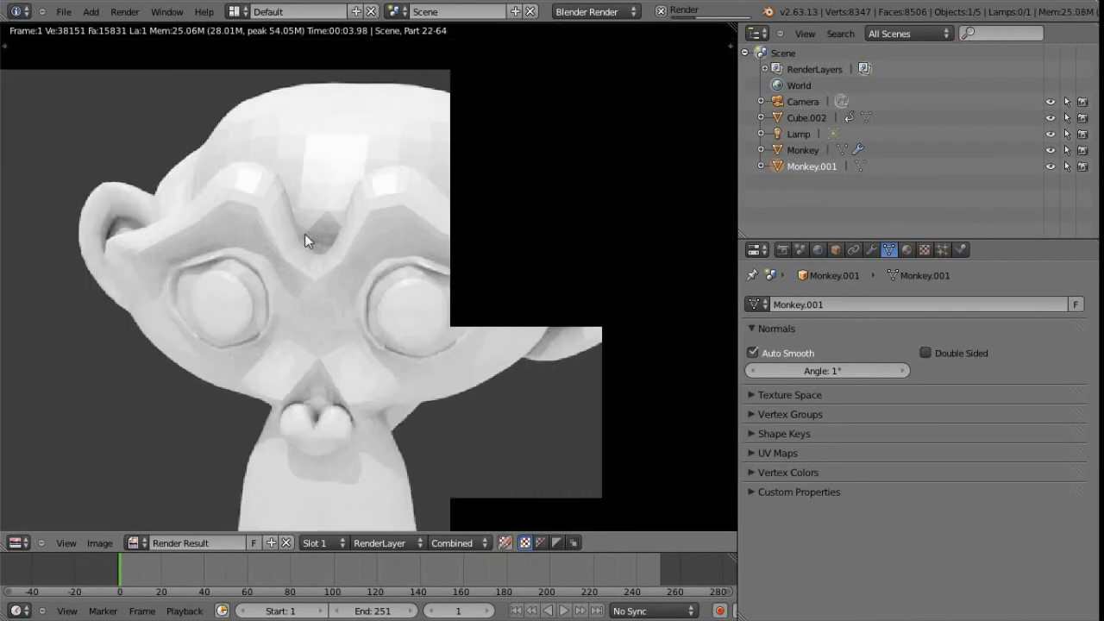
pyautogui.scroll(3, 406, 247)
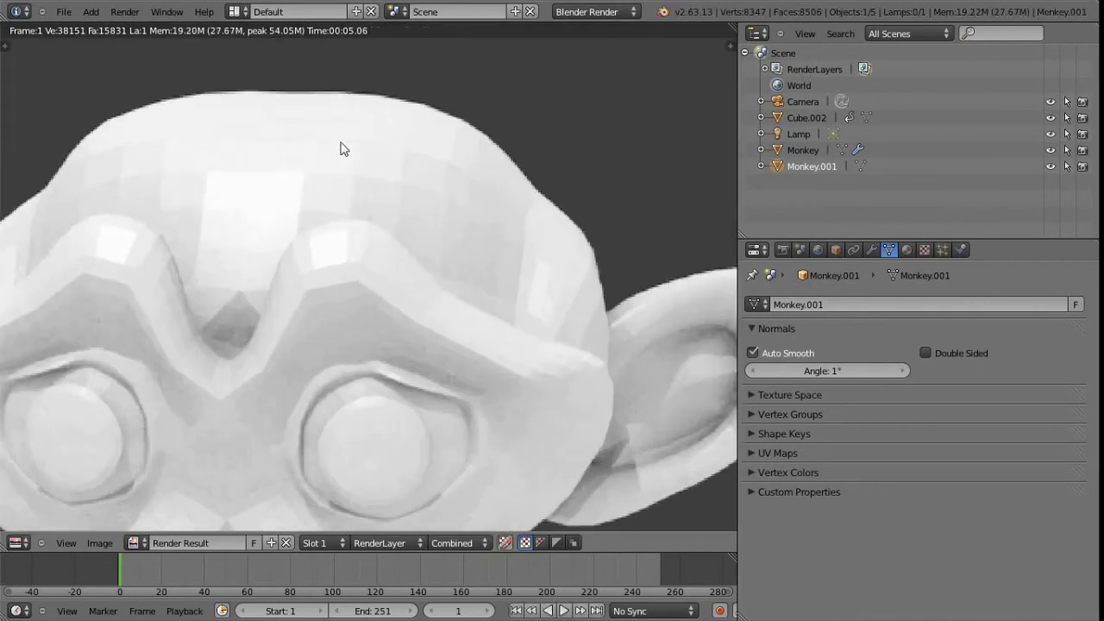
pyautogui.moveTo(345, 347); pyautogui.dragTo(431, 253, button='middle')
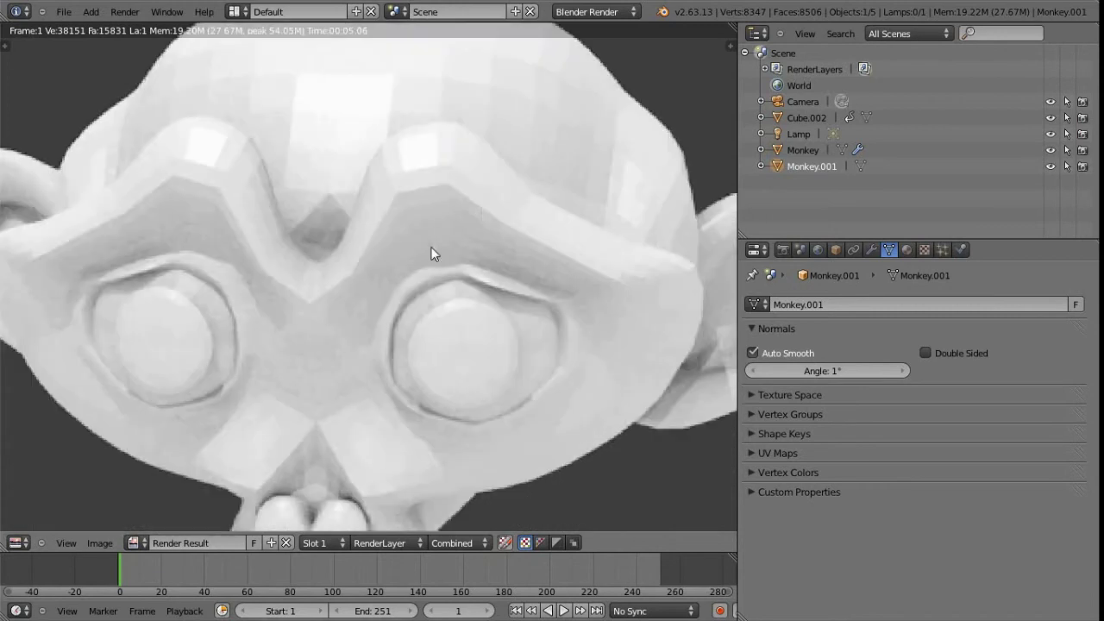
pyautogui.scroll(-6, 365, 322)
pyautogui.scroll(3, 357, 308)
pyautogui.moveTo(358, 304); pyautogui.dragTo(381, 324, button='middle')
pyautogui.scroll(-3, 381, 324)
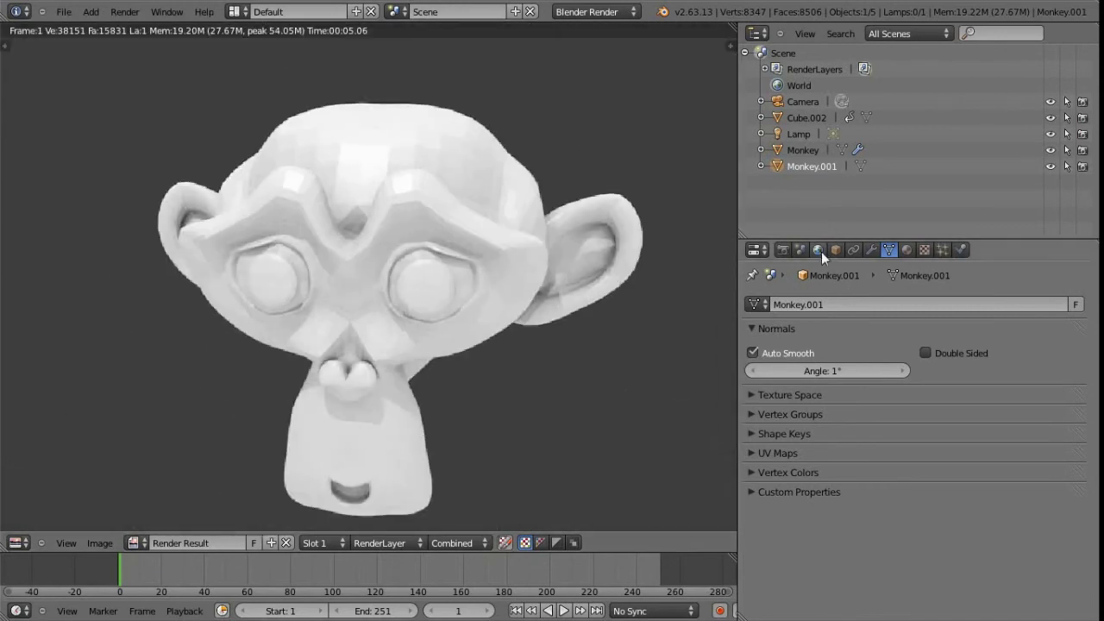
# Disable Ambient Occlusion in the world settings and render the monkey again
pyautogui.click(820, 251)
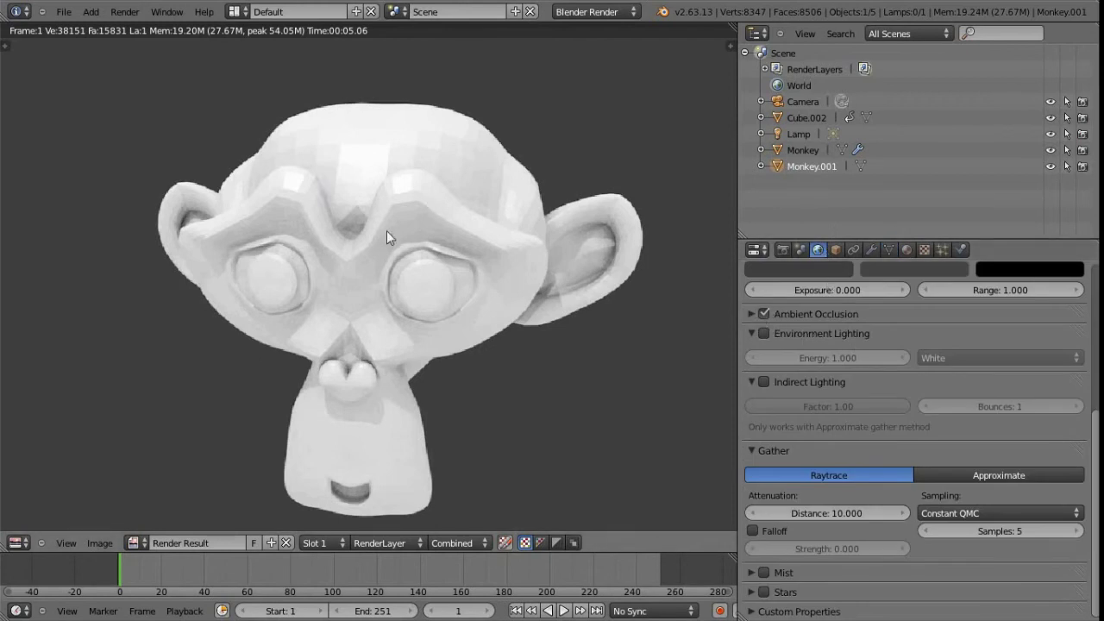
pyautogui.click(764, 314)
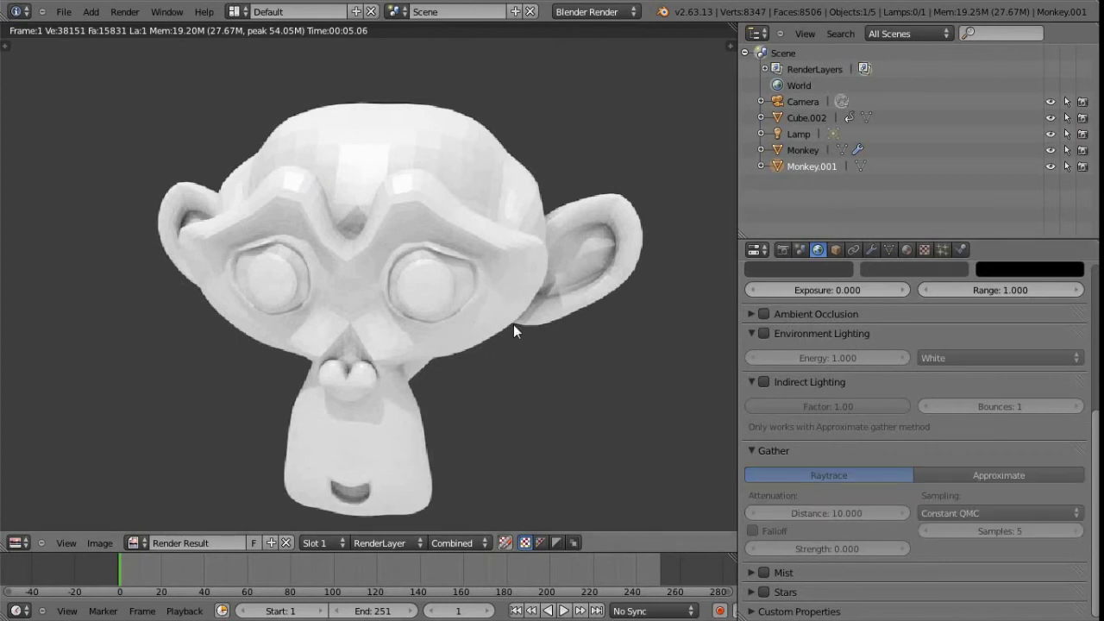
pyautogui.press('F12')
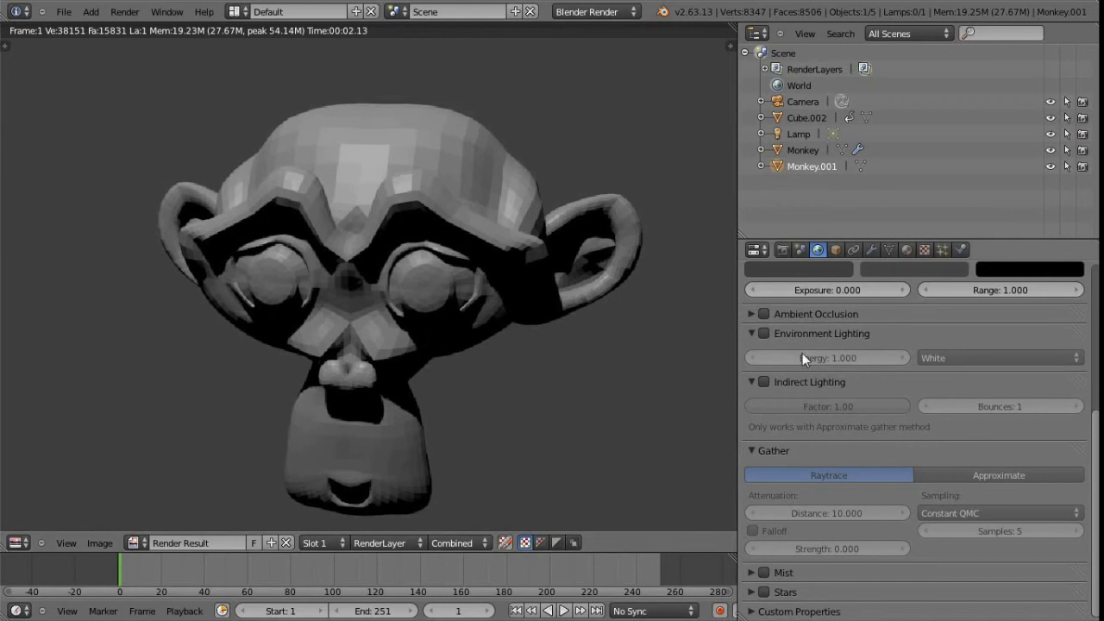
# Re-enable Ambient Occlusion in the world settings and render the monkey again
pyautogui.click(765, 314)
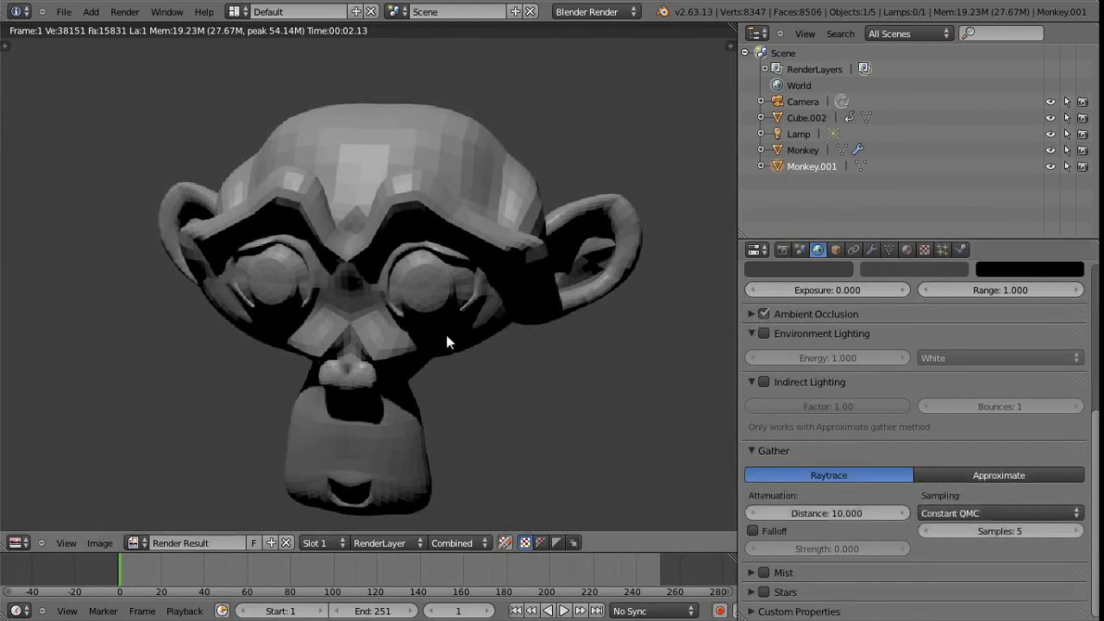
pyautogui.press('F12')
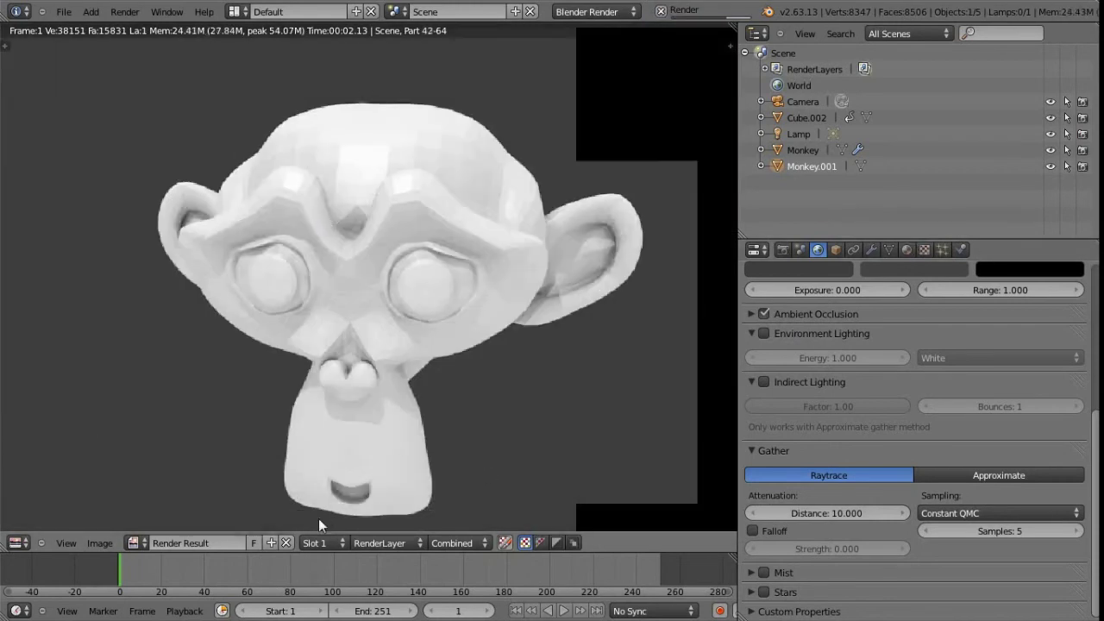
pyautogui.scroll(-3, 354, 412)
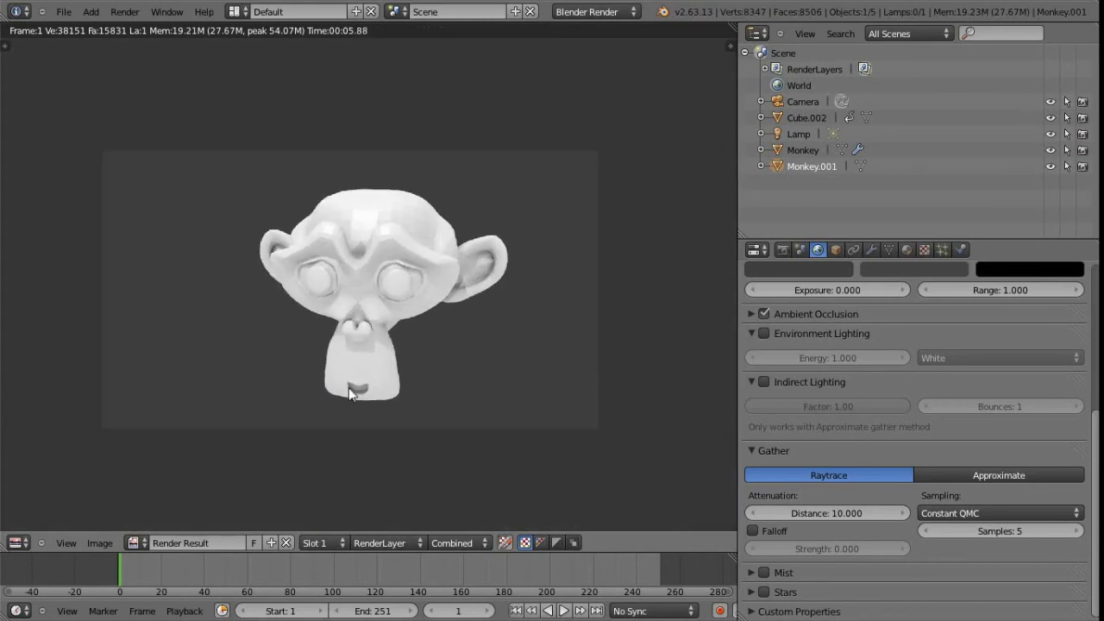
# Set the render result to Slot 8, show Monkey.001's mesh data settings and return to the 3D view
pyautogui.click(328, 543)
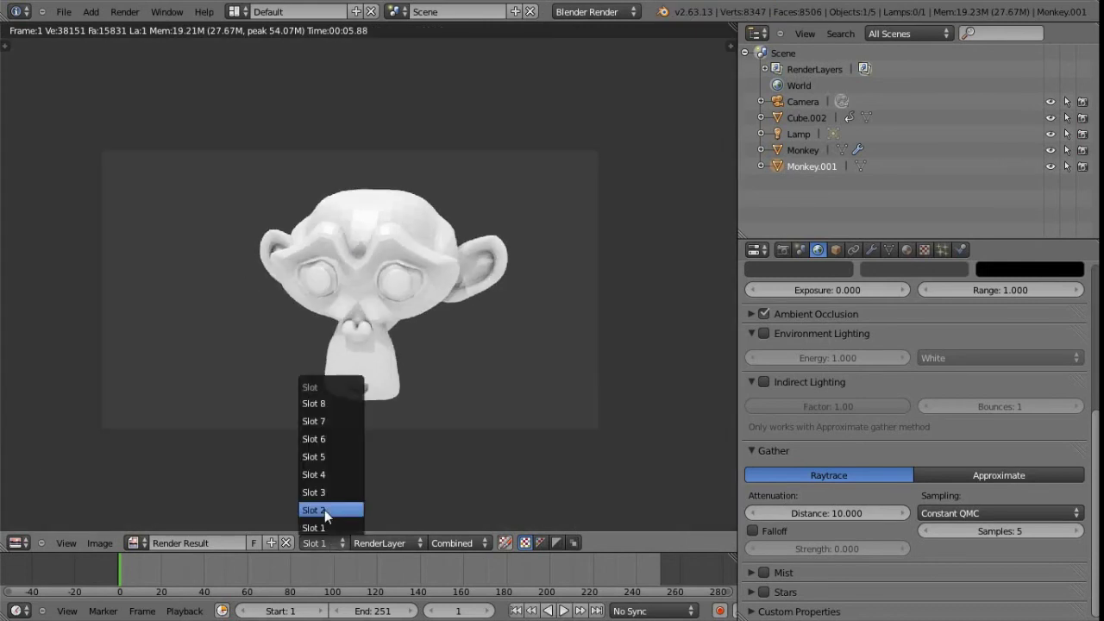
pyautogui.click(320, 403)
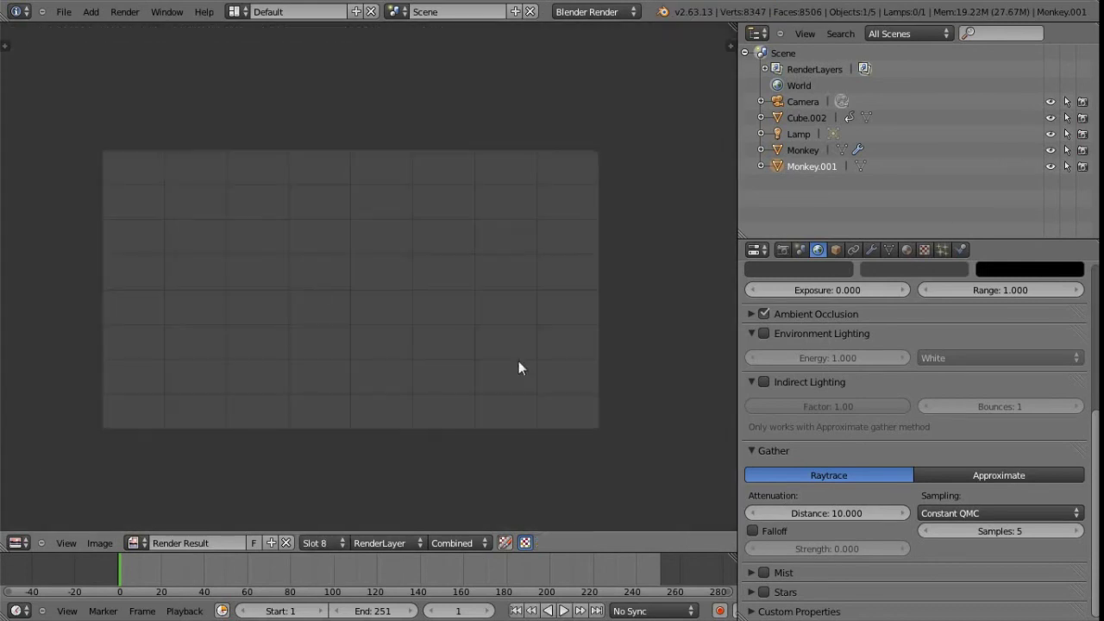
pyautogui.click(888, 251)
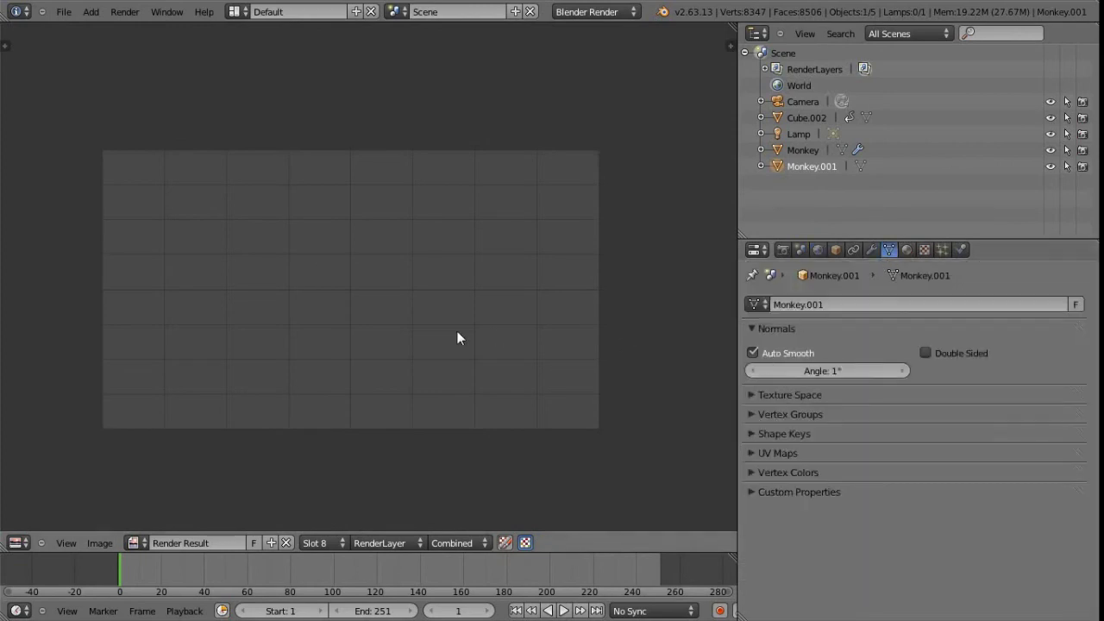
pyautogui.press('Escape')
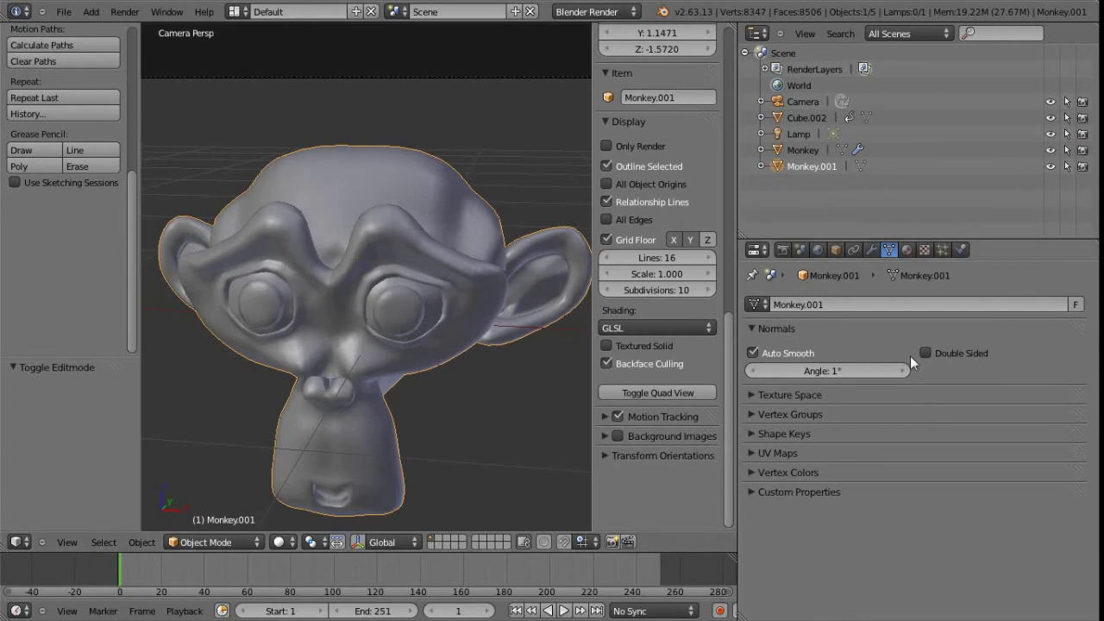
# Set Monkey.001's Auto Smooth angle to 80° and render the image
pyautogui.click(820, 370)
pyautogui.write('80')
pyautogui.press('Return')
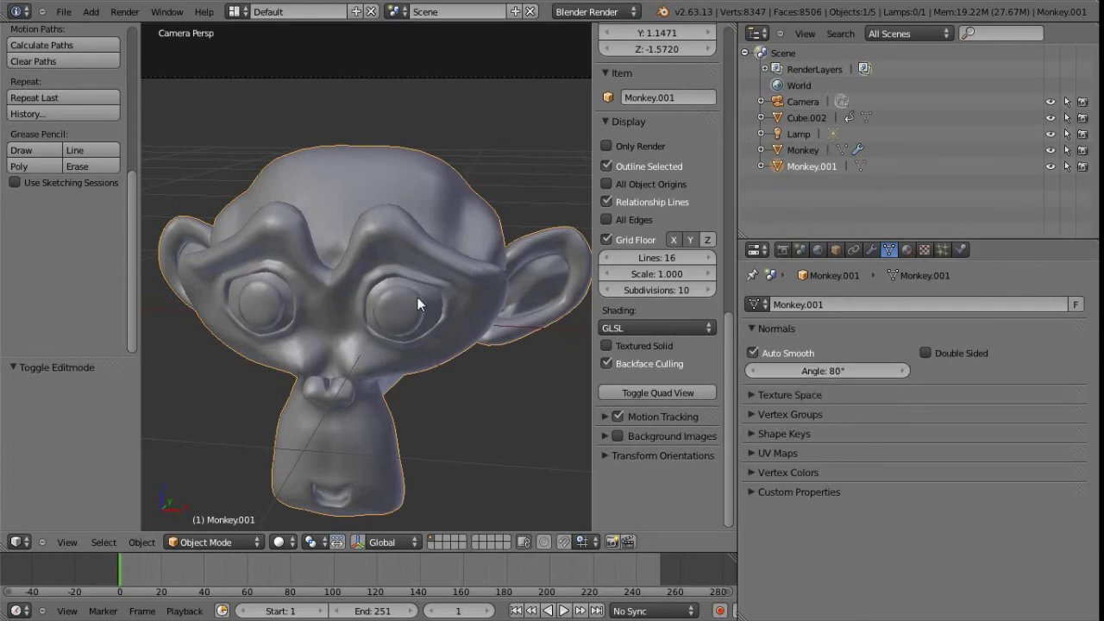
pyautogui.press('F12')
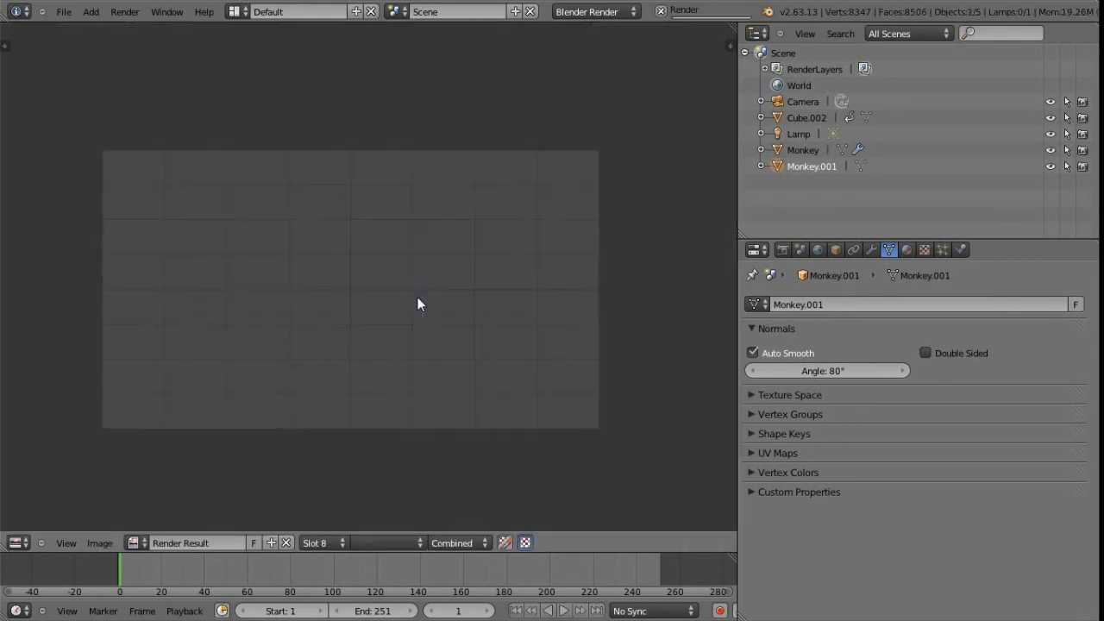
pyautogui.scroll(3, 338, 274)
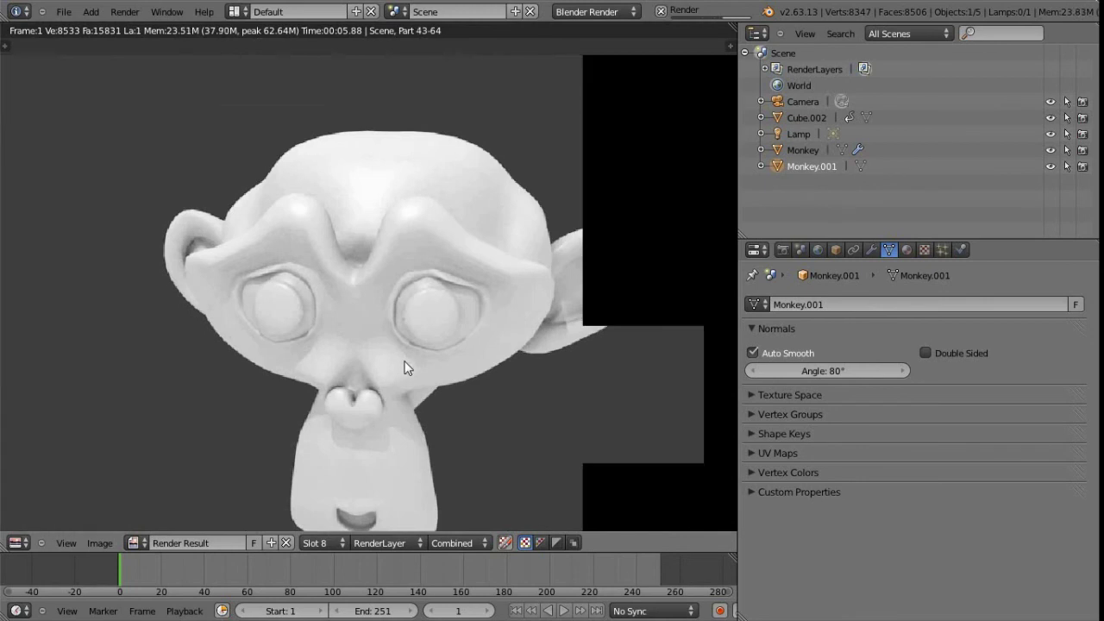
# Compare the Slot 1 and Slot 8 renders of the monkey and return to the 3D view
pyautogui.click(329, 541)
pyautogui.click(324, 529)
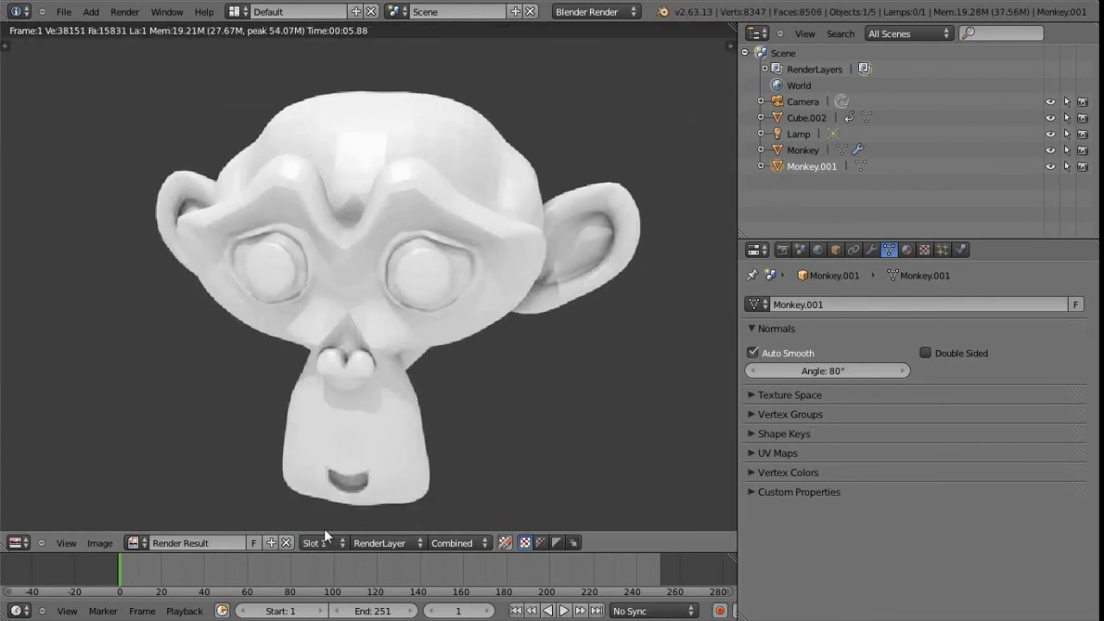
pyautogui.click(323, 546)
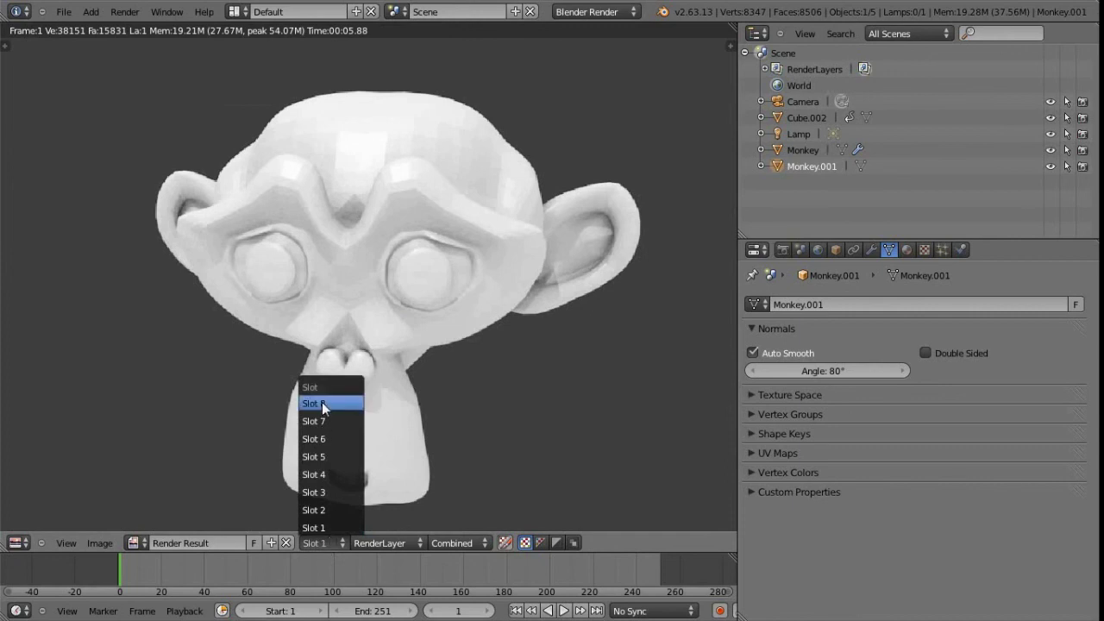
pyautogui.click(322, 402)
pyautogui.click(325, 549)
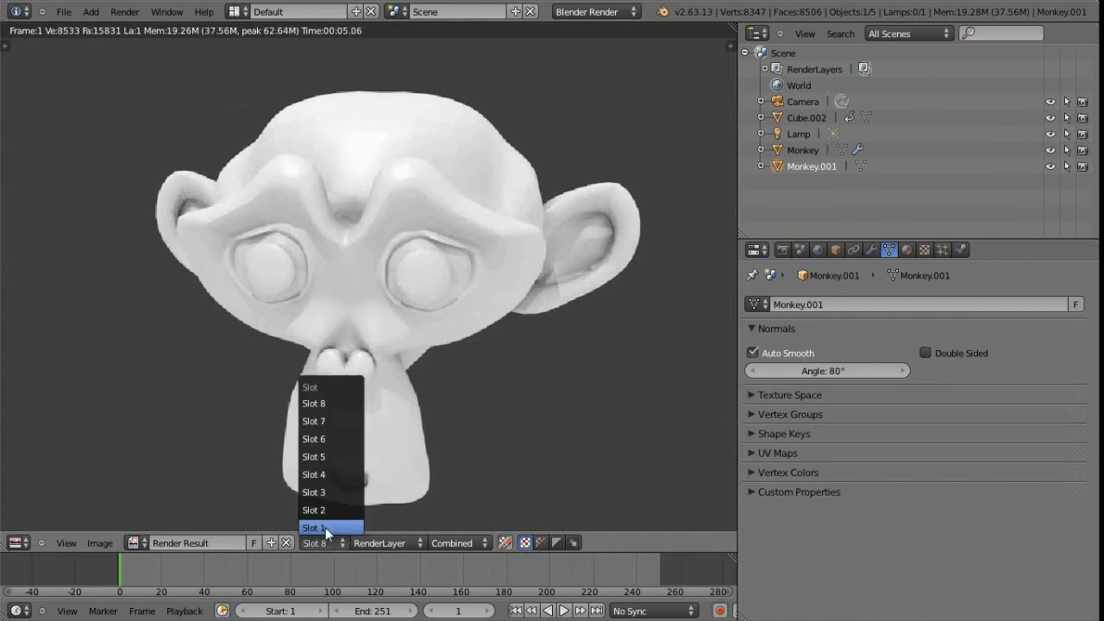
pyautogui.click(325, 527)
pyautogui.click(329, 541)
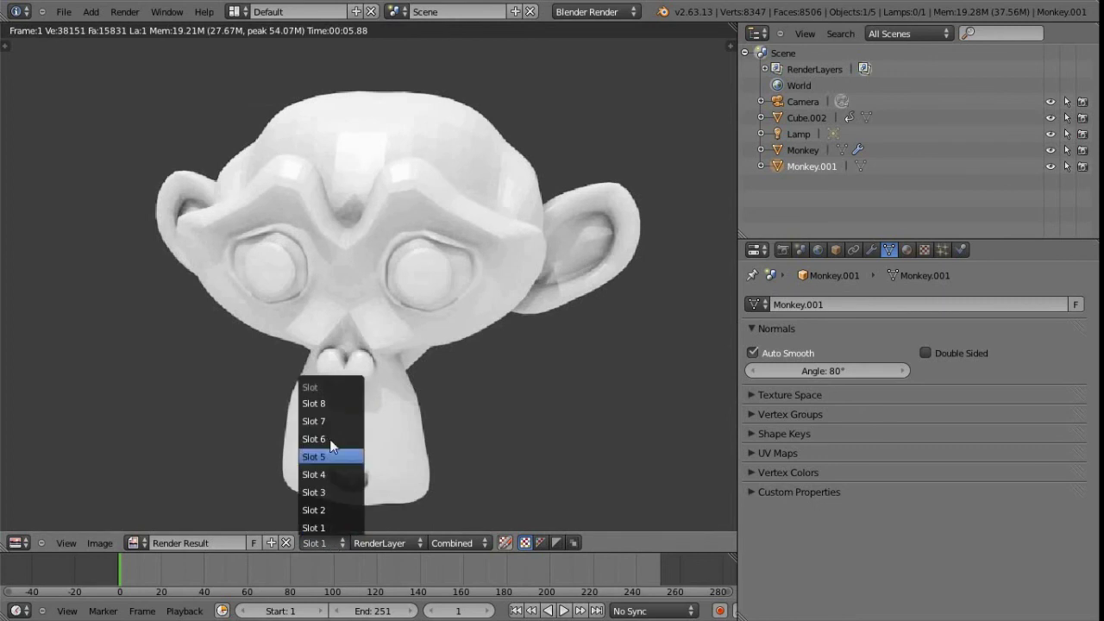
pyautogui.click(329, 405)
pyautogui.press('Escape')
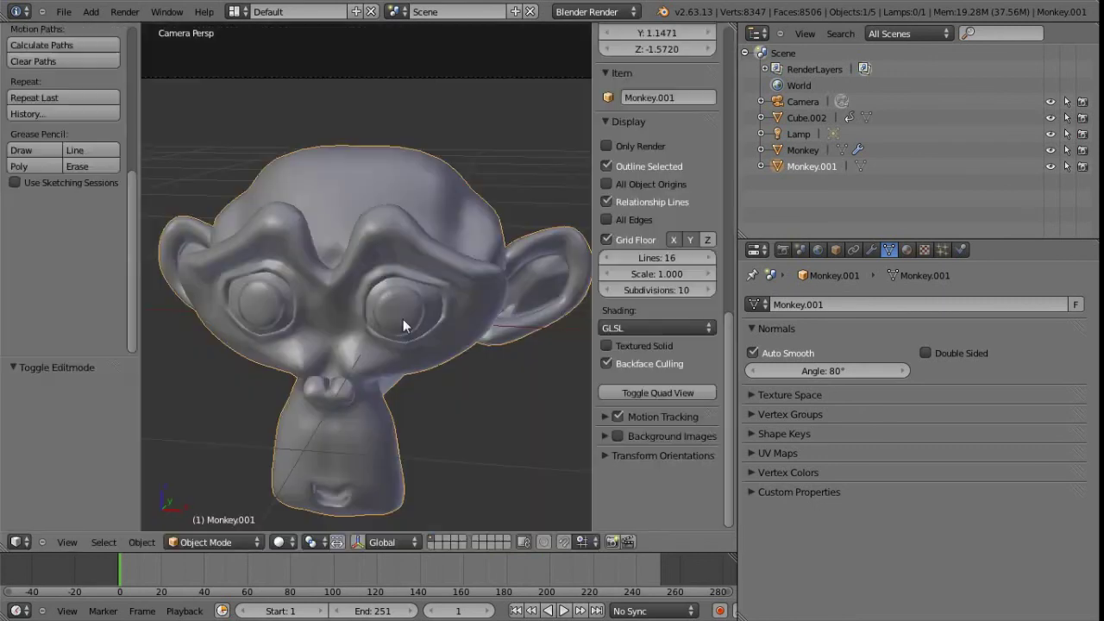